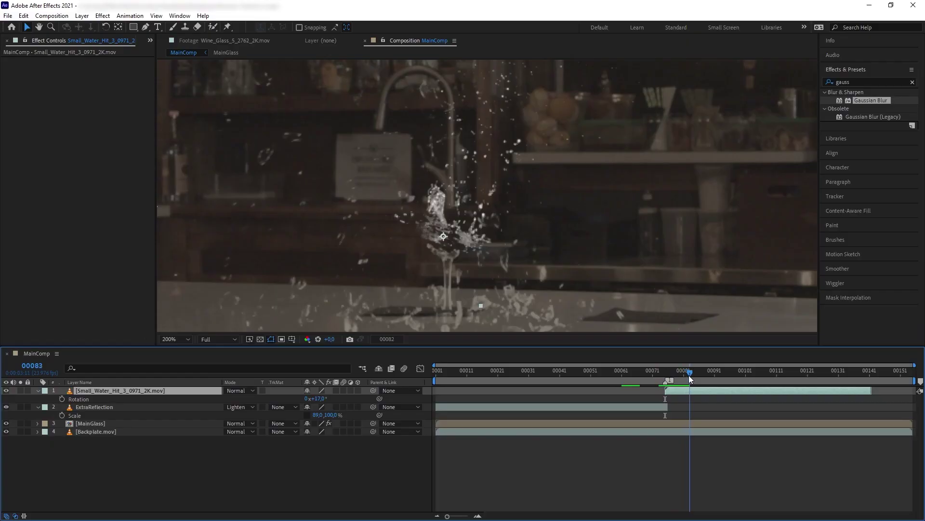
{"action": "mouse_move", "coordinate": [689, 375]}
{"action": "left_mouse_down"}
{"action": "mouse_move", "coordinate": [665, 375]}
{"action": "mouse_move", "coordinate": [692, 379]}
{"action": "left_mouse_up"}
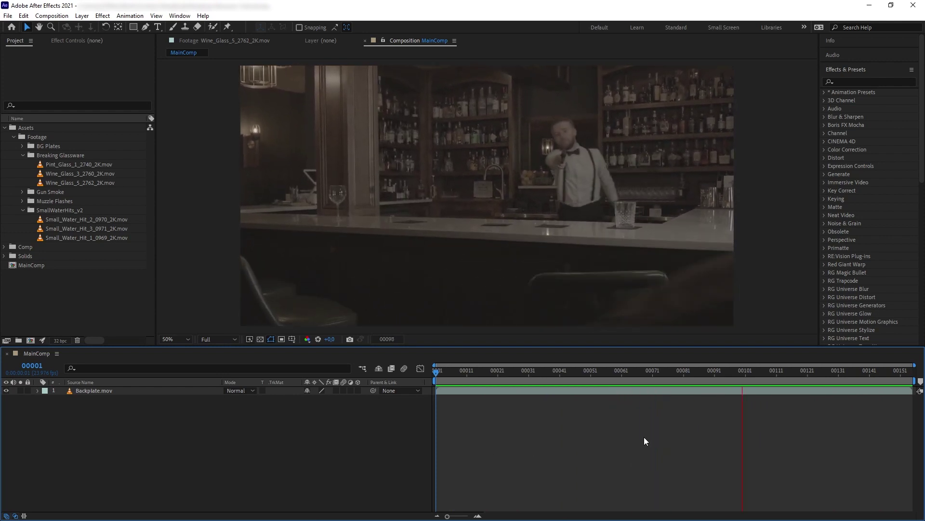
{"action": "left_click", "coordinate": [718, 371]}
{"action": "left_click_drag", "start_coordinate": [719, 371], "coordinate": [395, 374]}
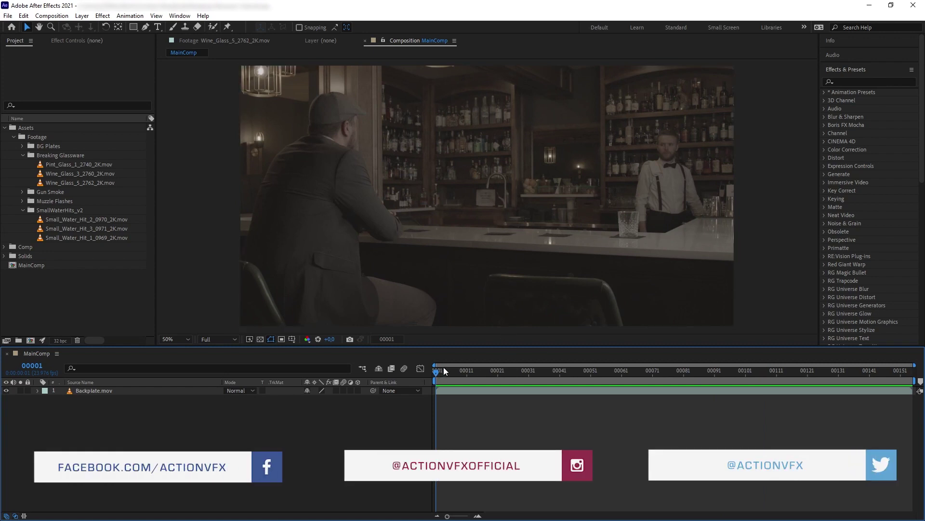
{"action": "left_click_drag", "start_coordinate": [438, 370], "coordinate": [340, 378]}
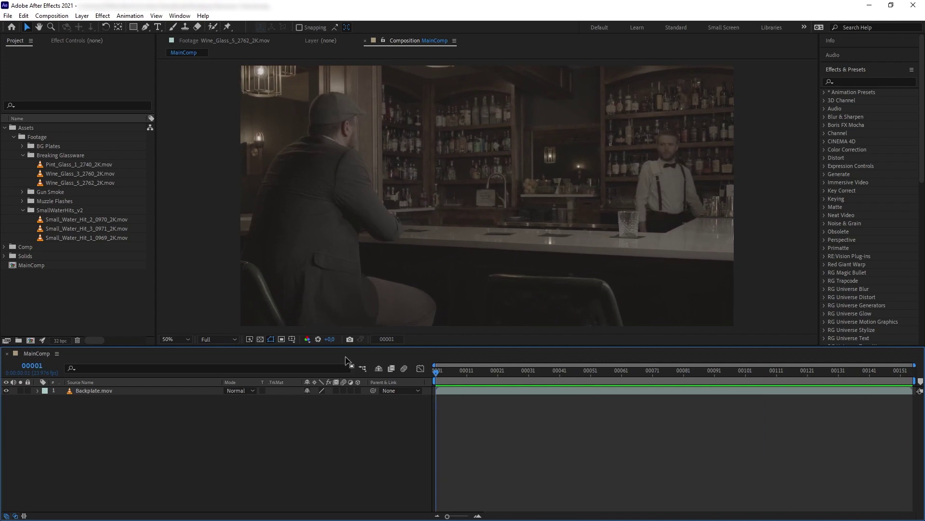
Add Wine_Glass_3_2760_2K.mov above the backplate and position the glass on the bar counter.
{"action": "left_click", "coordinate": [379, 282]}
{"action": "left_click_drag", "start_coordinate": [51, 172], "coordinate": [496, 201]}
{"action": "left_click_drag", "start_coordinate": [534, 274], "coordinate": [502, 206]}
{"action": "scroll", "coordinate": [546, 279], "scroll_direction": "up", "scroll_amount": 2}
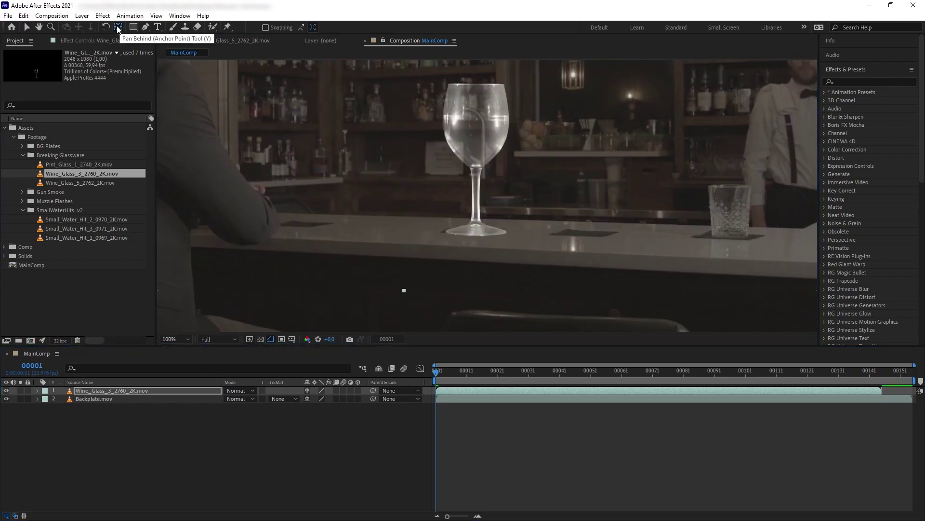
Move the wine glass layer's anchor point to the base of the glass and scale the layer to 47%.
{"action": "left_click_drag", "start_coordinate": [402, 77], "coordinate": [410, 159]}
{"action": "left_click_drag", "start_coordinate": [410, 113], "coordinate": [470, 229]}
{"action": "left_click", "coordinate": [27, 27]}
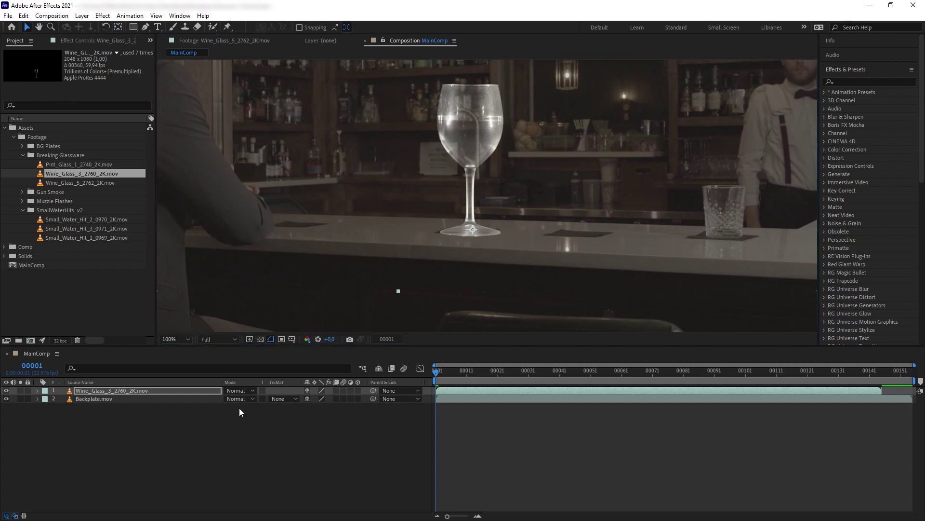
{"action": "key", "text": "s"}
{"action": "left_click_drag", "start_coordinate": [337, 399], "coordinate": [304, 399]}
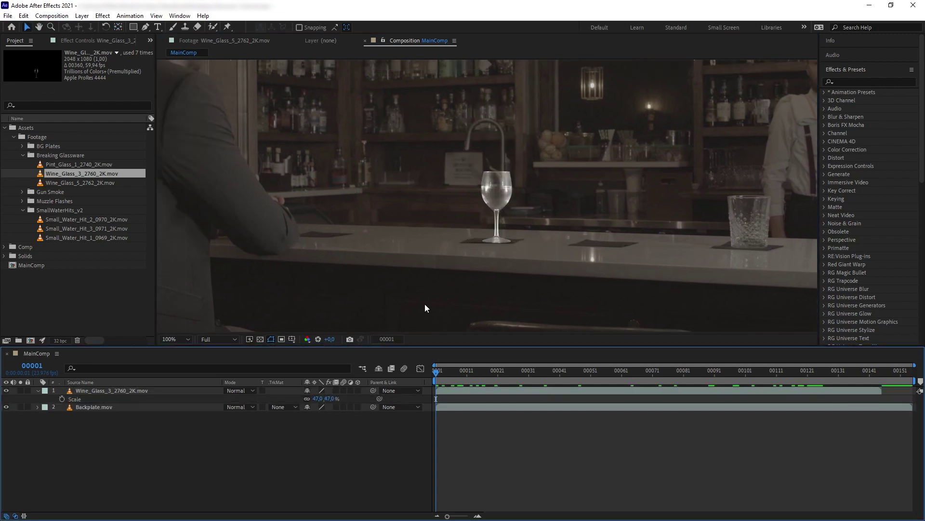
Shift the wine glass clip in time so it starts at frame 75, when the bartender aims the gun.
{"action": "left_click_drag", "start_coordinate": [450, 370], "coordinate": [377, 351]}
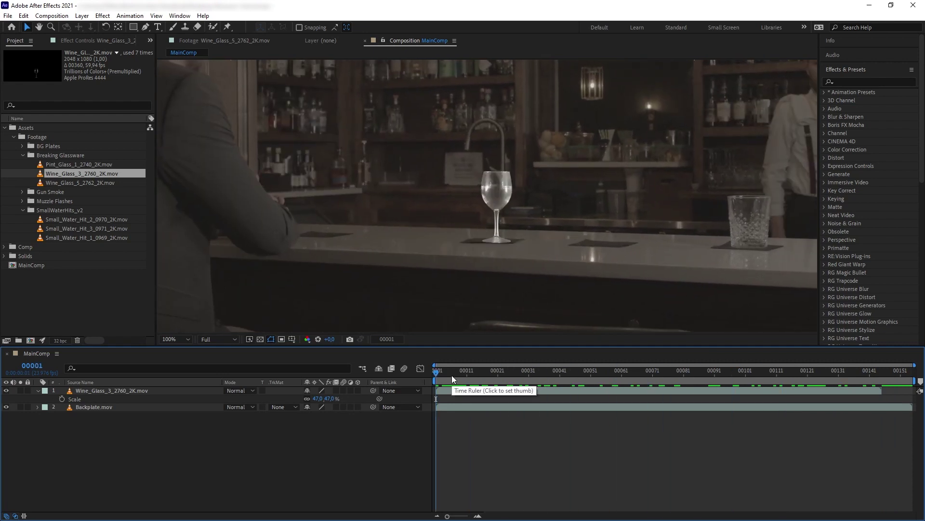
{"action": "left_click_drag", "start_coordinate": [589, 280], "coordinate": [501, 314]}
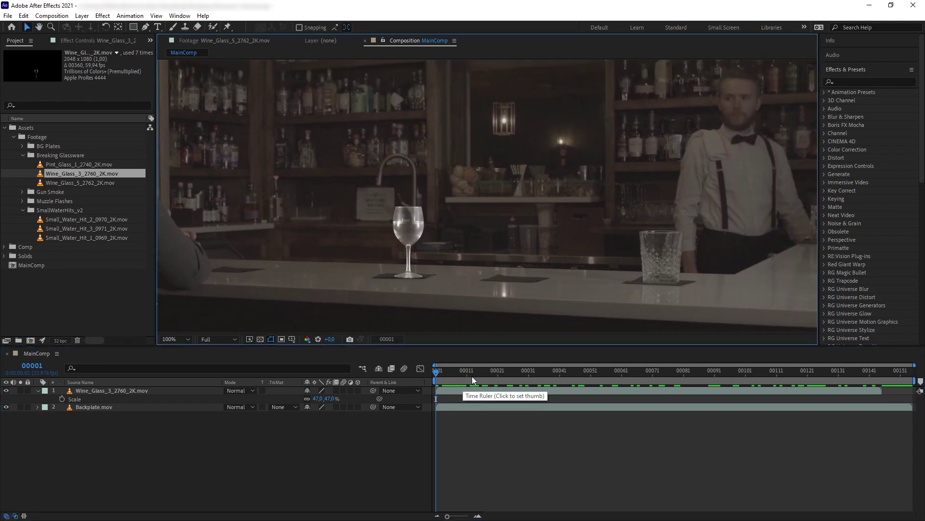
{"action": "left_click_drag", "start_coordinate": [457, 369], "coordinate": [664, 386]}
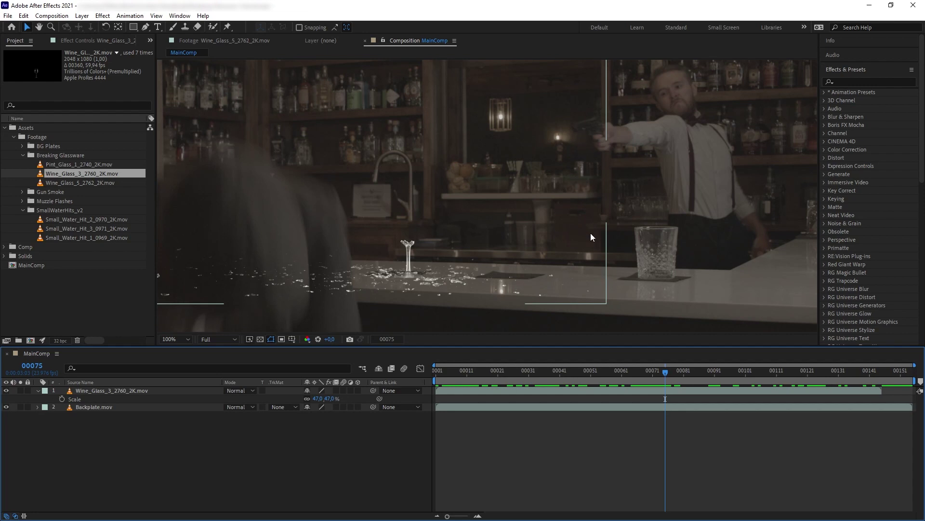
{"action": "left_click_drag", "start_coordinate": [444, 389], "coordinate": [672, 391]}
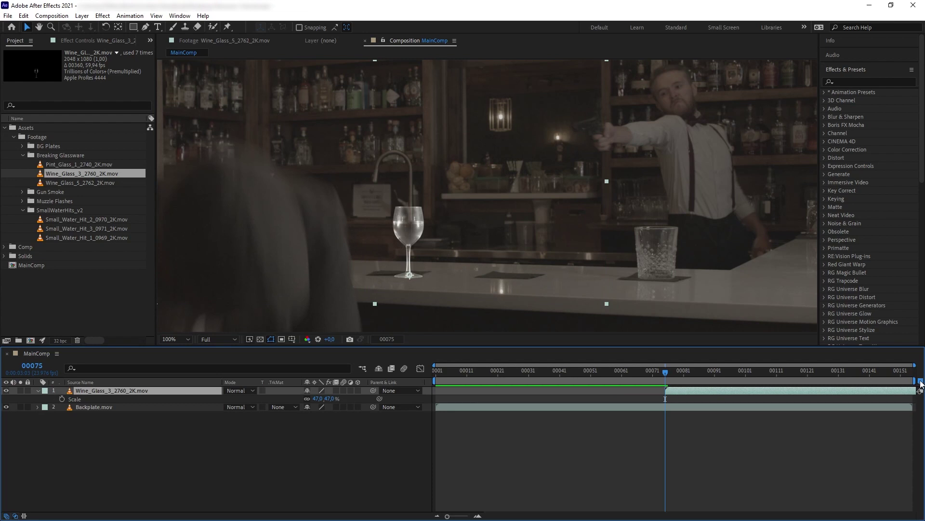
{"action": "left_click_drag", "start_coordinate": [921, 382], "coordinate": [804, 393]}
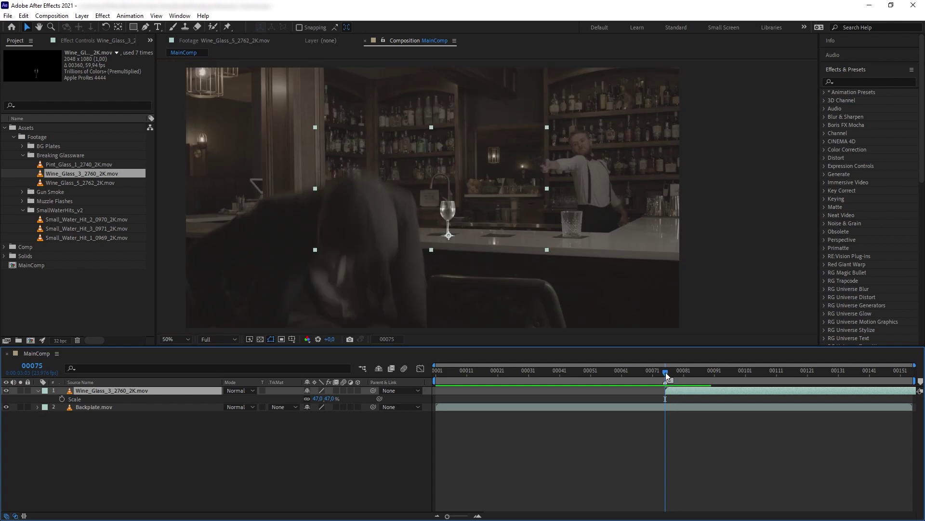
{"action": "mouse_move", "coordinate": [666, 372]}
{"action": "left_mouse_down"}
{"action": "mouse_move", "coordinate": [674, 385]}
{"action": "mouse_move", "coordinate": [646, 372]}
{"action": "mouse_move", "coordinate": [470, 374]}
{"action": "mouse_move", "coordinate": [668, 390]}
{"action": "mouse_move", "coordinate": [664, 369]}
{"action": "left_mouse_up"}
Duplicate the wine glass layer and apply Freeze Frame to the upper copy at frame 75.
{"action": "key", "text": "ctrl+d"}
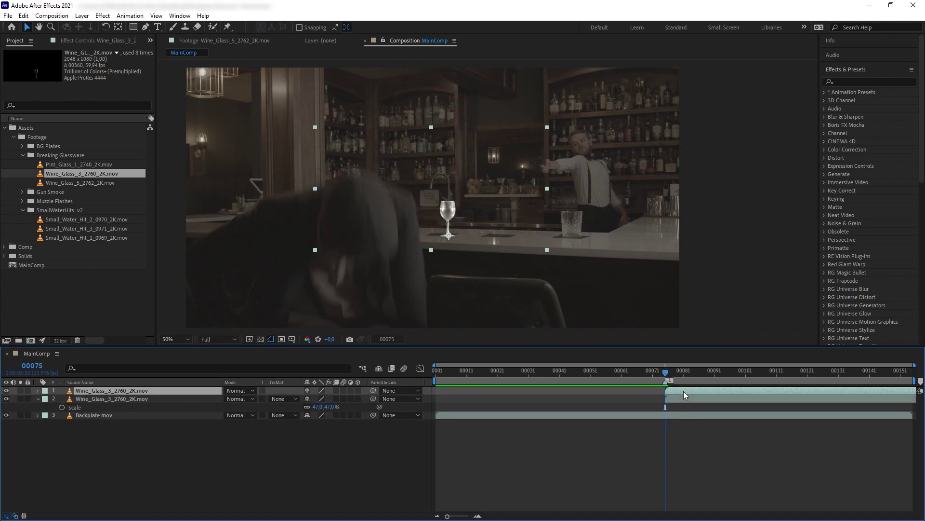
{"action": "right_click", "coordinate": [684, 391]}
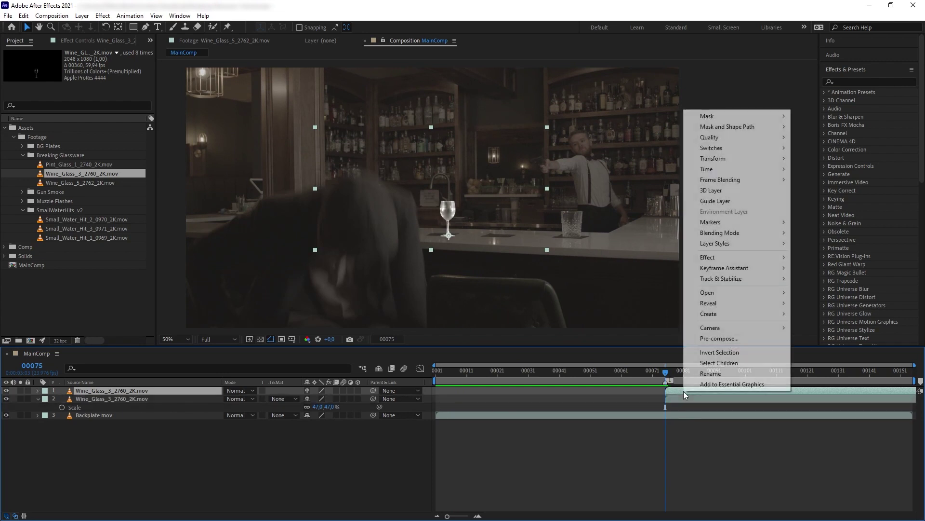
{"action": "mouse_move", "coordinate": [753, 172]}
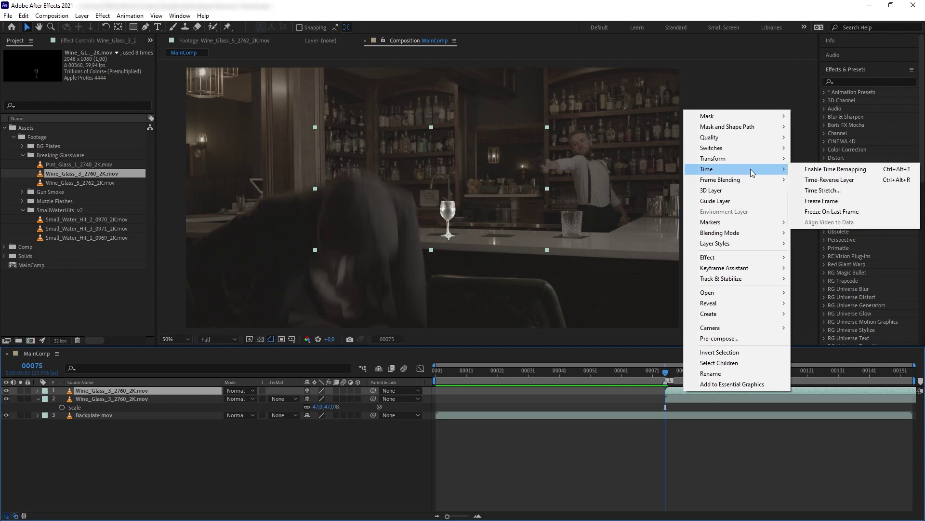
{"action": "left_click", "coordinate": [821, 201]}
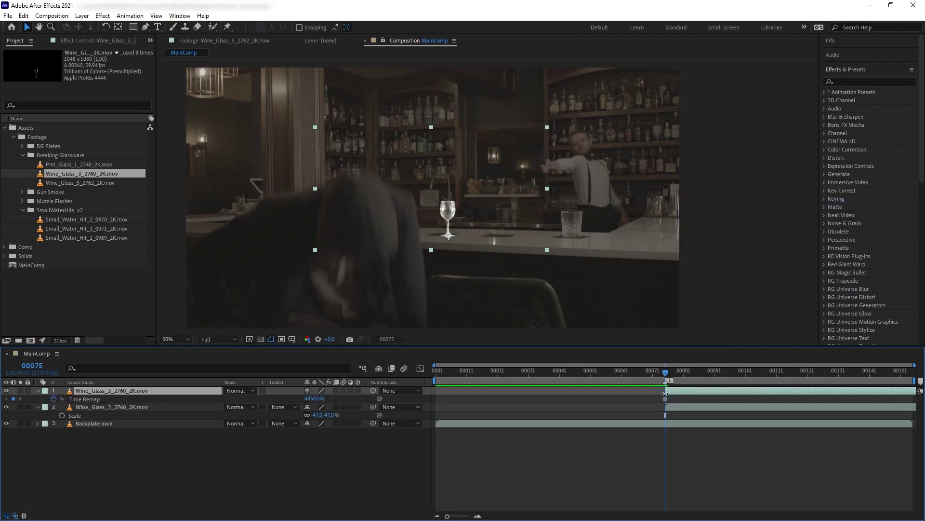
Extend the frozen glass layer back to frame 1 and trim its end to where the breaking clip starts at frame 75.
{"action": "left_click_drag", "start_coordinate": [665, 394], "coordinate": [436, 391]}
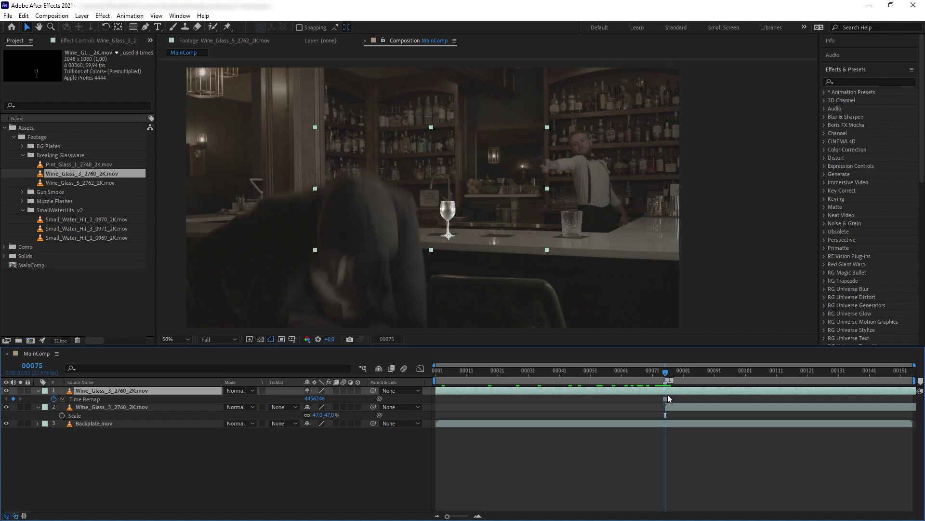
{"action": "left_click_drag", "start_coordinate": [448, 516], "coordinate": [470, 516]}
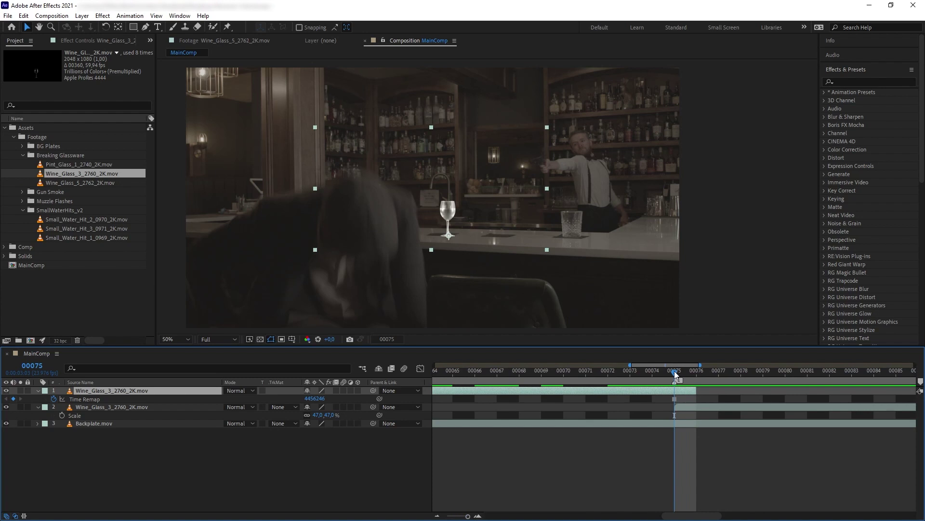
{"action": "mouse_move", "coordinate": [688, 390]}
{"action": "left_mouse_down"}
{"action": "mouse_move", "coordinate": [654, 377]}
{"action": "mouse_move", "coordinate": [696, 385]}
{"action": "mouse_move", "coordinate": [673, 379]}
{"action": "mouse_move", "coordinate": [681, 379]}
{"action": "left_mouse_up"}
Rename the breaking wine glass layer to GlassBreaking and the frozen one to GlassFreeze.
{"action": "left_click", "coordinate": [110, 407]}
{"action": "key", "text": "Return"}
{"action": "type", "text": "GlaassBreaking"}
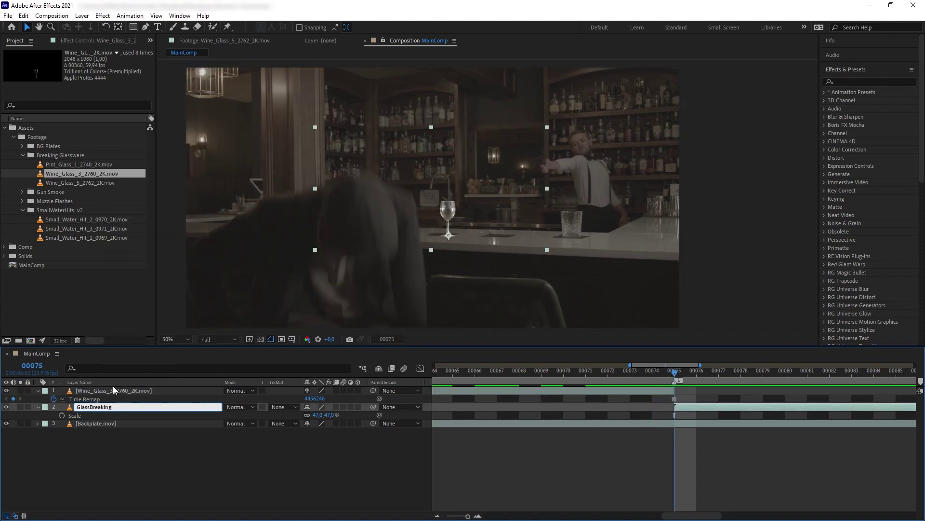
{"action": "left_click", "coordinate": [114, 390]}
{"action": "key", "text": "Return"}
{"action": "type", "text": "GlassFreeze"}
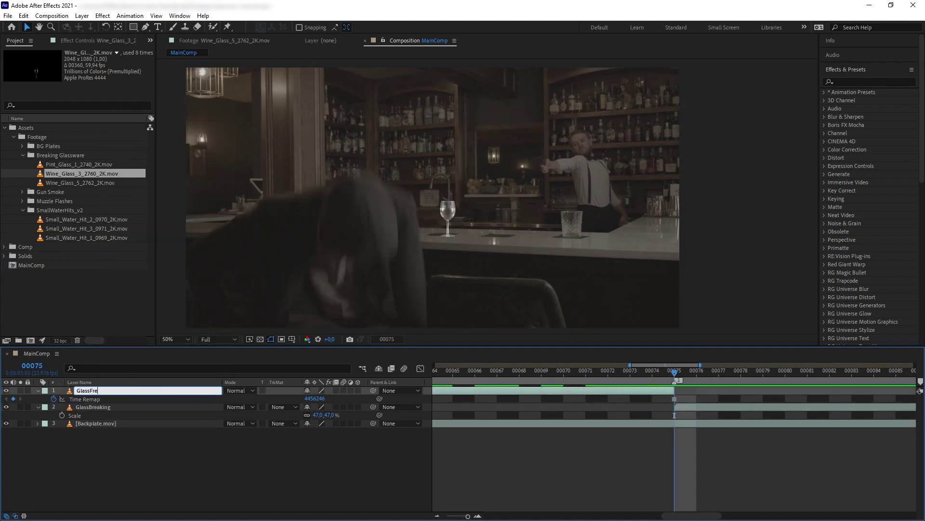
{"action": "key", "text": "Return"}
{"action": "key", "text": "semicolon"}
{"action": "left_click_drag", "start_coordinate": [665, 374], "coordinate": [665, 395]}
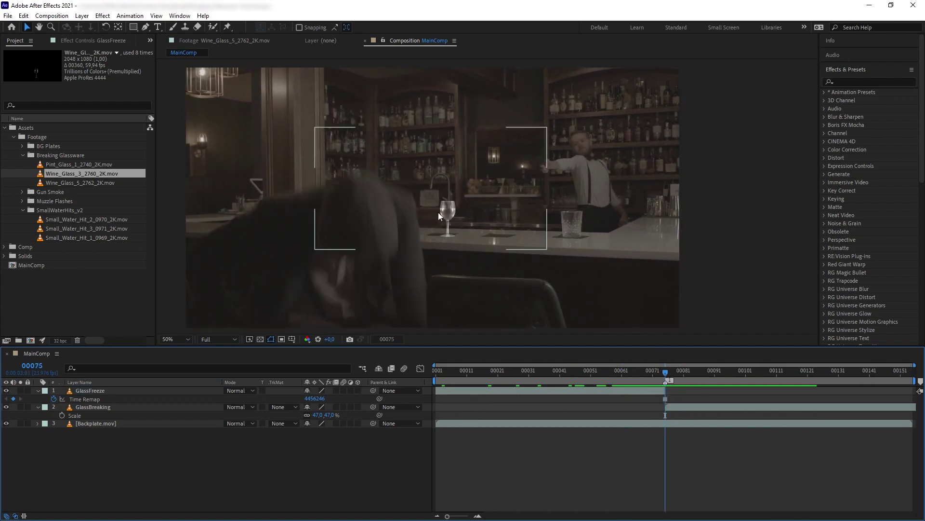
Create a pale pink FFECEC solid named LiquidSolid and place it between GlassBreaking and the backplate.
{"action": "scroll", "coordinate": [438, 212], "scroll_direction": "up", "scroll_amount": 2}
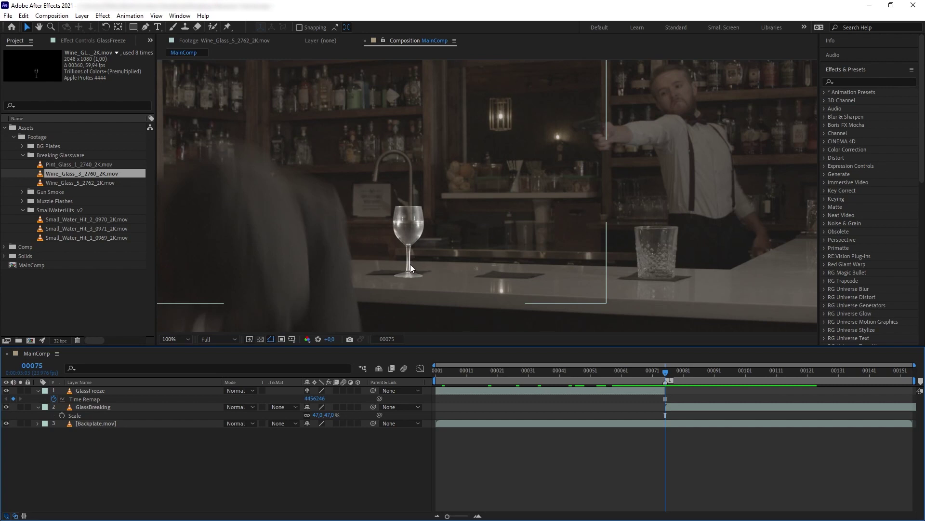
{"action": "key", "text": "ctrl+y"}
{"action": "type", "text": "LiquidSolid"}
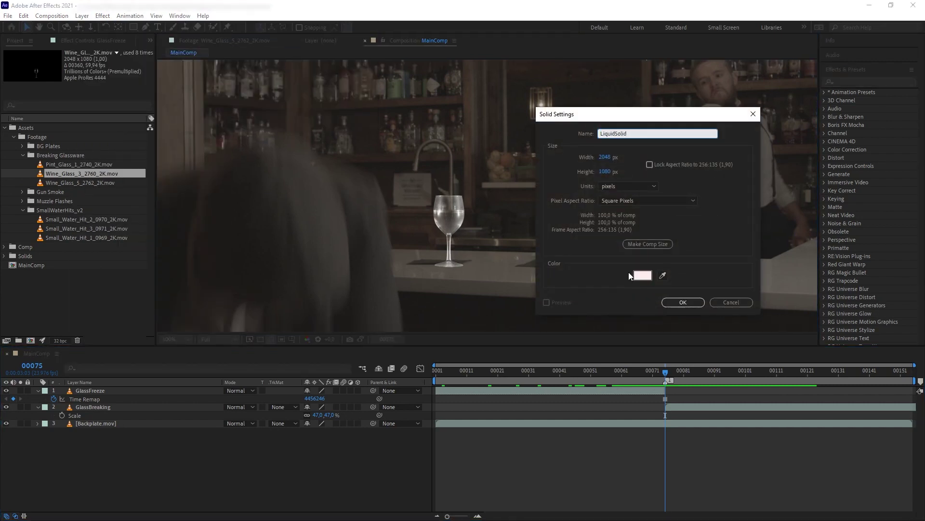
{"action": "left_click", "coordinate": [641, 275]}
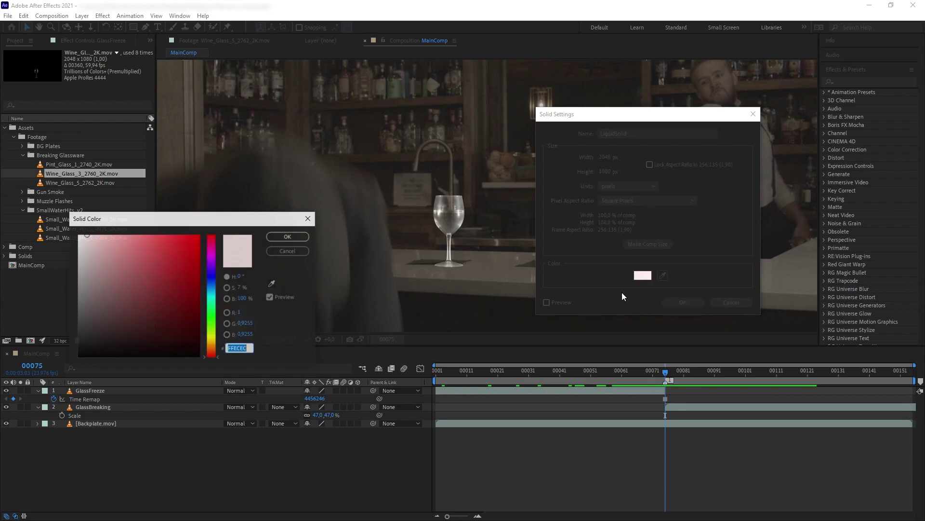
{"action": "left_click", "coordinate": [288, 237]}
{"action": "left_click", "coordinate": [692, 303]}
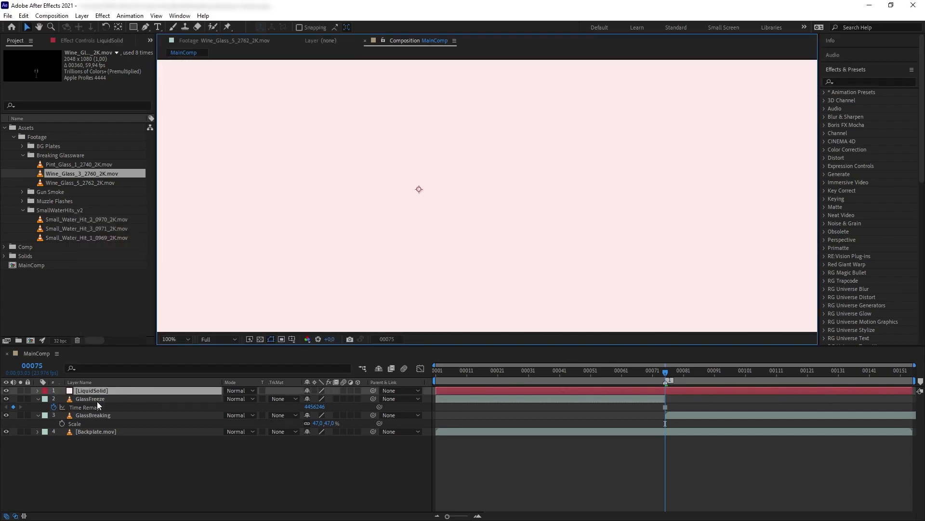
{"action": "left_click_drag", "start_coordinate": [98, 405], "coordinate": [123, 418]}
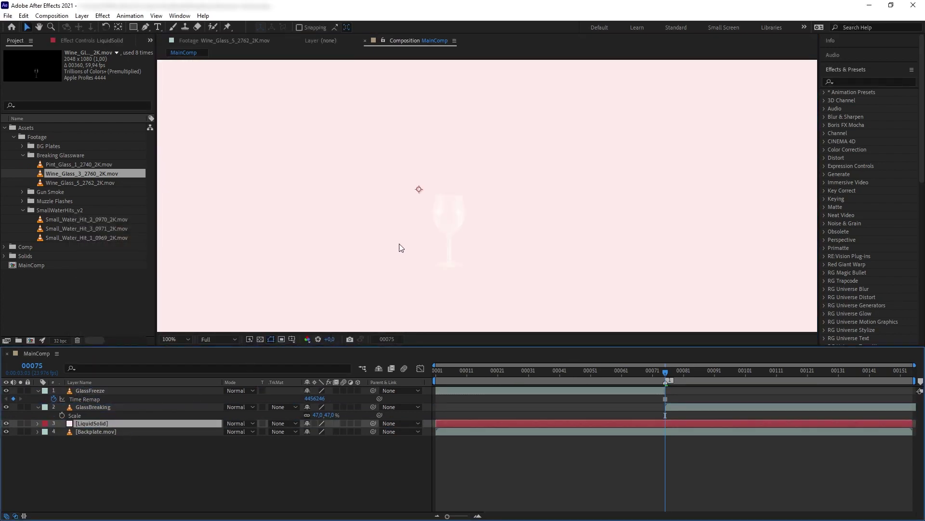
With LiquidSolid temporarily hidden, draw a Pen mask on it following the lower bowl of the glass up to the liquid line.
{"action": "scroll", "coordinate": [385, 247], "scroll_direction": "up", "scroll_amount": 1}
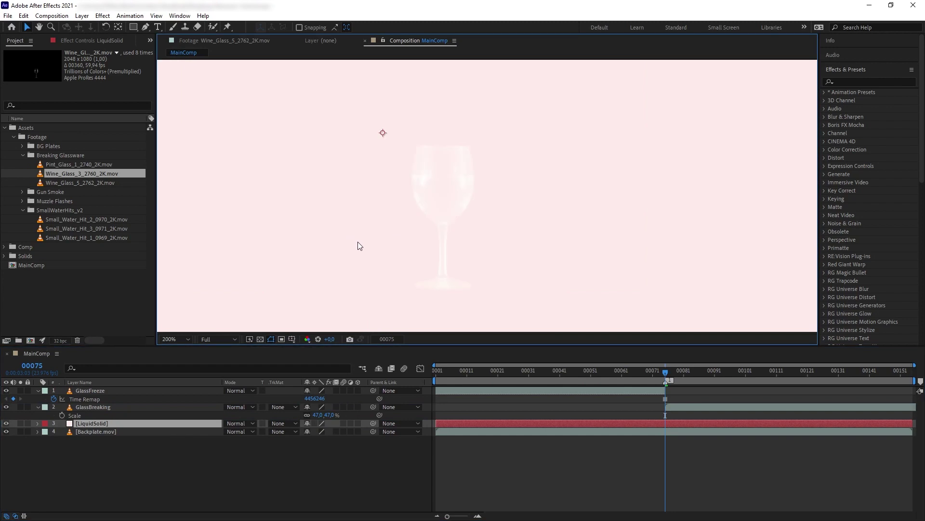
{"action": "left_click", "coordinate": [6, 424]}
{"action": "key", "text": "g"}
{"action": "left_click_drag", "start_coordinate": [443, 224], "coordinate": [412, 190]}
{"action": "left_click", "coordinate": [453, 175]}
{"action": "left_click", "coordinate": [473, 175]}
{"action": "left_click", "coordinate": [475, 194]}
{"action": "left_click", "coordinate": [467, 206]}
{"action": "left_click", "coordinate": [444, 224]}
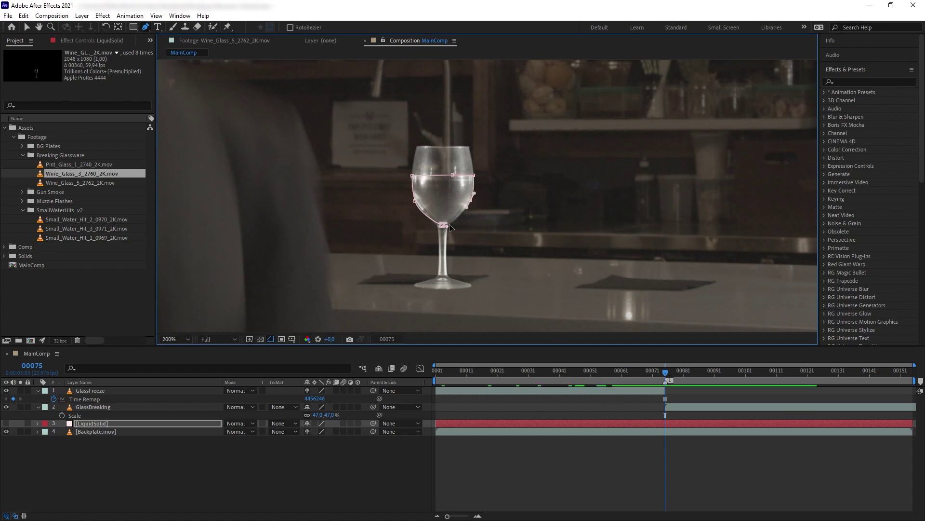
{"action": "key", "text": "period"}
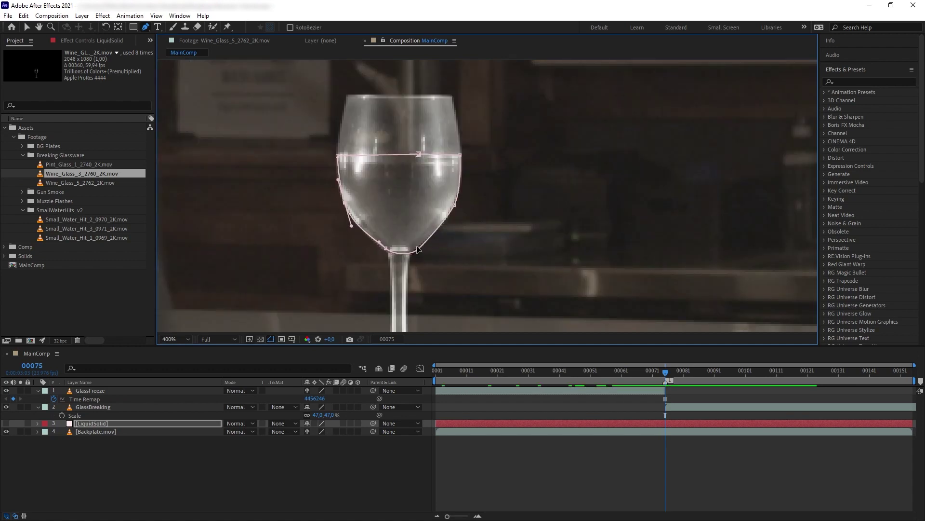
{"action": "left_click", "coordinate": [6, 423]}
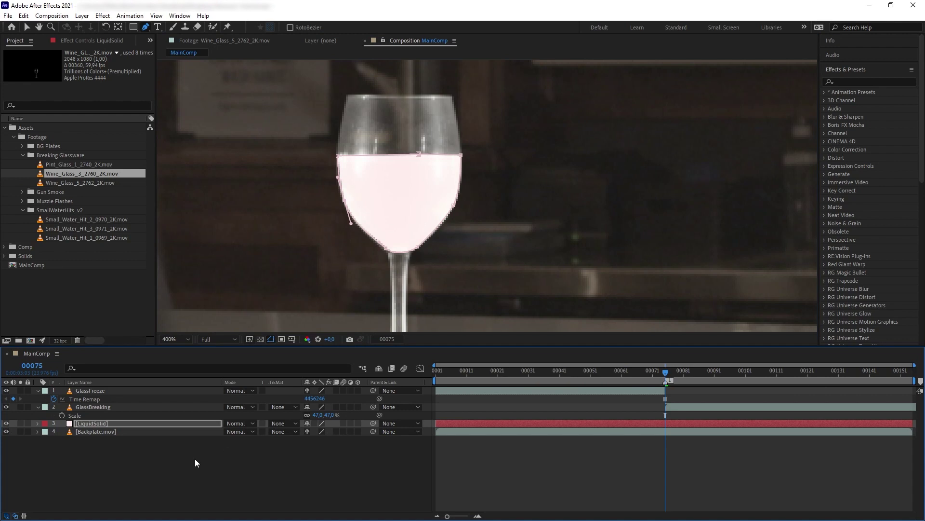
Set LiquidSolid's opacity to 30% and its mask feather to 2 pixels.
{"action": "key", "text": "t"}
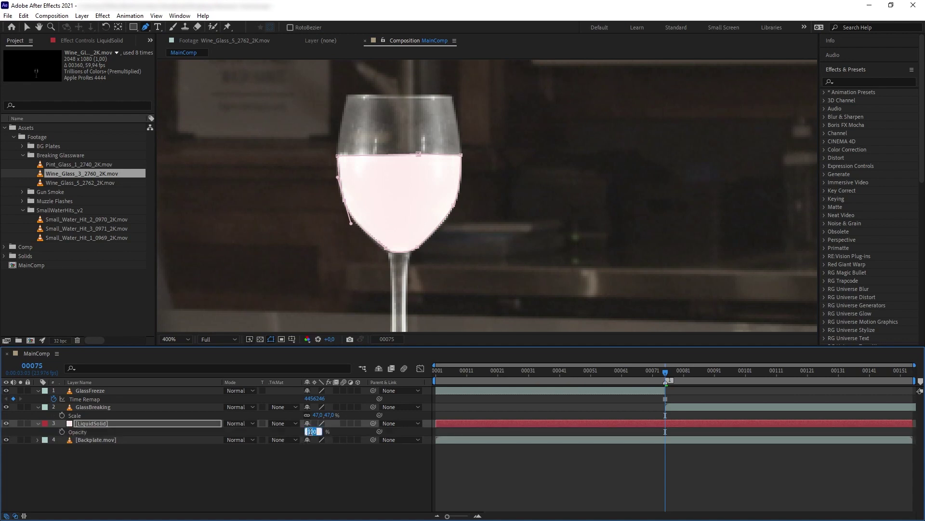
{"action": "left_click", "coordinate": [288, 461]}
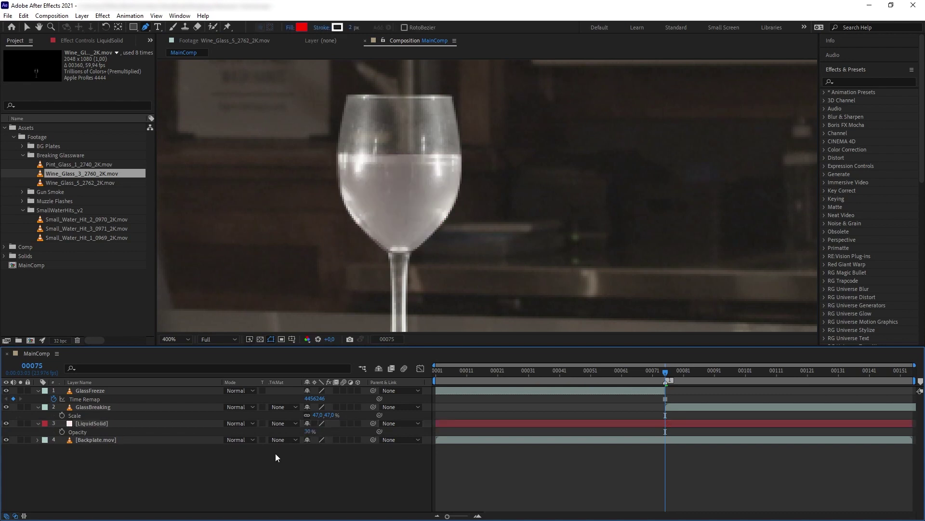
{"action": "left_click", "coordinate": [140, 423]}
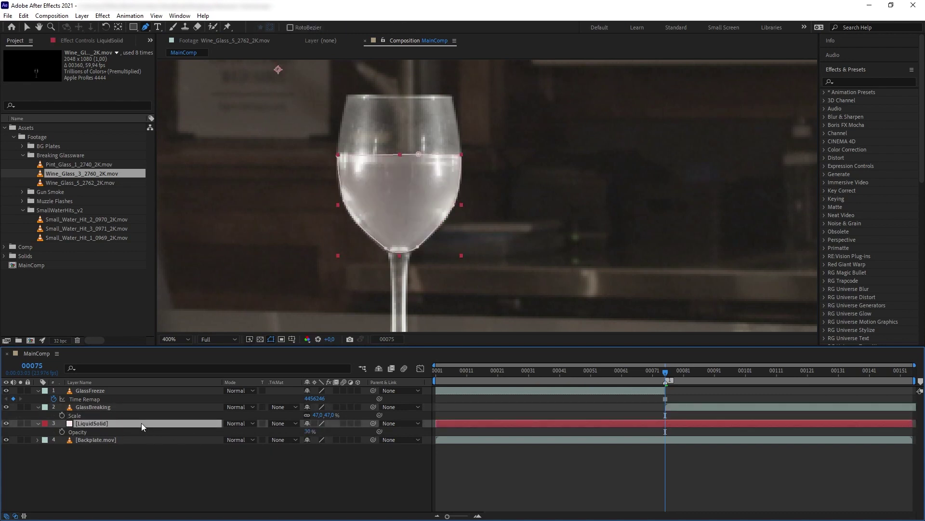
{"action": "key", "text": "f"}
{"action": "left_click", "coordinate": [325, 439]}
{"action": "type", "text": "2"}
{"action": "left_click", "coordinate": [354, 476]}
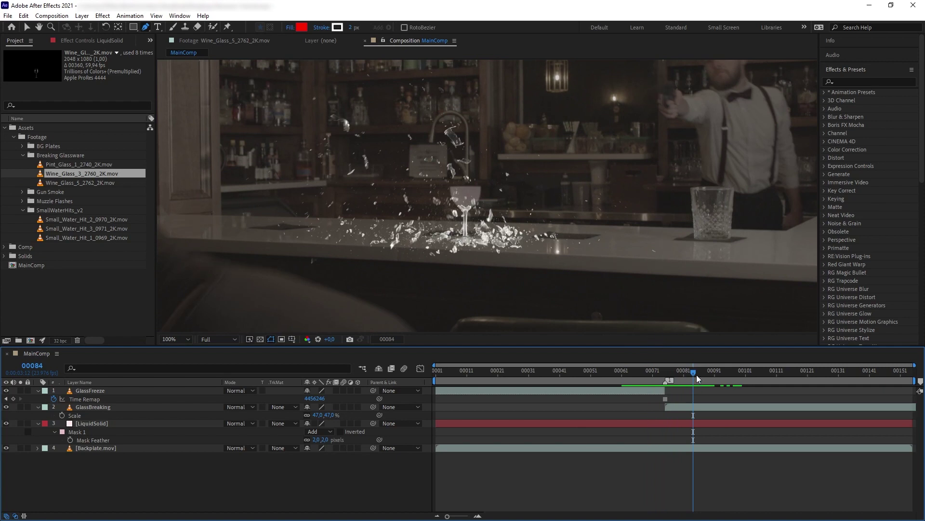
Trim the end of LiquidSolid at frame 75, where the glass starts breaking.
{"action": "left_click_drag", "start_coordinate": [695, 372], "coordinate": [667, 372]}
{"action": "left_click", "coordinate": [152, 425]}
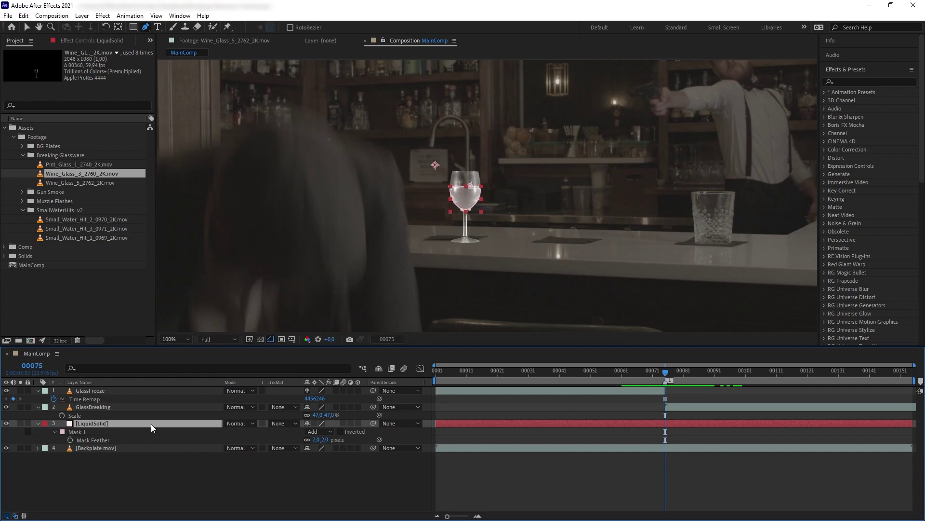
{"action": "key", "text": "alt+]"}
{"action": "key", "text": "F2"}
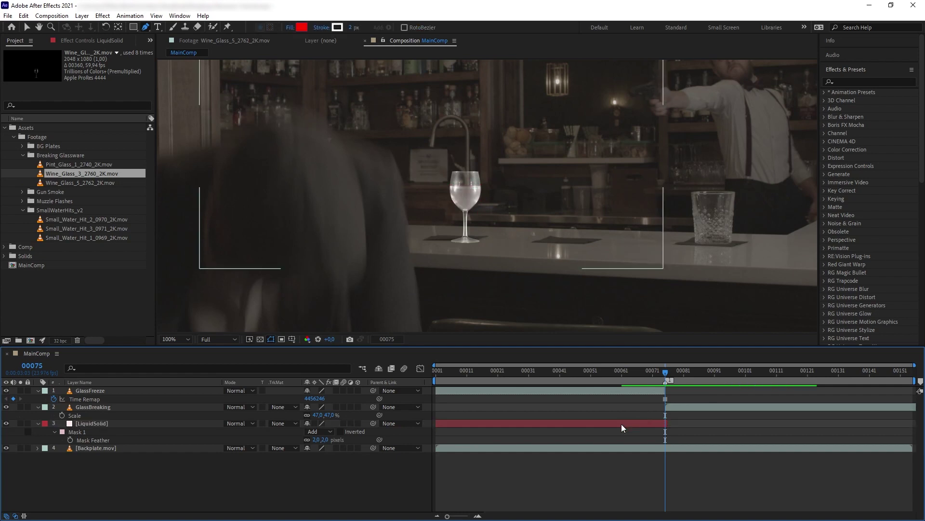
Pre-compose LiquidSolid, GlassBreaking and GlassFreeze into a composition named MainGlass with all attributes moved, and toggle its visibility to check it.
{"action": "left_click", "coordinate": [118, 423]}
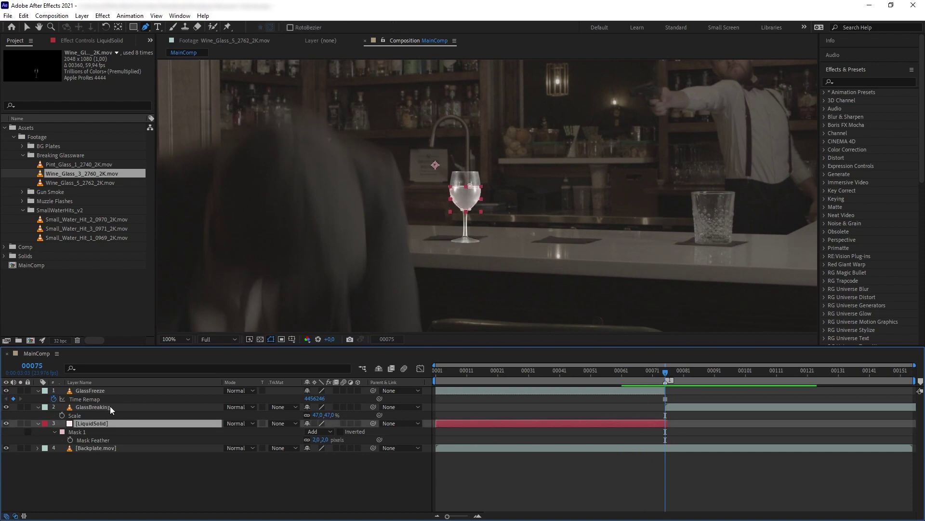
{"action": "left_click", "coordinate": [109, 405], "text": "ctrl"}
{"action": "left_click", "coordinate": [97, 392], "text": "ctrl"}
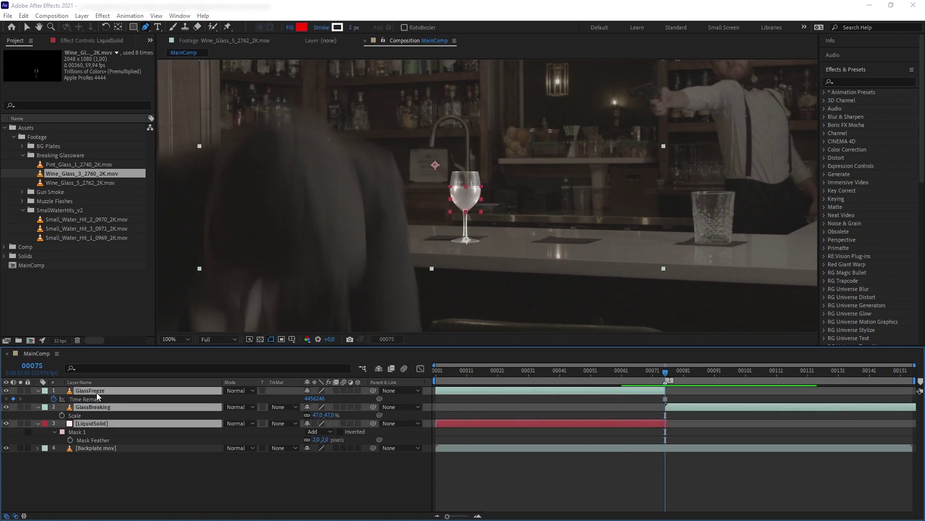
{"action": "key", "text": "ctrl+shift+c"}
{"action": "type", "text": "MainGlass"}
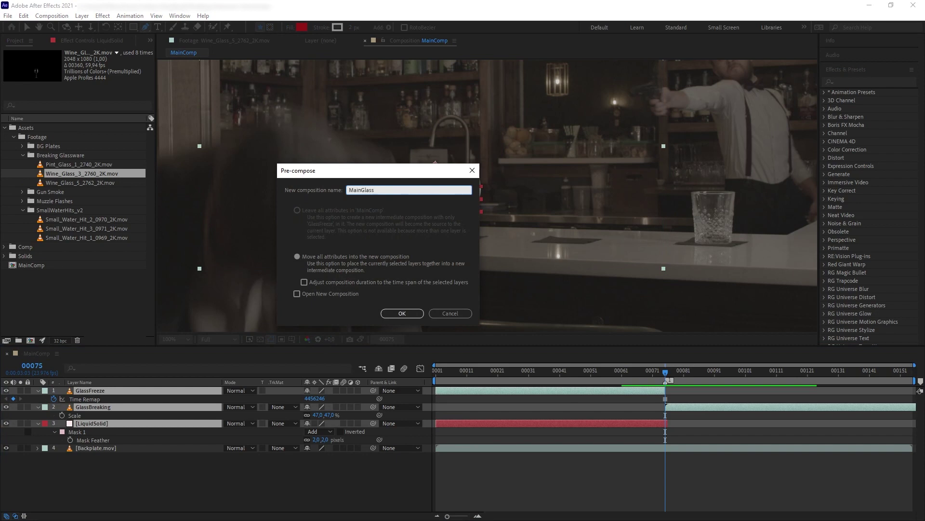
{"action": "key", "text": "Return"}
{"action": "left_click", "coordinate": [6, 391]}
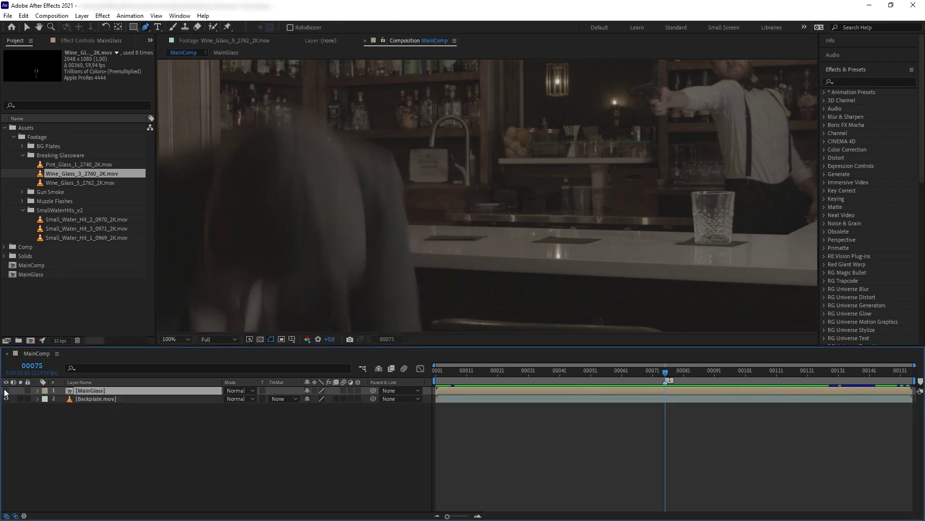
{"action": "left_click", "coordinate": [6, 391]}
{"action": "left_click", "coordinate": [6, 390]}
{"action": "left_click", "coordinate": [6, 391]}
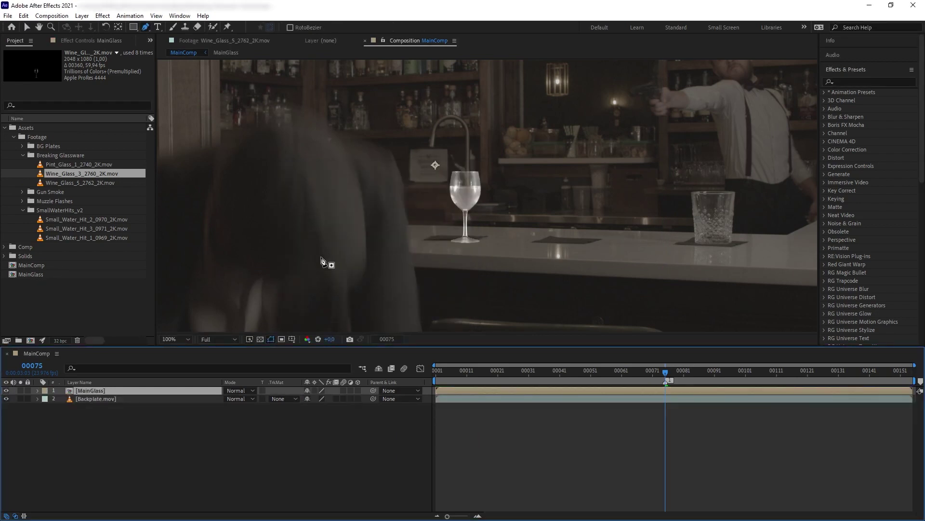
At frame 97, shift the MainGlass layer in time to start at about frame 29, so the glass is still intact.
{"action": "left_click_drag", "start_coordinate": [329, 260], "coordinate": [415, 286]}
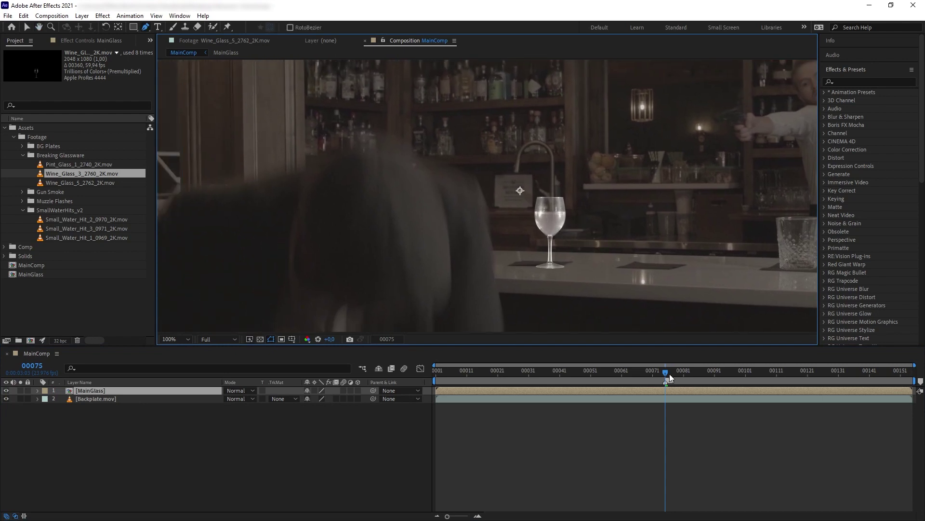
{"action": "left_click_drag", "start_coordinate": [669, 372], "coordinate": [733, 370]}
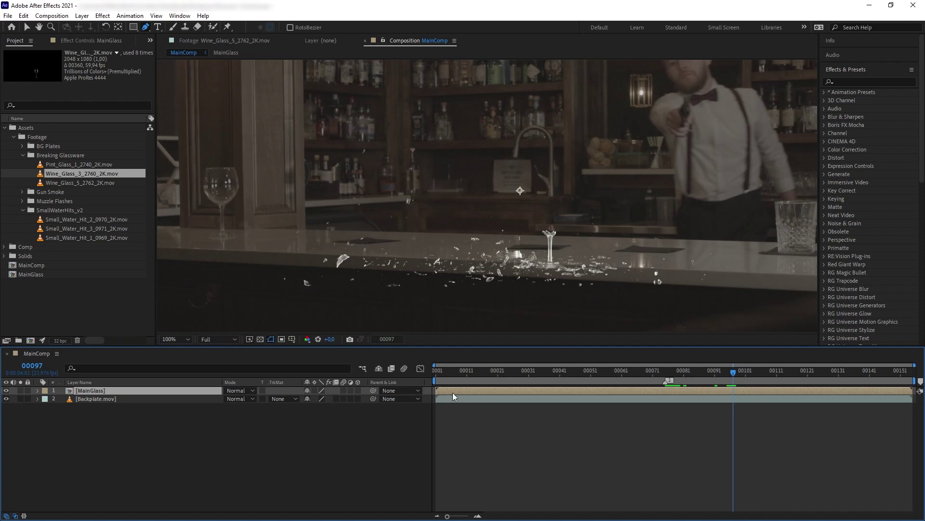
{"action": "left_click_drag", "start_coordinate": [449, 392], "coordinate": [535, 397]}
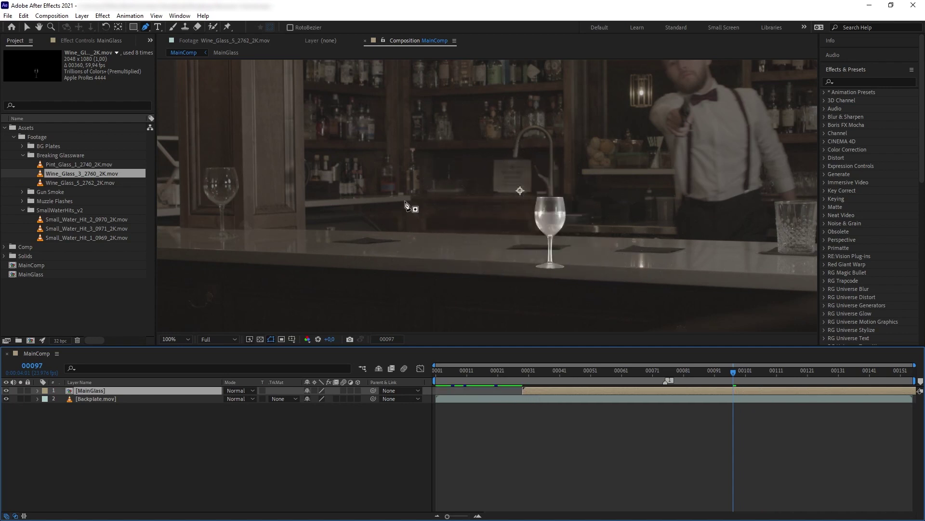
Apply the Curves effect to MainGlass and bend its Alpha curve into an S shape, lowering the shadows and slightly raising the highlights.
{"action": "left_click", "coordinate": [866, 82]}
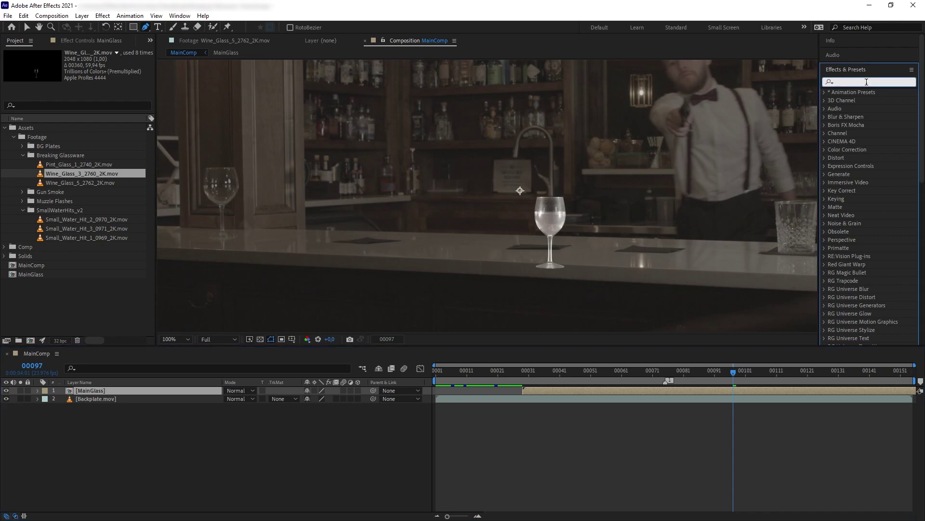
{"action": "type", "text": "curve"}
{"action": "left_click_drag", "start_coordinate": [862, 133], "coordinate": [135, 393]}
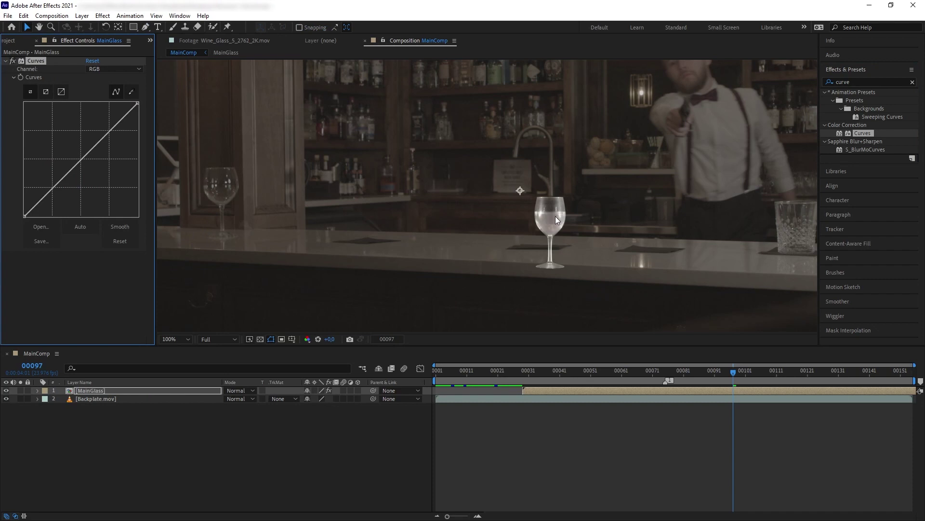
{"action": "left_click", "coordinate": [100, 69]}
{"action": "left_click", "coordinate": [109, 122]}
{"action": "left_click_drag", "start_coordinate": [54, 187], "coordinate": [68, 197]}
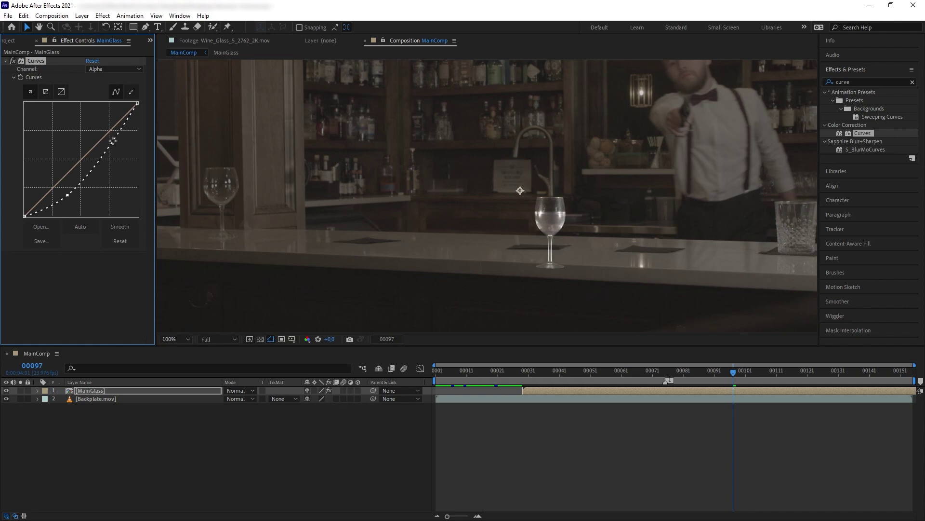
{"action": "left_click_drag", "start_coordinate": [112, 141], "coordinate": [104, 132]}
{"action": "mouse_move", "coordinate": [137, 103]}
{"action": "left_mouse_down"}
{"action": "mouse_move", "coordinate": [139, 118]}
{"action": "mouse_move", "coordinate": [138, 105]}
{"action": "left_mouse_up"}
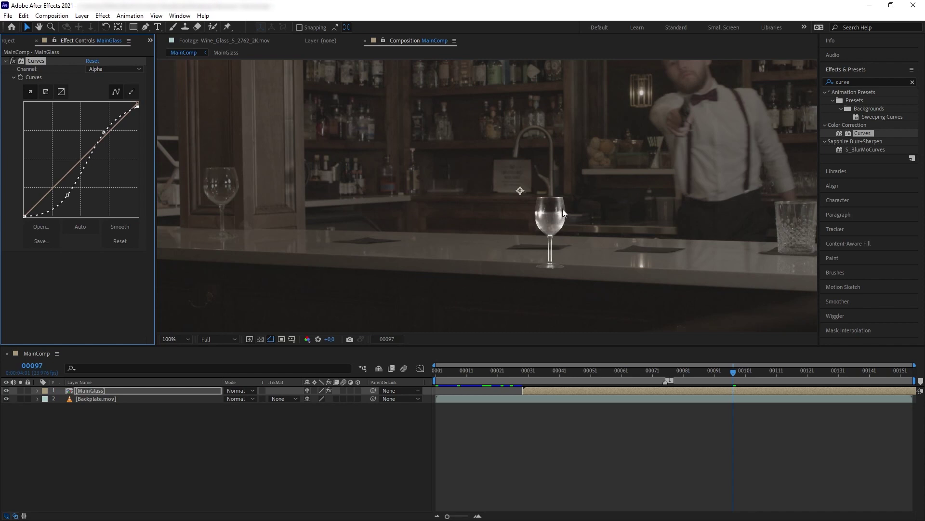
Lower the white end of MainGlass's RGB curve to roughly two thirds of its height to darken the glass.
{"action": "left_click", "coordinate": [114, 71]}
{"action": "left_click", "coordinate": [112, 77]}
{"action": "left_click_drag", "start_coordinate": [138, 107], "coordinate": [145, 138]}
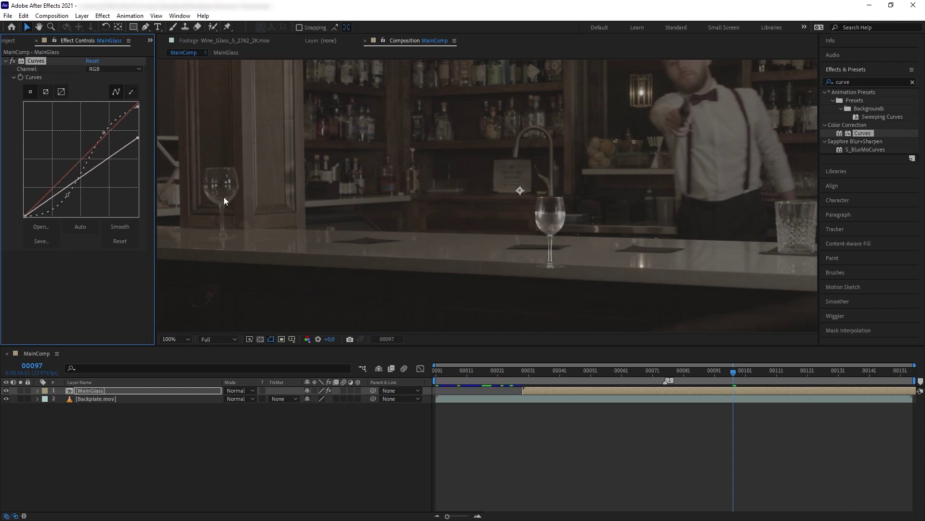
Apply the Tint effect to MainGlass and sample its black and white mapping colours from the backplate, using the real wine glass for white.
{"action": "left_click", "coordinate": [853, 81]}
{"action": "type", "text": "tint"}
{"action": "left_click_drag", "start_coordinate": [858, 133], "coordinate": [431, 206]}
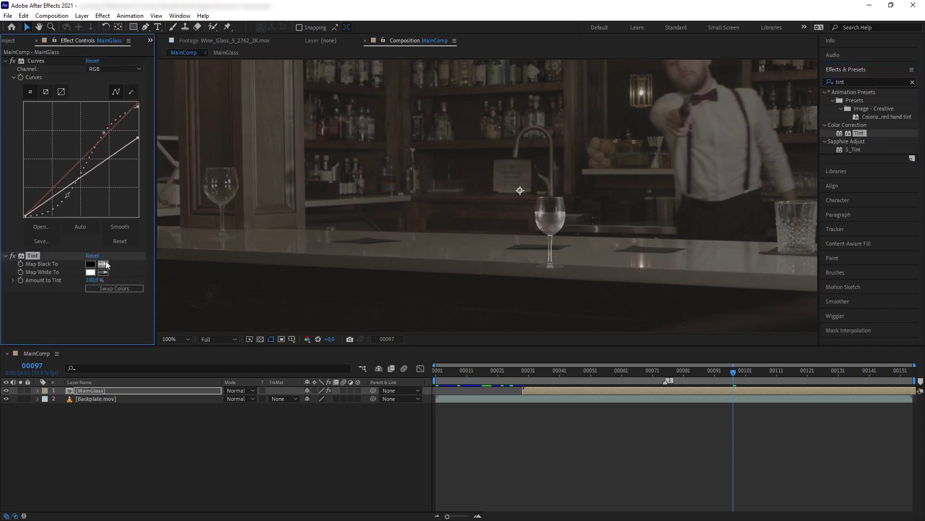
{"action": "left_click", "coordinate": [102, 265]}
{"action": "left_click", "coordinate": [103, 272]}
{"action": "left_click", "coordinate": [217, 177]}
Change the Tint effect's Map White To colour to the warm beige 8D7E5D.
{"action": "left_click", "coordinate": [90, 272]}
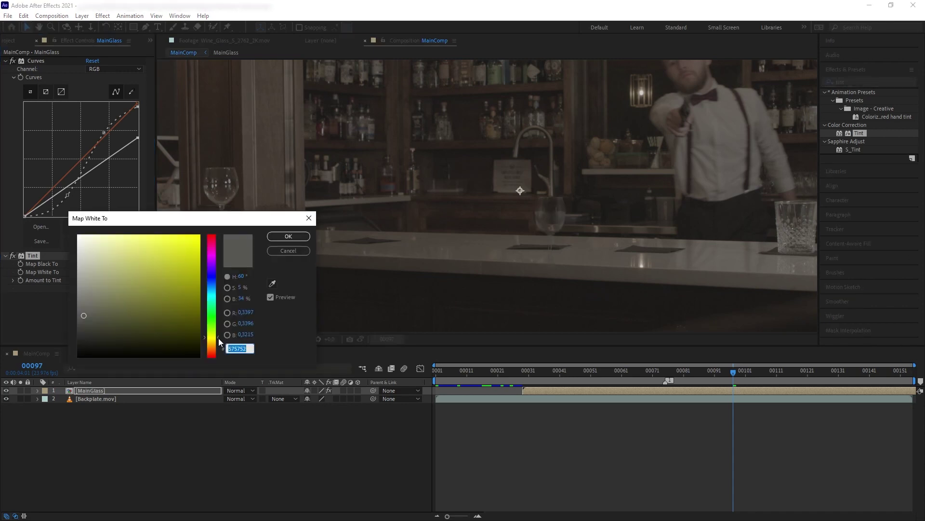
{"action": "left_click_drag", "start_coordinate": [218, 338], "coordinate": [218, 343]}
{"action": "left_click", "coordinate": [118, 288]}
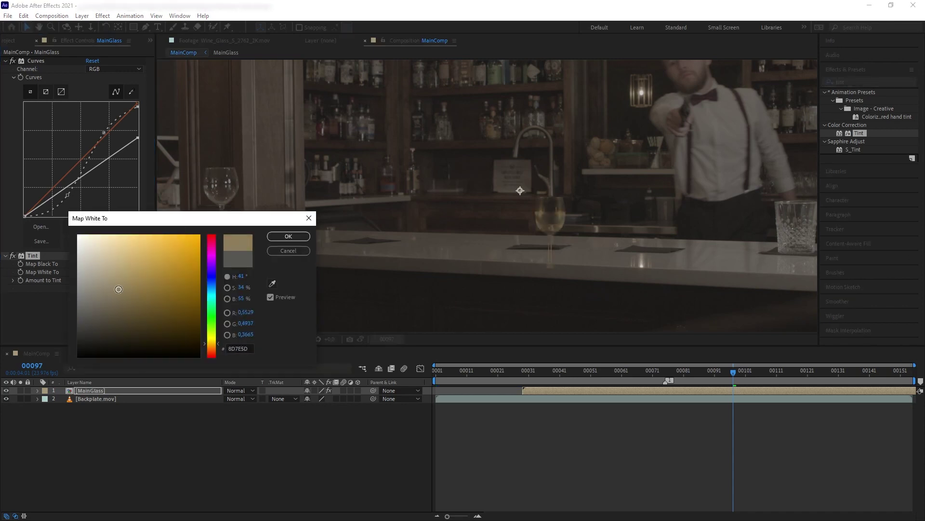
{"action": "left_click", "coordinate": [288, 236]}
Set the Tint effect's Map Black To colour to dark brown 392A20 and reduce Amount to Tint to 52%.
{"action": "left_click", "coordinate": [90, 263]}
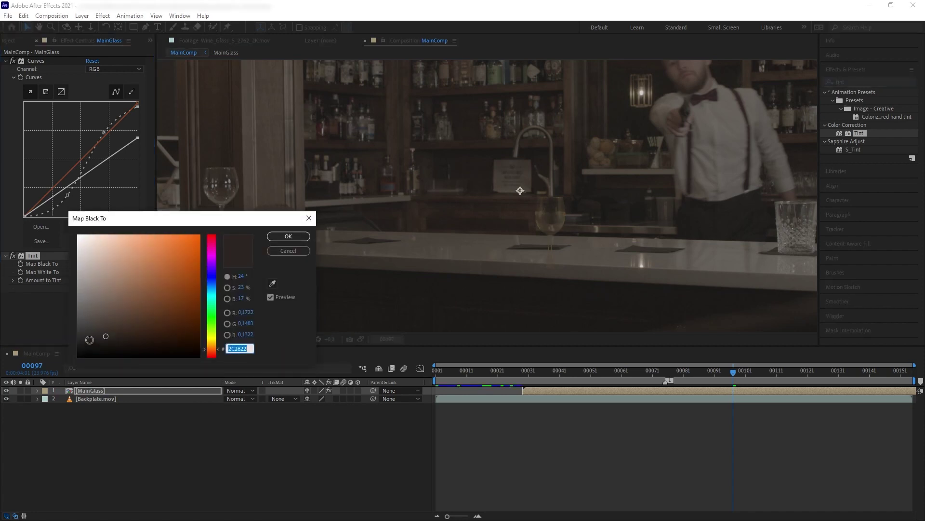
{"action": "left_click_drag", "start_coordinate": [106, 336], "coordinate": [119, 328]}
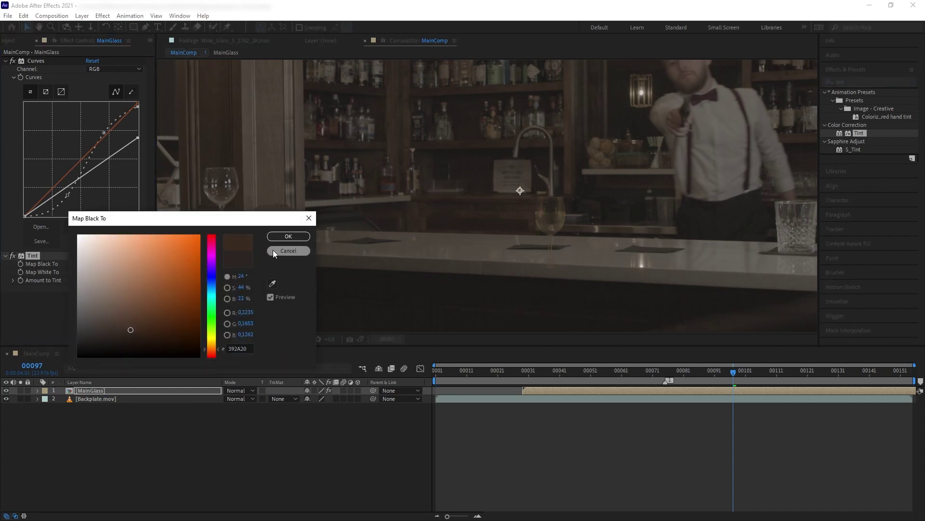
{"action": "left_click", "coordinate": [303, 236]}
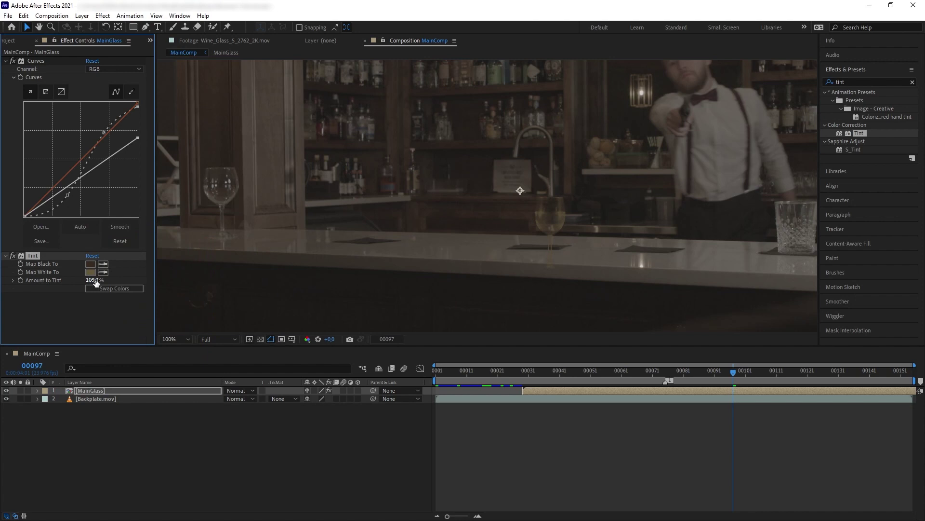
{"action": "left_click_drag", "start_coordinate": [96, 282], "coordinate": [83, 280]}
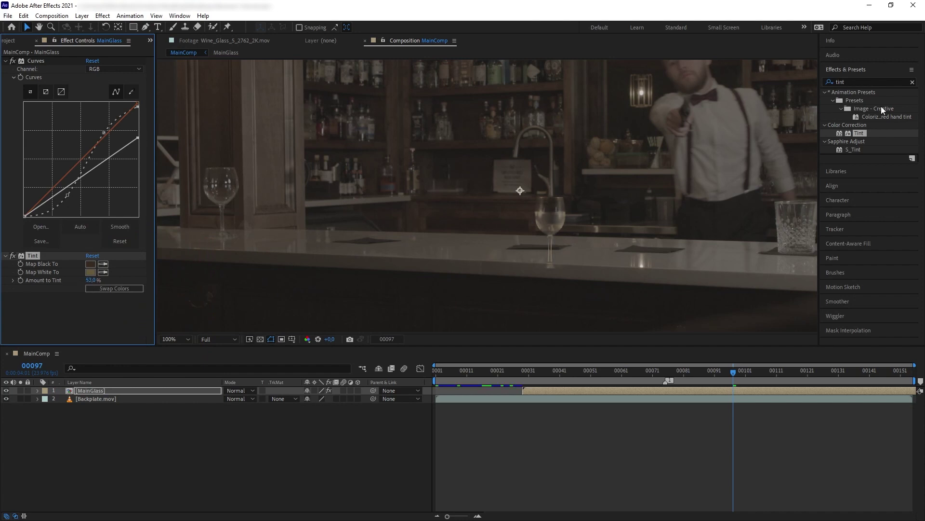
Add a Gaussian Blur effect to MainGlass with a Blurriness of 2.
{"action": "left_click", "coordinate": [852, 80]}
{"action": "type", "text": "gauss"}
{"action": "left_click_drag", "start_coordinate": [881, 101], "coordinate": [116, 333]}
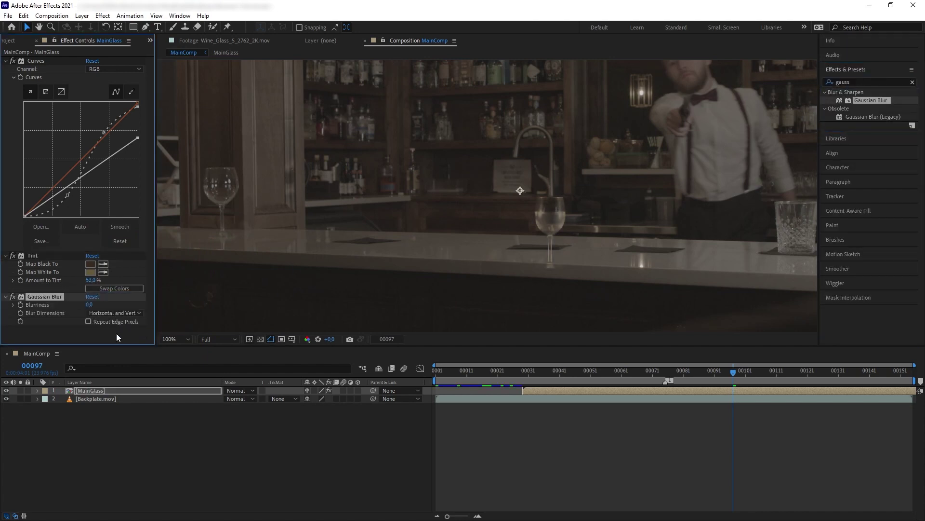
{"action": "type", "text": "2"}
{"action": "left_click", "coordinate": [120, 330]}
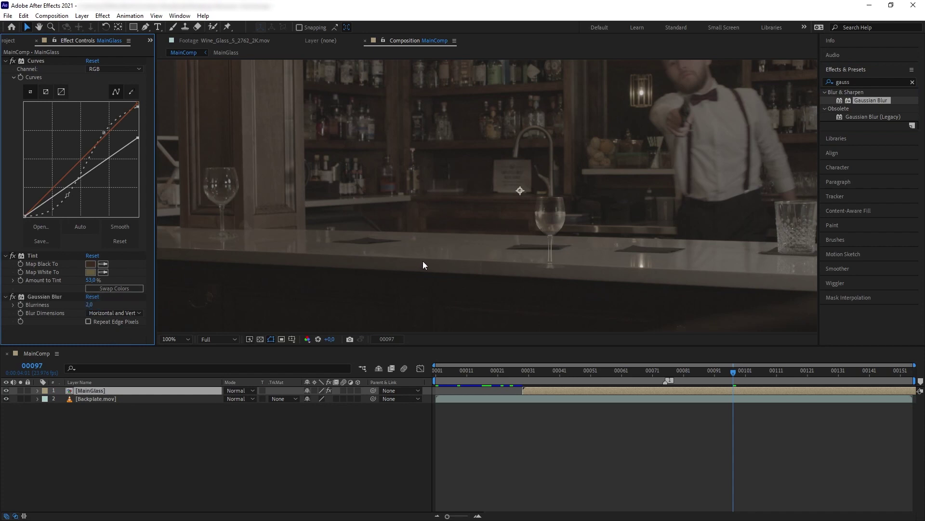
Duplicate the Backplate.mov layer and freeze the upper copy at frame 90.
{"action": "left_click", "coordinate": [701, 376]}
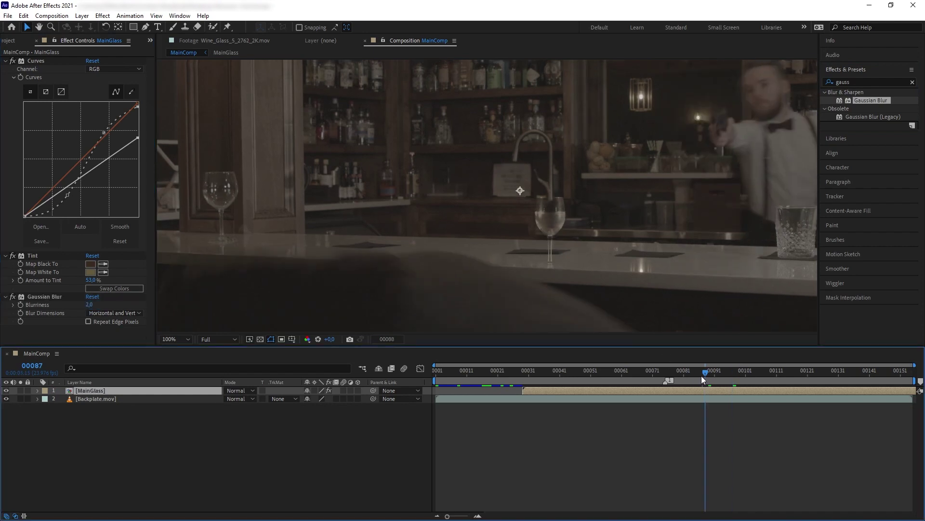
{"action": "mouse_move", "coordinate": [702, 376]}
{"action": "left_mouse_down"}
{"action": "mouse_move", "coordinate": [664, 374]}
{"action": "mouse_move", "coordinate": [720, 370]}
{"action": "mouse_move", "coordinate": [657, 360]}
{"action": "mouse_move", "coordinate": [710, 363]}
{"action": "left_mouse_up"}
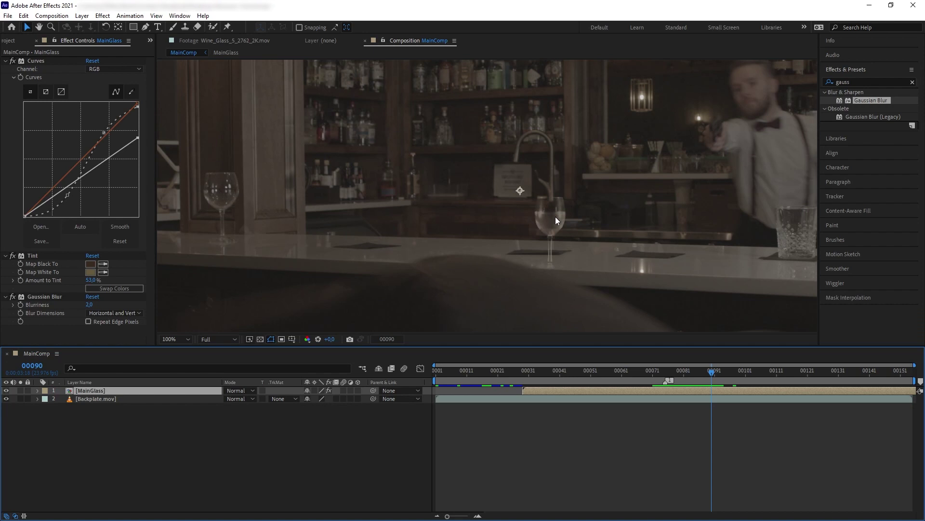
{"action": "left_click", "coordinate": [157, 398]}
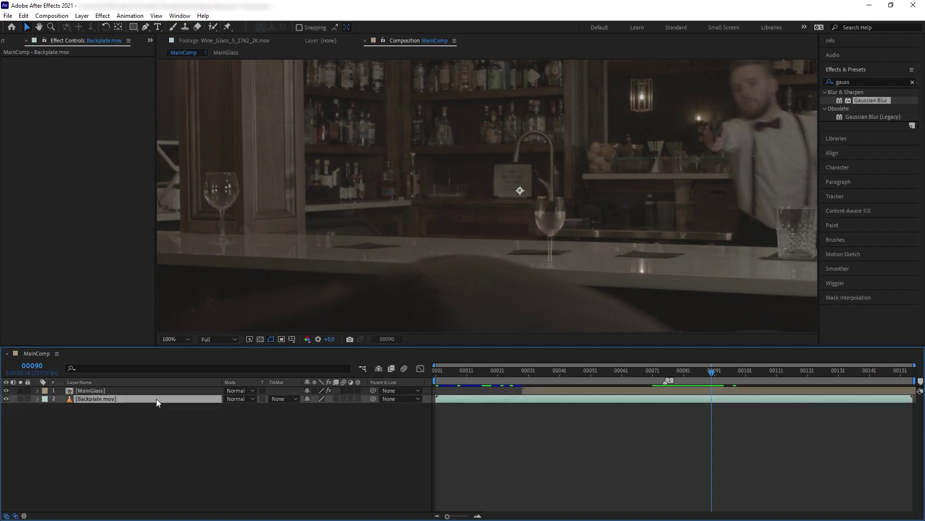
{"action": "key", "text": "ctrl+d"}
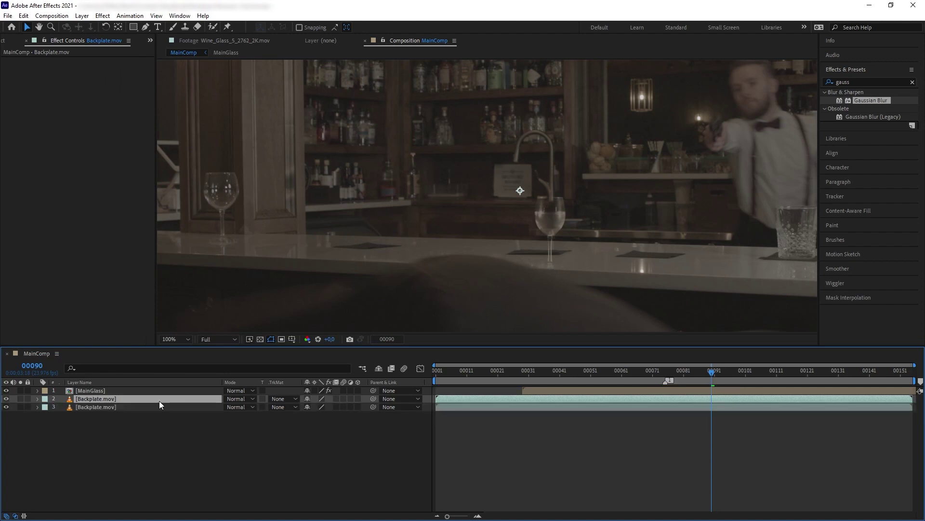
{"action": "right_click", "coordinate": [157, 400]}
{"action": "mouse_move", "coordinate": [233, 177]}
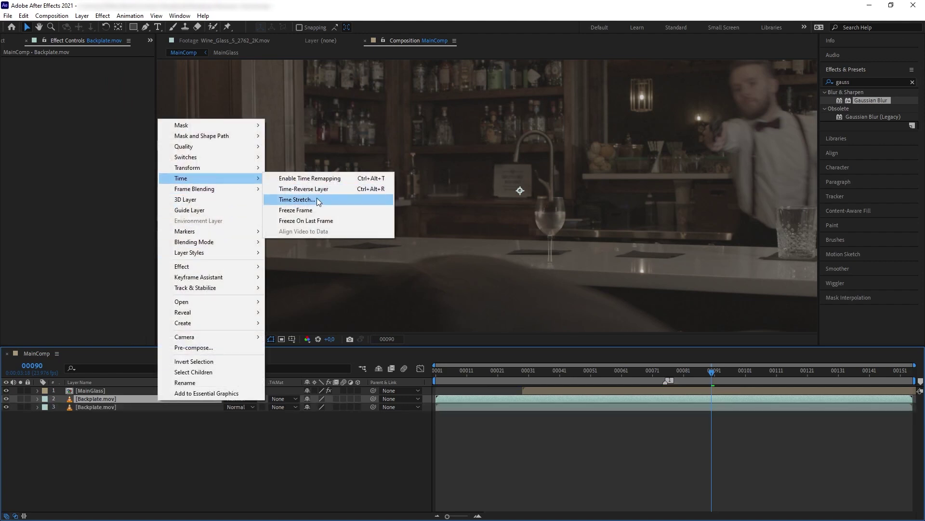
{"action": "left_click", "coordinate": [323, 213]}
Rename the frozen backplate copy to ExtraReflection.
{"action": "right_click", "coordinate": [117, 398]}
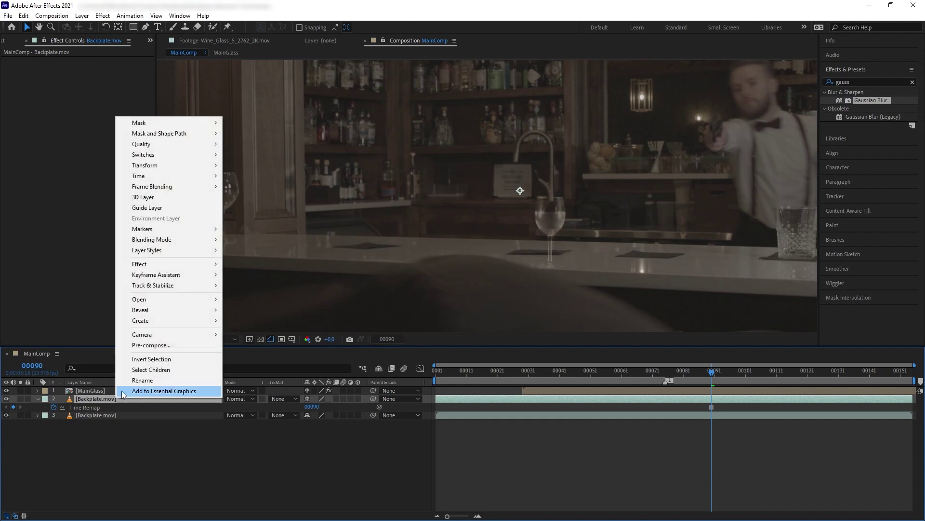
{"action": "left_click", "coordinate": [132, 381]}
{"action": "type", "text": "ExtraReflection"}
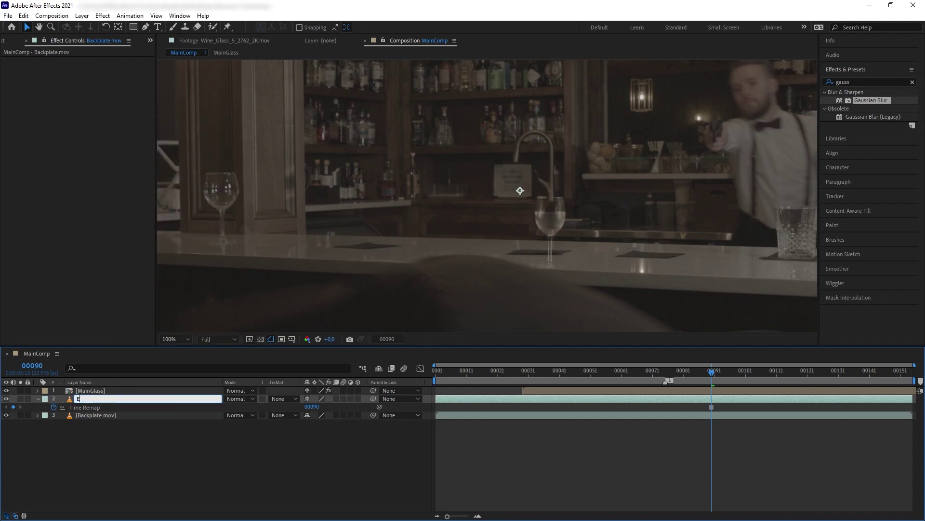
{"action": "key", "text": "Return"}
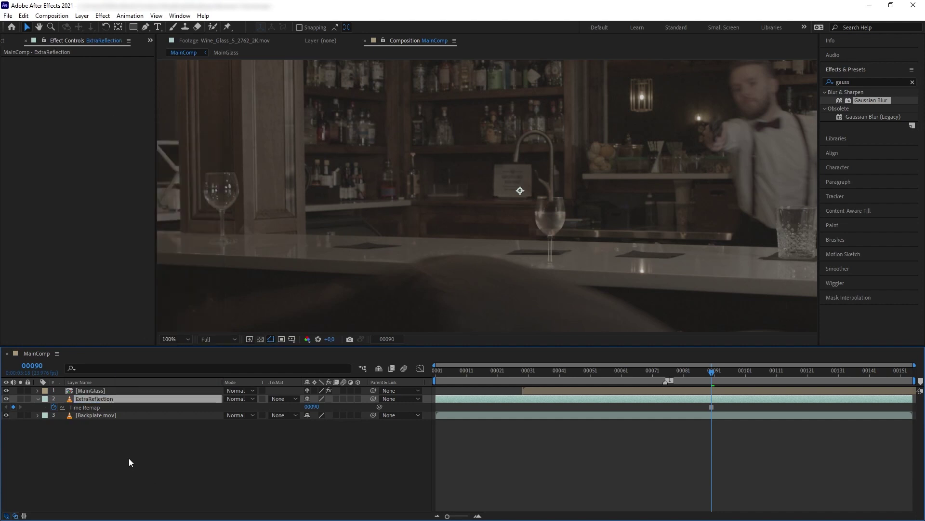
Draw a closed Pen mask on ExtraReflection around the bowl of the real wine glass in front of the wooden pillar.
{"action": "left_click_drag", "start_coordinate": [229, 232], "coordinate": [713, 260]}
{"action": "scroll", "coordinate": [394, 246], "scroll_direction": "up", "scroll_amount": 2}
{"action": "left_click_drag", "start_coordinate": [507, 310], "coordinate": [489, 263]}
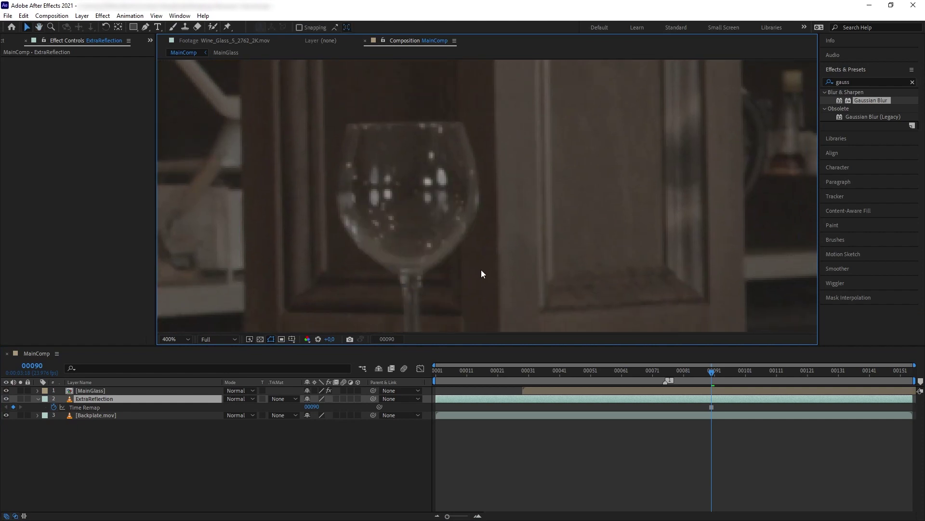
{"action": "mouse_move", "coordinate": [423, 268]}
{"action": "left_mouse_down"}
{"action": "mouse_move", "coordinate": [421, 231]}
{"action": "mouse_move", "coordinate": [411, 245]}
{"action": "left_mouse_up"}
{"action": "key", "text": "g"}
{"action": "left_click_drag", "start_coordinate": [338, 174], "coordinate": [341, 147]}
{"action": "left_click", "coordinate": [347, 88]}
{"action": "left_click", "coordinate": [461, 86]}
{"action": "left_click_drag", "start_coordinate": [477, 163], "coordinate": [475, 184]}
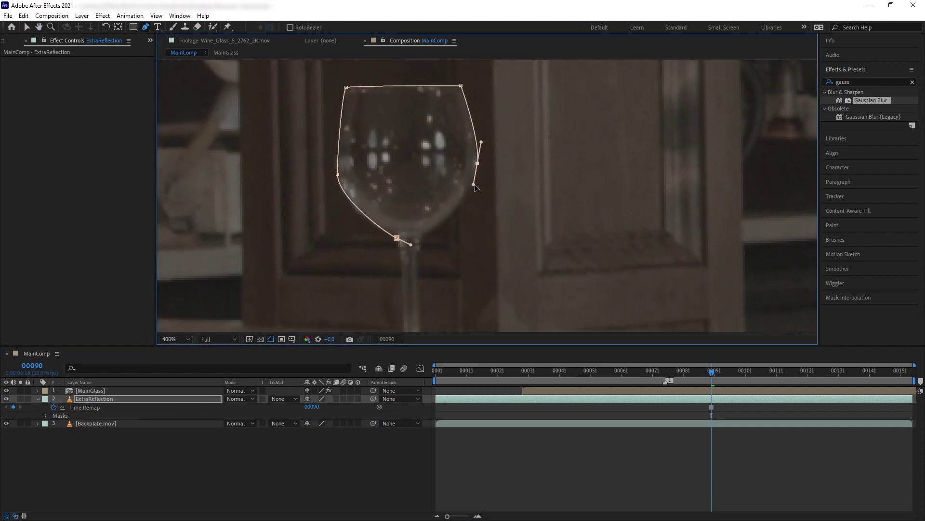
{"action": "left_click_drag", "start_coordinate": [426, 233], "coordinate": [438, 227]}
{"action": "left_click", "coordinate": [398, 239]}
{"action": "key", "text": "v"}
Position the masked ExtraReflection over the composited glass's bowl and place its layer above MainGlass.
{"action": "scroll", "coordinate": [441, 192], "scroll_direction": "down", "scroll_amount": 1}
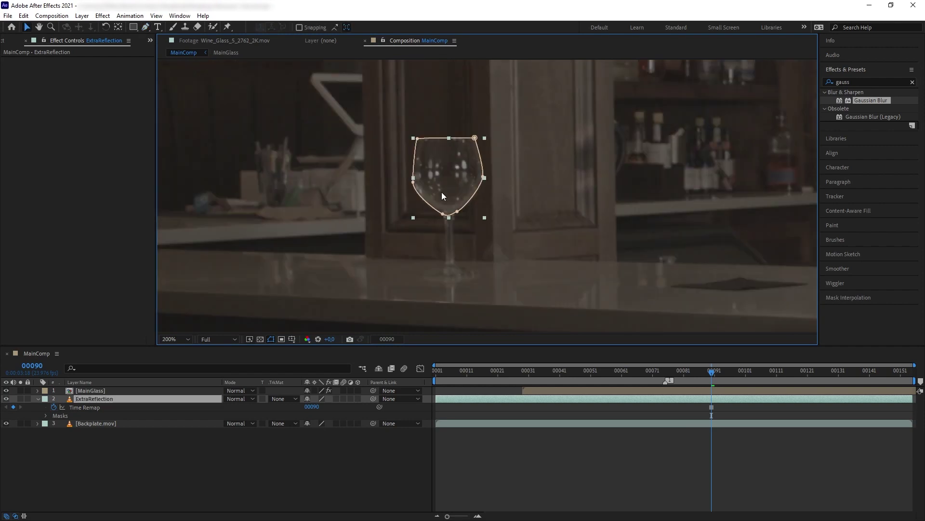
{"action": "left_click_drag", "start_coordinate": [447, 171], "coordinate": [629, 163]}
{"action": "left_click_drag", "start_coordinate": [85, 397], "coordinate": [100, 389]}
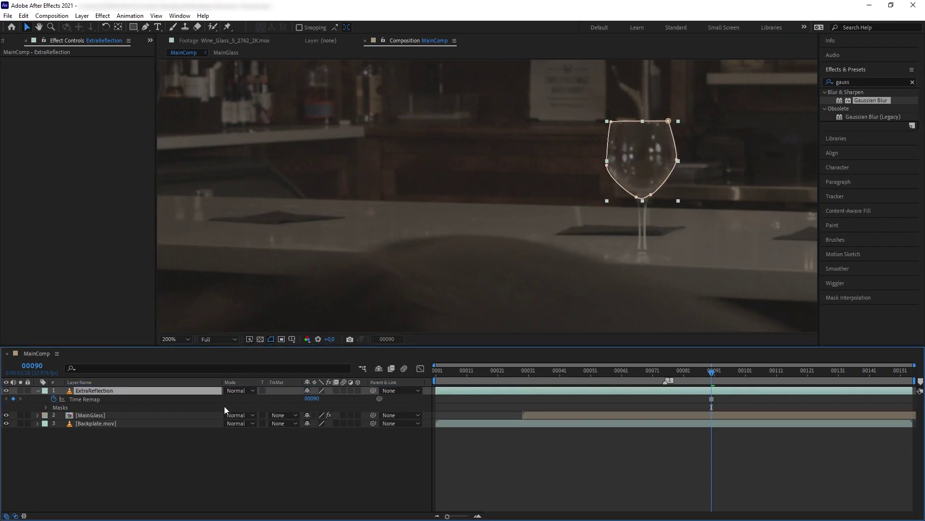
Set ExtraReflection's blend mode to Lighten and compare the composited glass with the reflection off and on.
{"action": "left_click", "coordinate": [243, 392]}
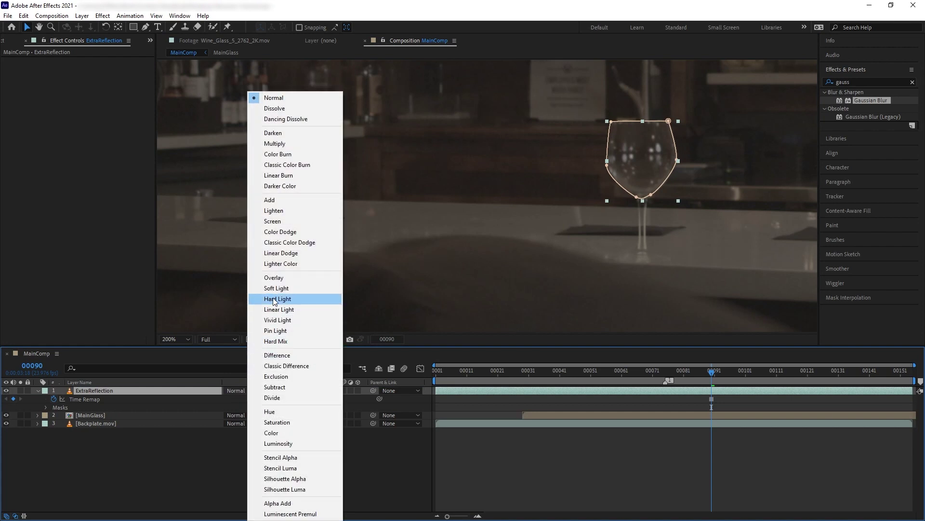
{"action": "left_click", "coordinate": [302, 210]}
{"action": "scroll", "coordinate": [514, 196], "scroll_direction": "up", "scroll_amount": 2}
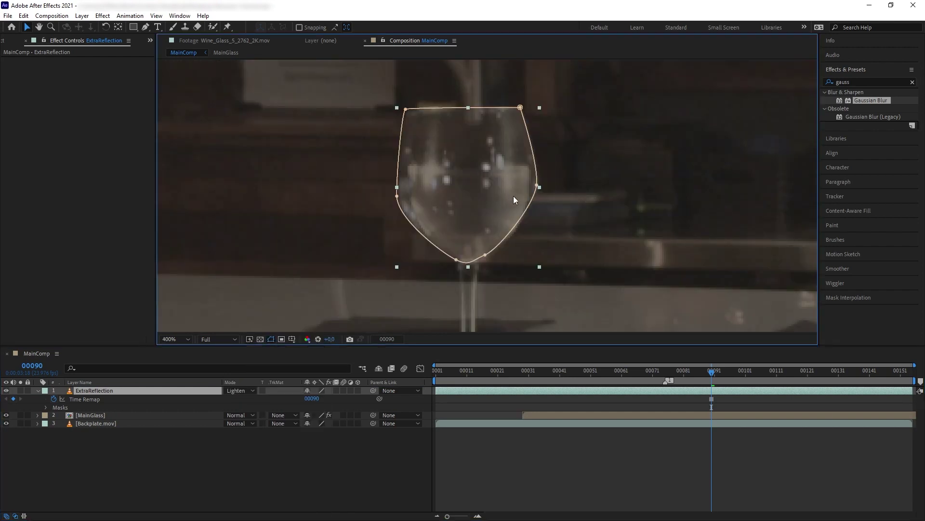
{"action": "left_click", "coordinate": [6, 391]}
{"action": "left_click", "coordinate": [7, 391]}
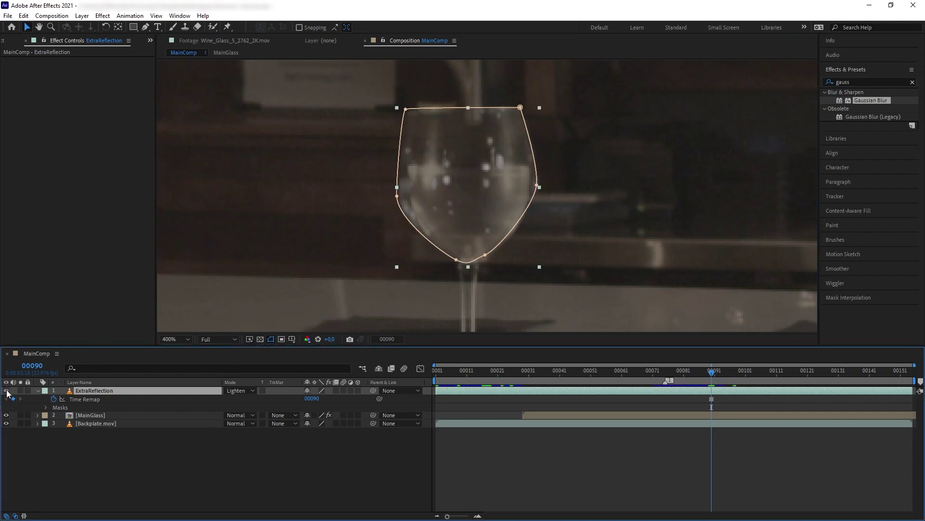
{"action": "left_click", "coordinate": [6, 391]}
{"action": "left_click", "coordinate": [6, 390]}
Move ExtraReflection's anchor point to the centre of its masked bowl.
{"action": "key", "text": "s"}
{"action": "key", "text": "comma"}
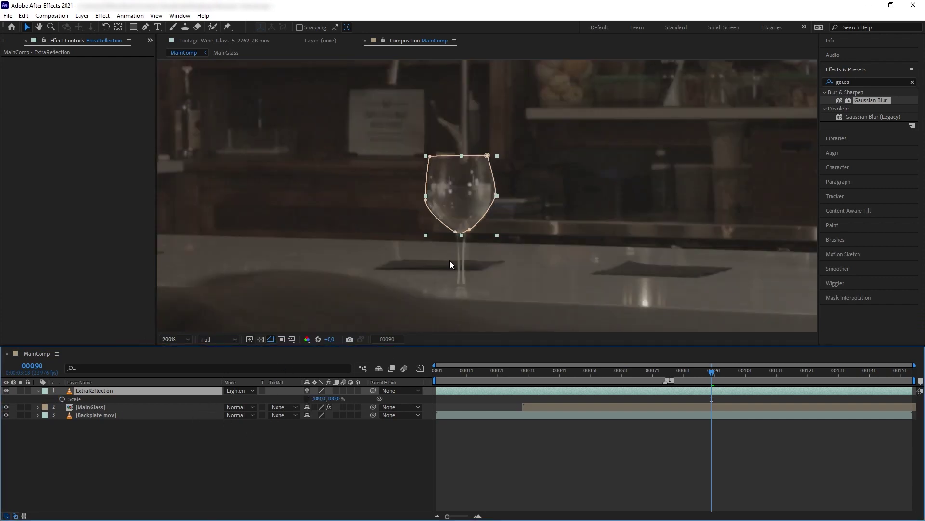
{"action": "scroll", "coordinate": [458, 281], "scroll_direction": "down", "scroll_amount": 2}
{"action": "scroll", "coordinate": [459, 282], "scroll_direction": "up", "scroll_amount": 1}
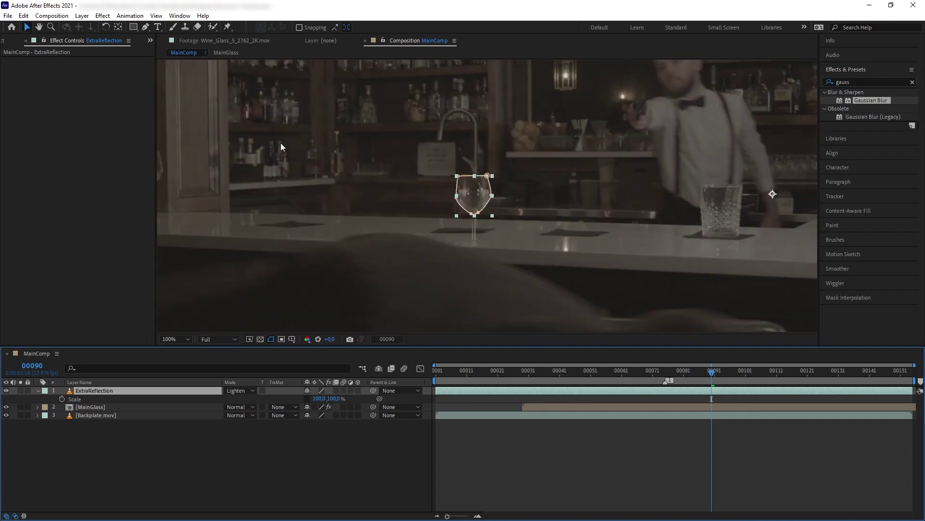
{"action": "left_click", "coordinate": [119, 30]}
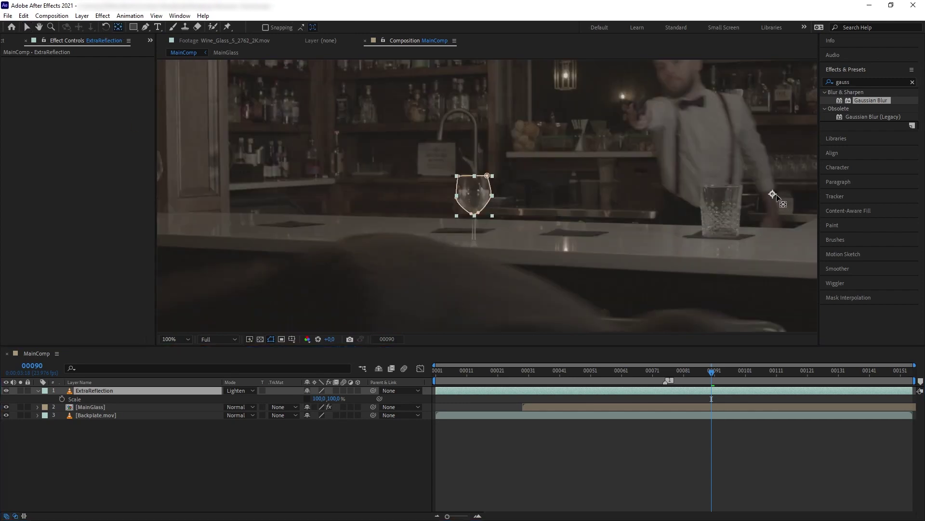
{"action": "left_click_drag", "start_coordinate": [773, 193], "coordinate": [769, 193]}
{"action": "left_click_drag", "start_coordinate": [507, 207], "coordinate": [474, 195]}
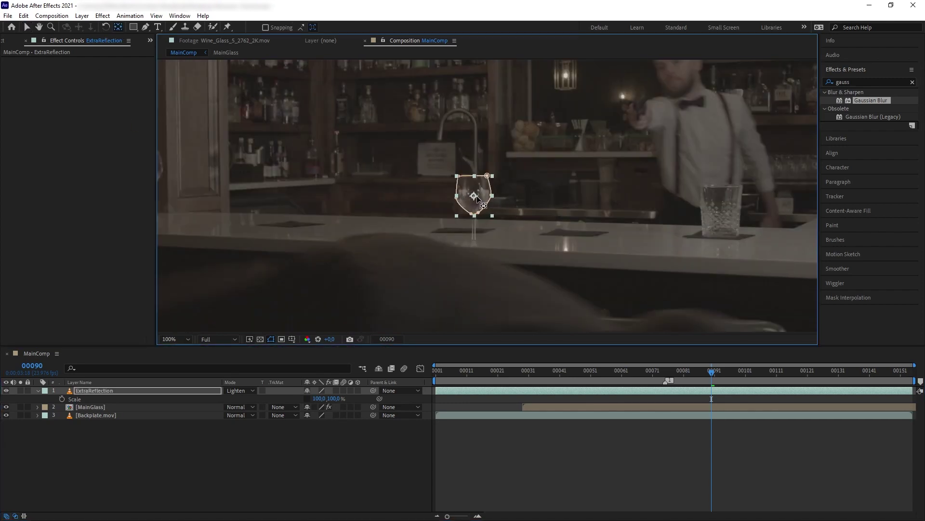
{"action": "scroll", "coordinate": [475, 196], "scroll_direction": "up", "scroll_amount": 2}
Set ExtraReflection's horizontal scale to 89% and align it with the bowl of the composited glass.
{"action": "left_click", "coordinate": [214, 393]}
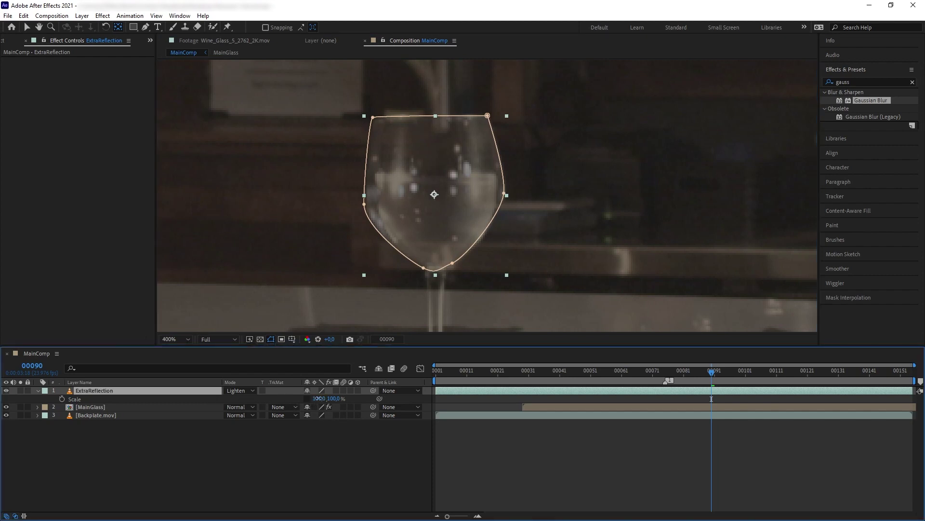
{"action": "left_click_drag", "start_coordinate": [319, 398], "coordinate": [307, 390]}
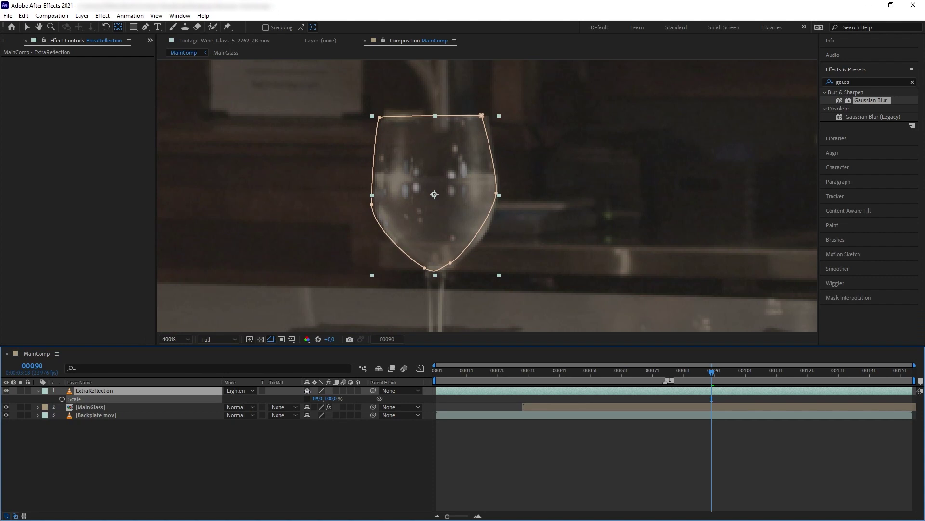
{"action": "left_click_drag", "start_coordinate": [500, 194], "coordinate": [495, 195]}
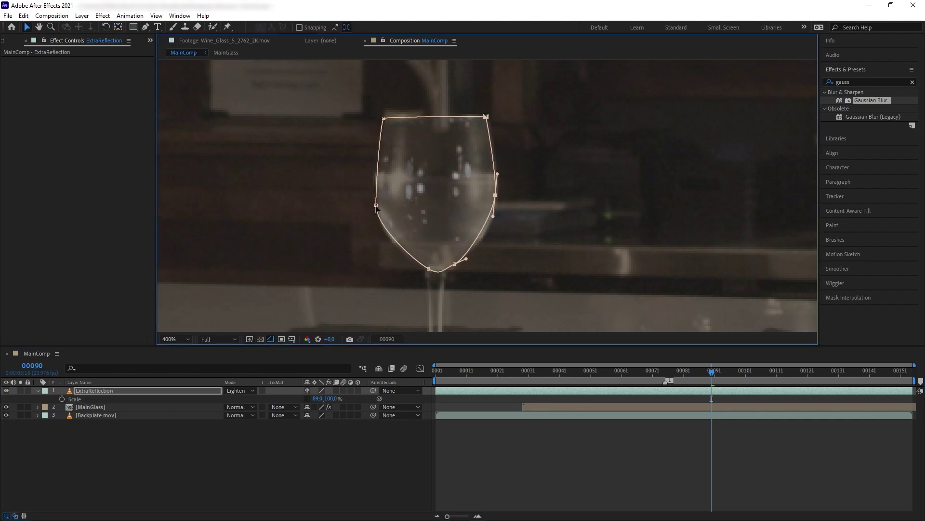
{"action": "left_click_drag", "start_coordinate": [377, 207], "coordinate": [378, 203]}
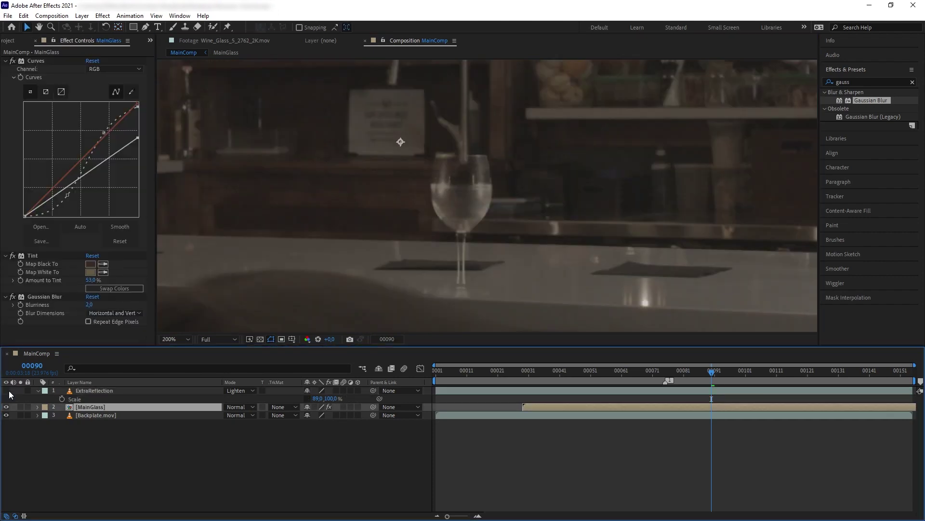
{"action": "left_click", "coordinate": [7, 391]}
{"action": "scroll", "coordinate": [395, 224], "scroll_direction": "down", "scroll_amount": 2}
{"action": "scroll", "coordinate": [395, 224], "scroll_direction": "down", "scroll_amount": 1}
{"action": "scroll", "coordinate": [455, 217], "scroll_direction": "up", "scroll_amount": 1}
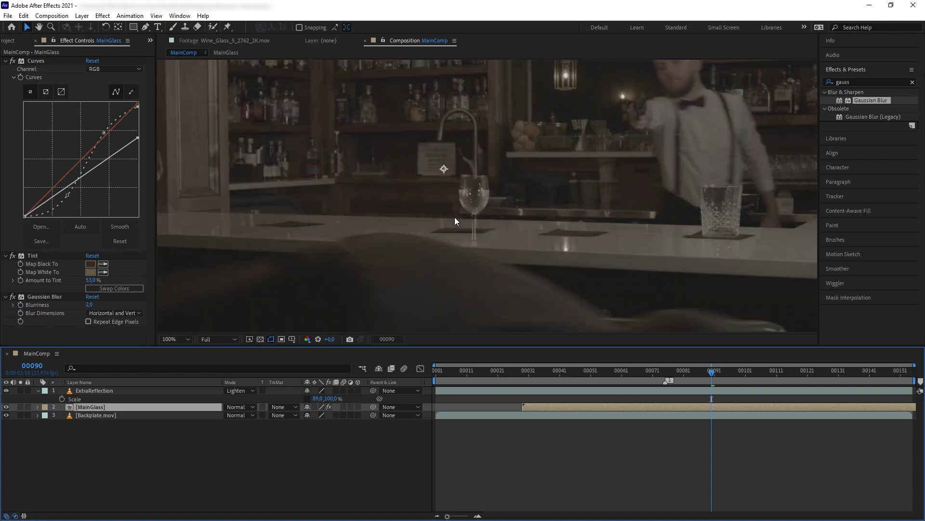
Slide MainGlass earlier so the glass shatters at the marker, and trim ExtraReflection's end at frame 75.
{"action": "left_click_drag", "start_coordinate": [696, 406], "coordinate": [609, 409]}
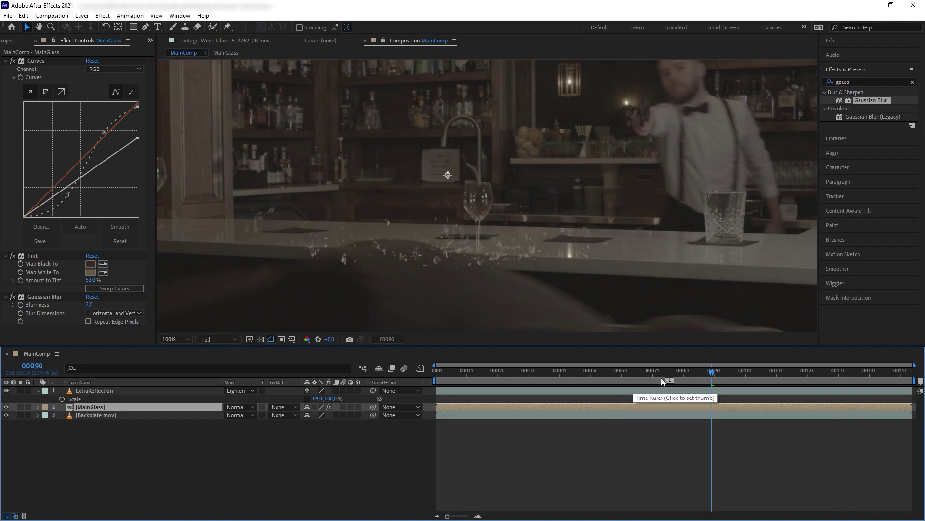
{"action": "mouse_move", "coordinate": [663, 371]}
{"action": "left_mouse_down"}
{"action": "mouse_move", "coordinate": [704, 377]}
{"action": "mouse_move", "coordinate": [665, 377]}
{"action": "left_mouse_up"}
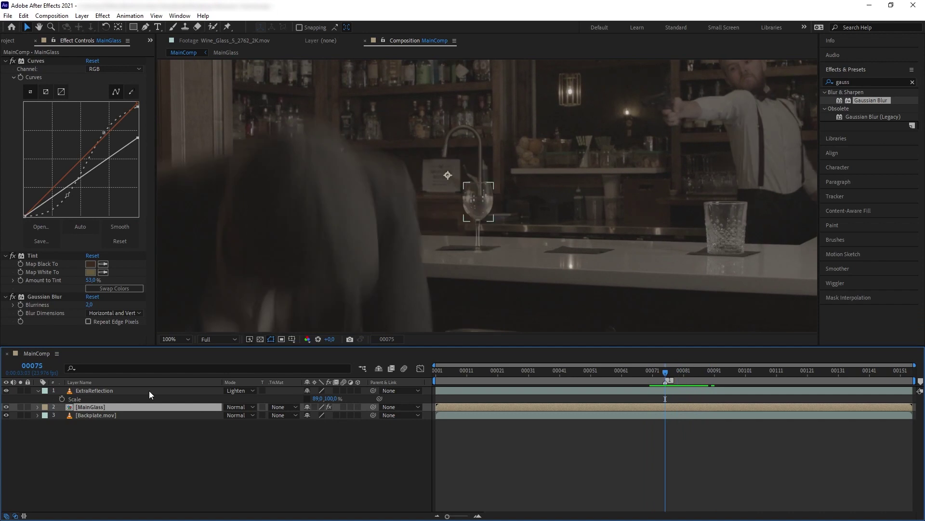
{"action": "left_click", "coordinate": [149, 391]}
{"action": "key", "text": "period"}
{"action": "left_click", "coordinate": [394, 262]}
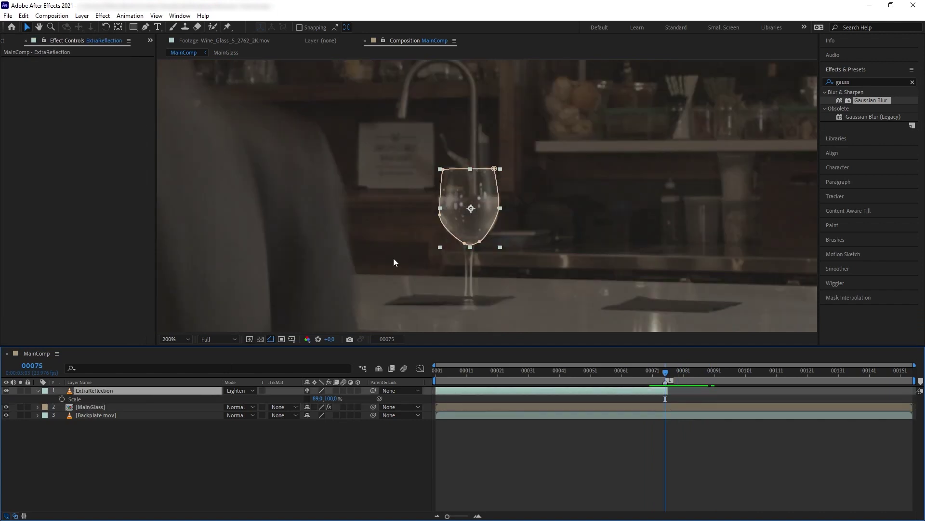
{"action": "key", "text": "comma"}
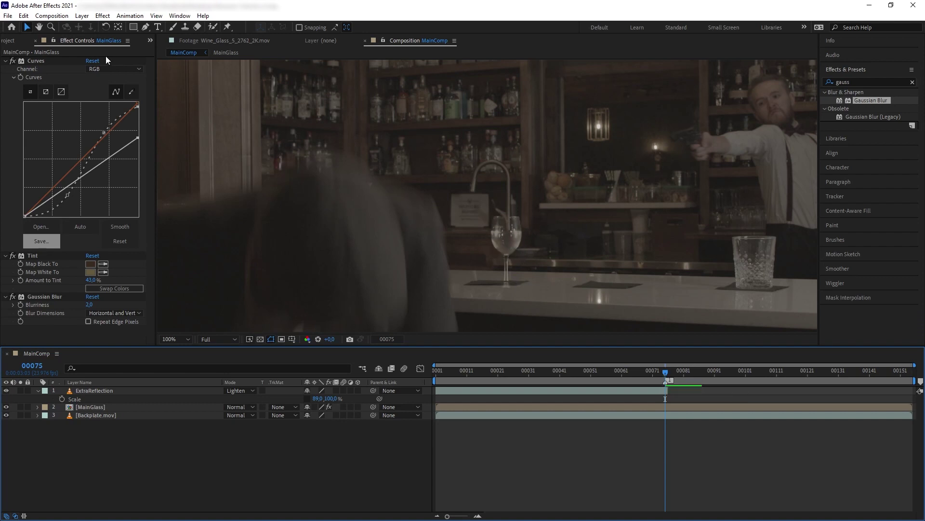
Add Small_Water_Hit_3_0971_2K.mov as MainComp's top layer and slide it to start shortly before frame 75.
{"action": "left_click", "coordinate": [12, 40]}
{"action": "left_click", "coordinate": [63, 229]}
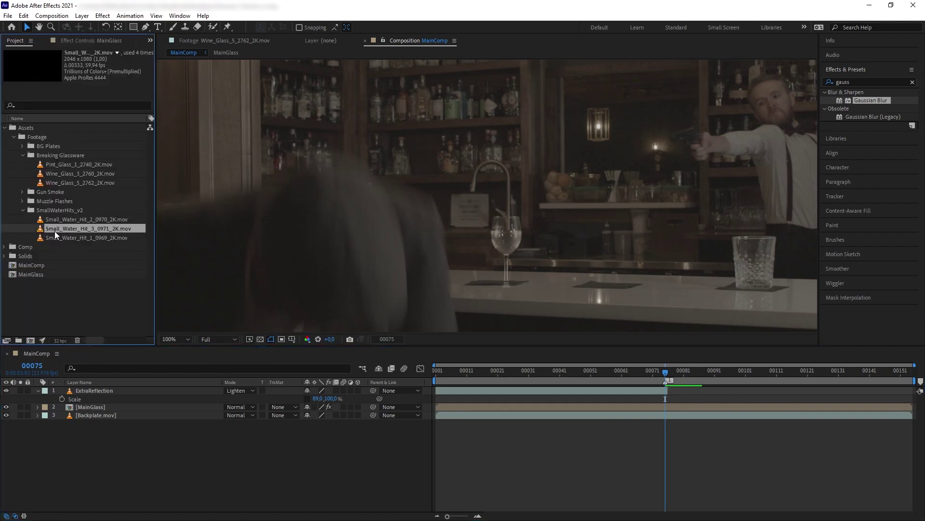
{"action": "left_click_drag", "start_coordinate": [54, 231], "coordinate": [518, 210]}
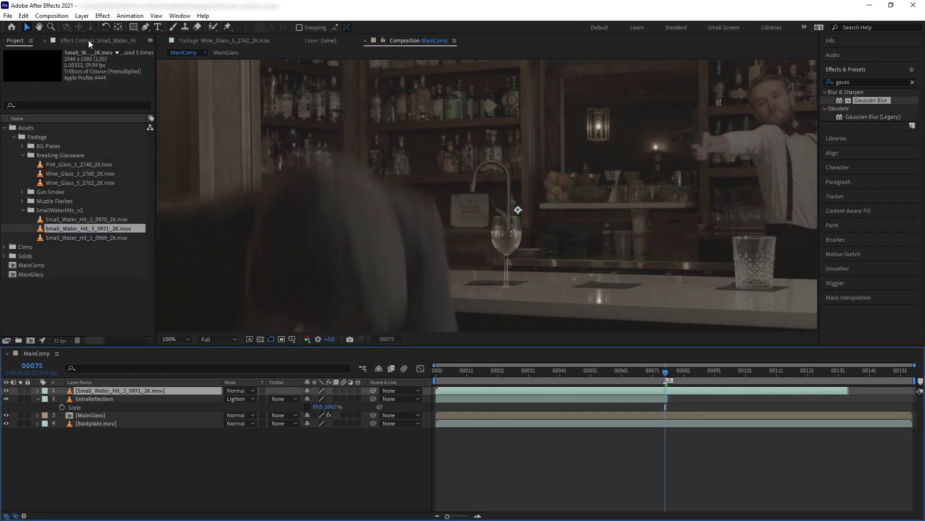
{"action": "left_click", "coordinate": [88, 39]}
{"action": "scroll", "coordinate": [317, 273], "scroll_direction": "down", "scroll_amount": 2}
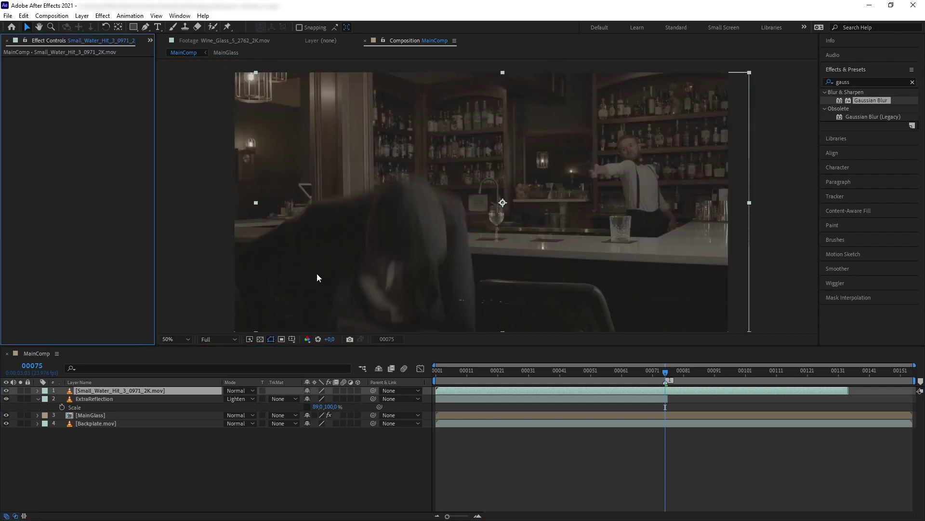
{"action": "left_click_drag", "start_coordinate": [511, 390], "coordinate": [651, 392]}
{"action": "scroll", "coordinate": [539, 254], "scroll_direction": "up", "scroll_amount": 2}
Move the water splash layer's anchor point to the base of the splash.
{"action": "left_click", "coordinate": [119, 27]}
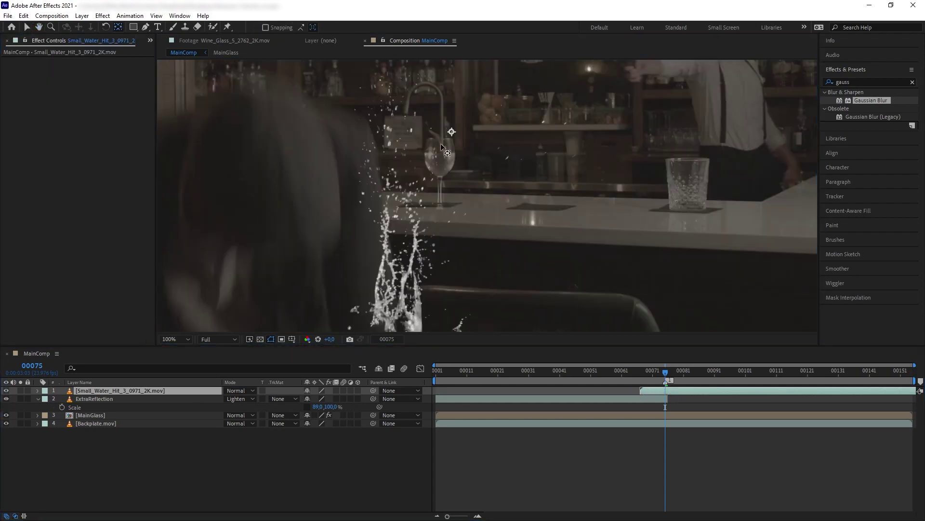
{"action": "left_click_drag", "start_coordinate": [452, 132], "coordinate": [416, 256]}
Scale down the water splash, rotated by 17°, and position it inside the bowl of the wine glass.
{"action": "key", "text": "r"}
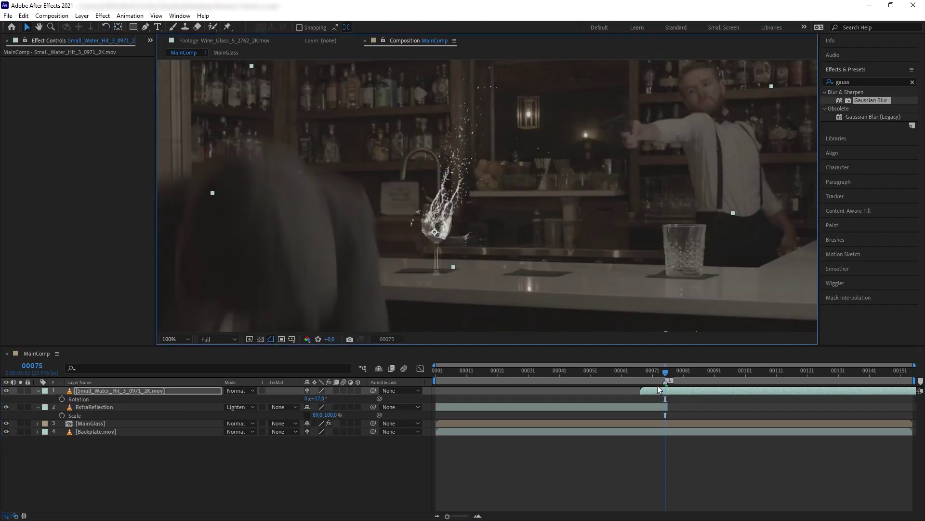
{"action": "scroll", "coordinate": [422, 262], "scroll_direction": "up", "scroll_amount": 1}
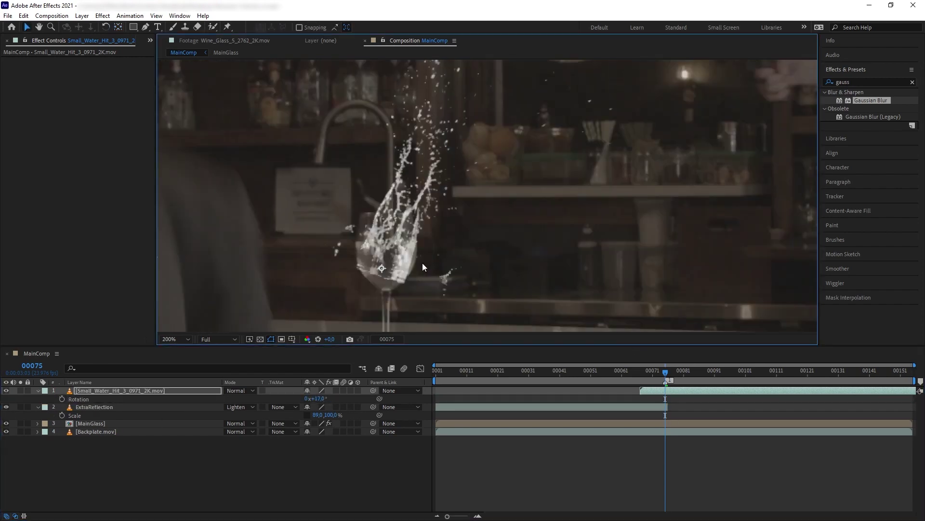
{"action": "left_click_drag", "start_coordinate": [422, 262], "coordinate": [484, 230]}
{"action": "mouse_move", "coordinate": [666, 370]}
{"action": "left_mouse_down"}
{"action": "mouse_move", "coordinate": [674, 360]}
{"action": "mouse_move", "coordinate": [665, 365]}
{"action": "left_mouse_up"}
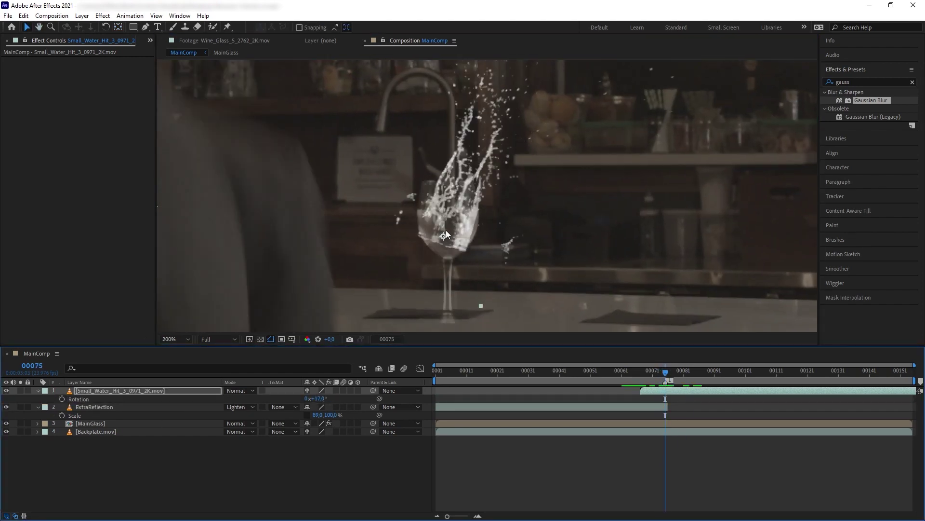
{"action": "scroll", "coordinate": [457, 199], "scroll_direction": "down", "scroll_amount": 1}
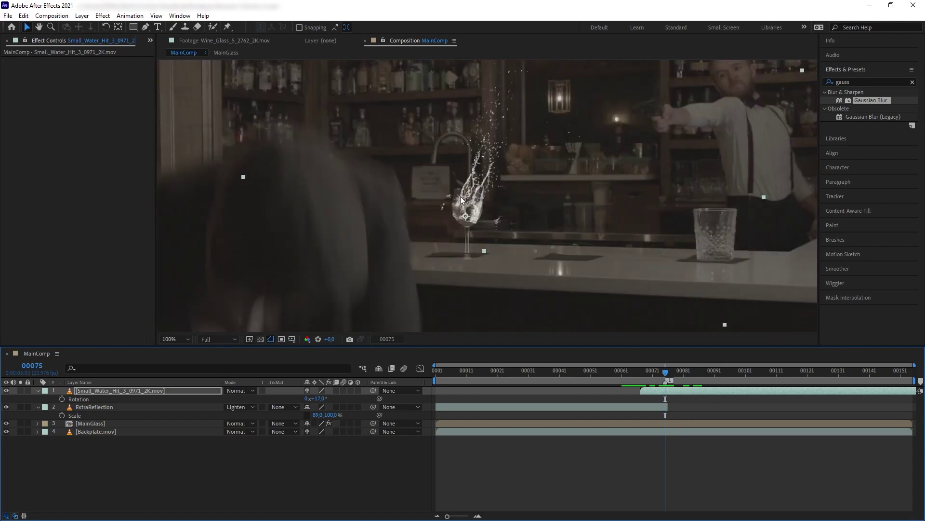
{"action": "scroll", "coordinate": [446, 207], "scroll_direction": "up", "scroll_amount": 1}
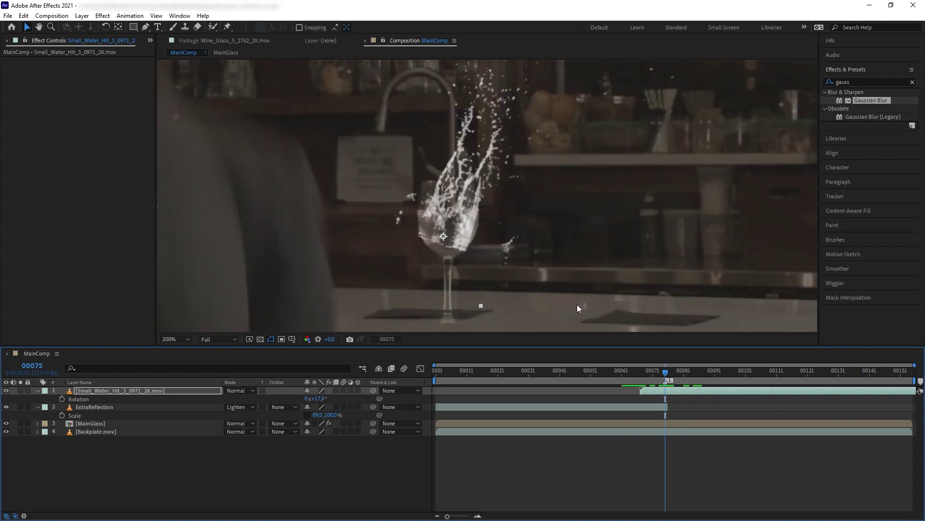
Time-stretch the water splash layer with a stretch factor of 50.
{"action": "right_click", "coordinate": [659, 388]}
{"action": "mouse_move", "coordinate": [723, 165]}
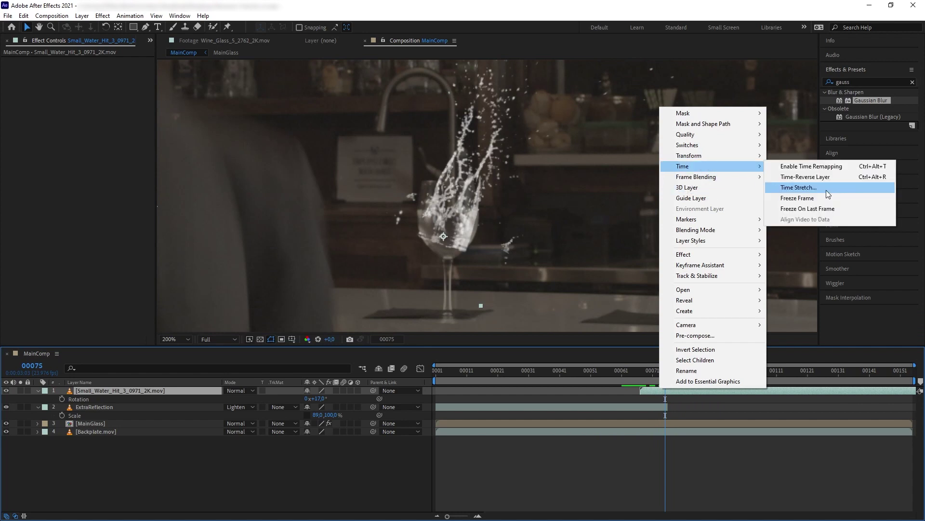
{"action": "left_click", "coordinate": [820, 190]}
{"action": "type", "text": "50"}
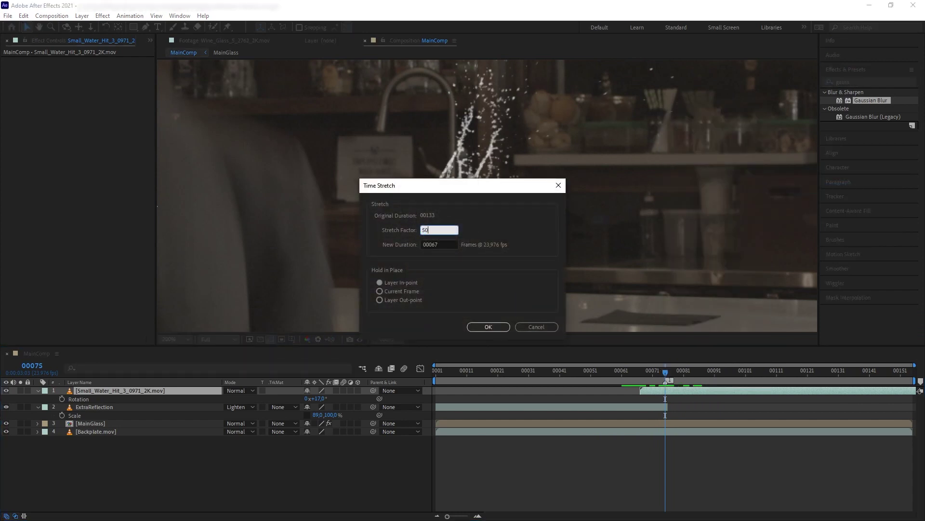
{"action": "key", "text": "Return"}
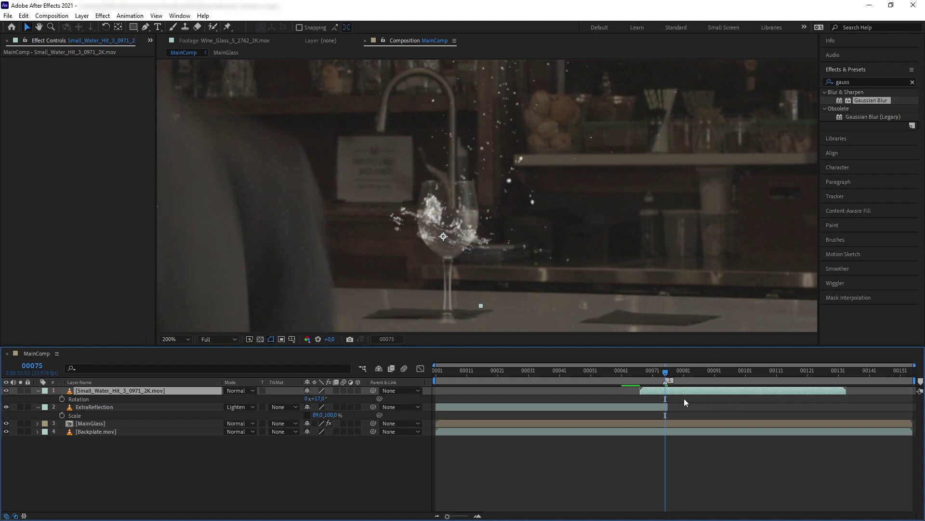
Slide the water splash layer to start at frame 75 and check its timing against the shattering glass.
{"action": "mouse_move", "coordinate": [657, 390]}
{"action": "left_mouse_down"}
{"action": "mouse_move", "coordinate": [680, 388]}
{"action": "mouse_move", "coordinate": [672, 389]}
{"action": "left_mouse_up"}
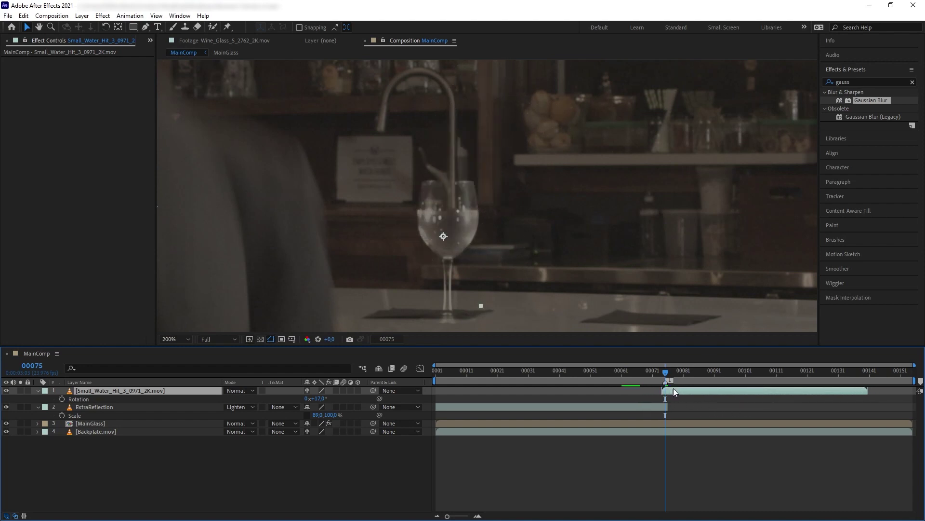
{"action": "mouse_move", "coordinate": [676, 391]}
{"action": "left_mouse_down"}
{"action": "mouse_move", "coordinate": [664, 372]}
{"action": "mouse_move", "coordinate": [677, 378]}
{"action": "left_mouse_up"}
{"action": "mouse_move", "coordinate": [690, 379]}
{"action": "left_mouse_down"}
{"action": "mouse_move", "coordinate": [706, 383]}
{"action": "mouse_move", "coordinate": [687, 382]}
{"action": "left_mouse_up"}
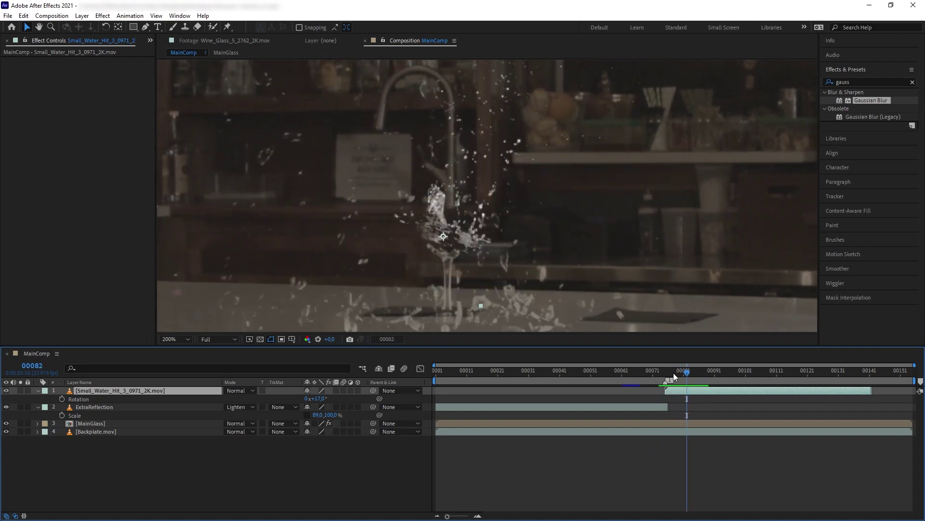
{"action": "left_click_drag", "start_coordinate": [689, 376], "coordinate": [699, 376]}
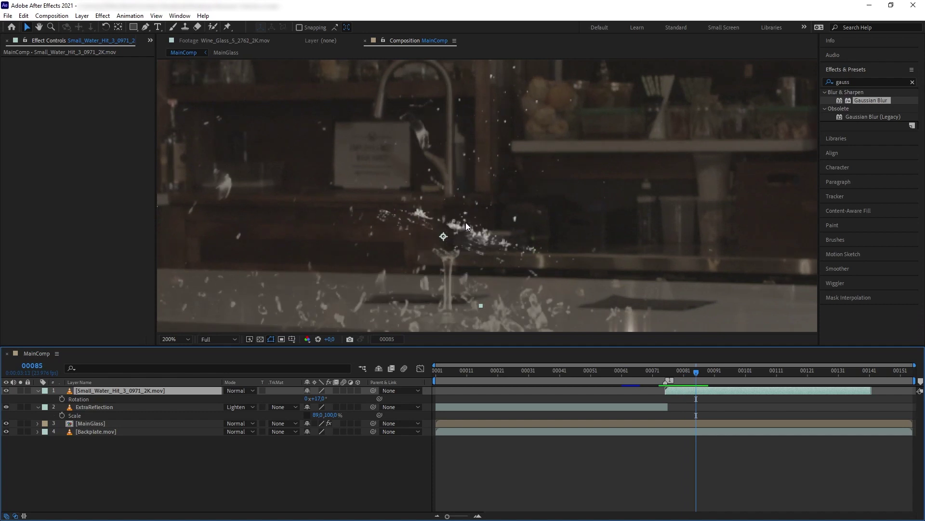
At frame 79, draw a closed Pen mask on the splash layer around the lower part of the splash, below the rising water.
{"action": "left_click", "coordinate": [677, 372]}
{"action": "left_click_drag", "start_coordinate": [473, 143], "coordinate": [466, 160]}
{"action": "key", "text": "g"}
{"action": "mouse_move", "coordinate": [562, 278]}
{"action": "left_mouse_down"}
{"action": "mouse_move", "coordinate": [492, 252]}
{"action": "mouse_move", "coordinate": [437, 251]}
{"action": "left_mouse_up"}
{"action": "left_click_drag", "start_coordinate": [414, 231], "coordinate": [405, 221]}
{"action": "left_click_drag", "start_coordinate": [361, 163], "coordinate": [352, 154]}
{"action": "left_click", "coordinate": [269, 194]}
{"action": "left_click", "coordinate": [262, 279]}
{"action": "left_click", "coordinate": [511, 324]}
{"action": "left_click", "coordinate": [575, 299]}
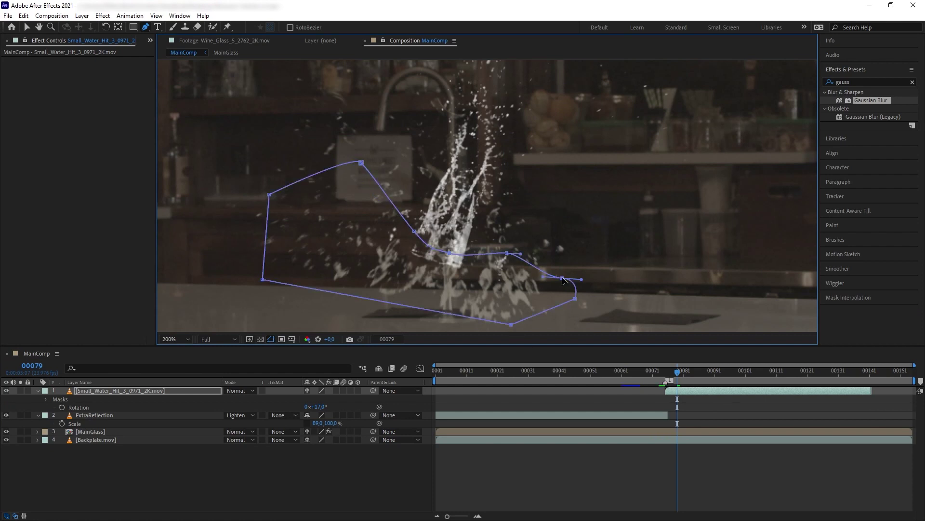
{"action": "left_click", "coordinate": [582, 279]}
Set the water splash mask to Subtract and feather it by 2 pixels.
{"action": "left_click", "coordinate": [322, 399]}
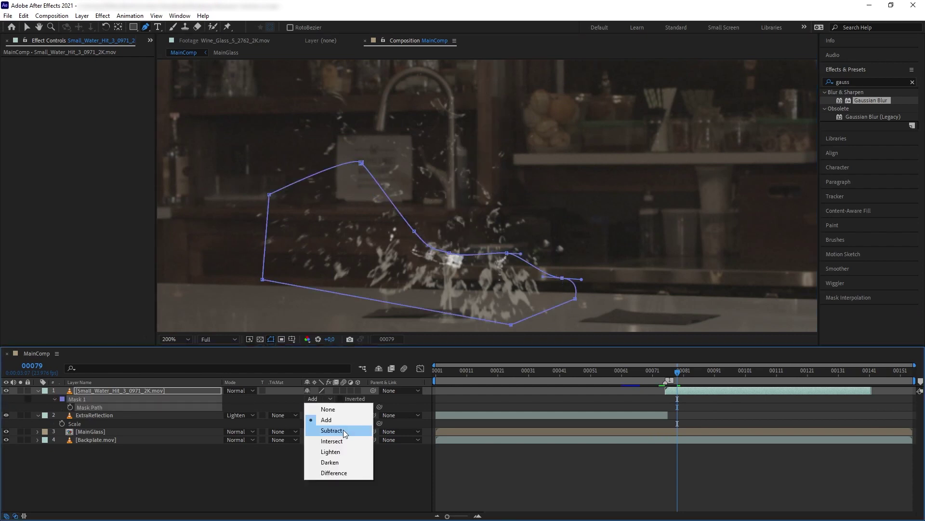
{"action": "left_click", "coordinate": [343, 429]}
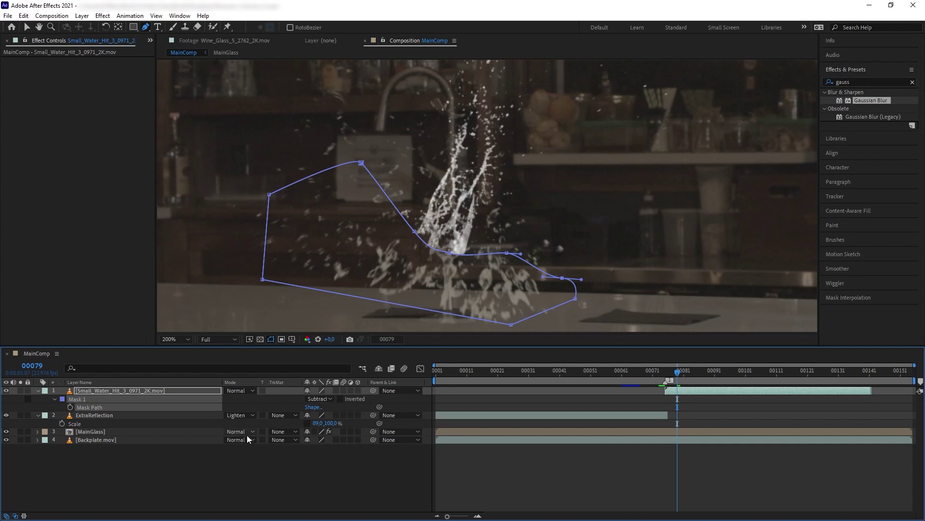
{"action": "key", "text": "f"}
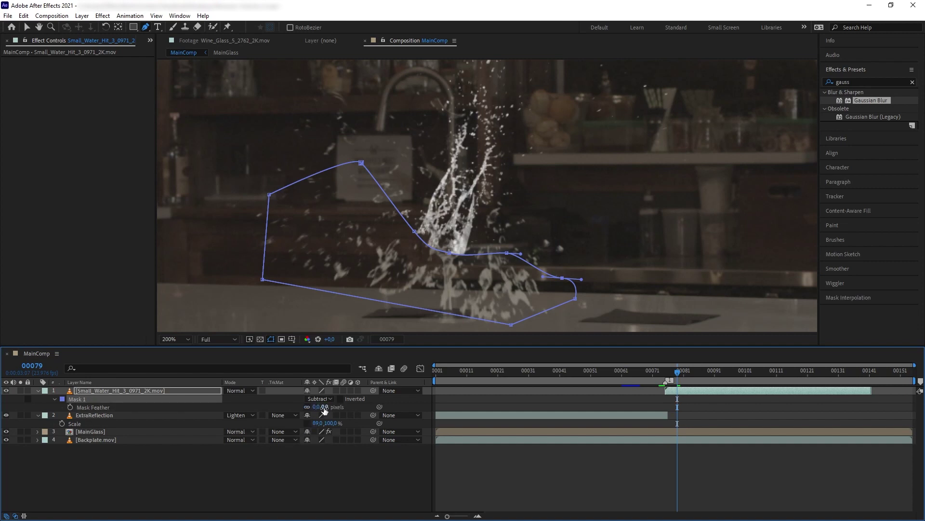
{"action": "type", "text": "2"}
Reshape the splash mask's upper edge along the base of the rising water, and keyframe its Mask Path at about frames 86 and 90.
{"action": "left_click_drag", "start_coordinate": [686, 374], "coordinate": [699, 377]}
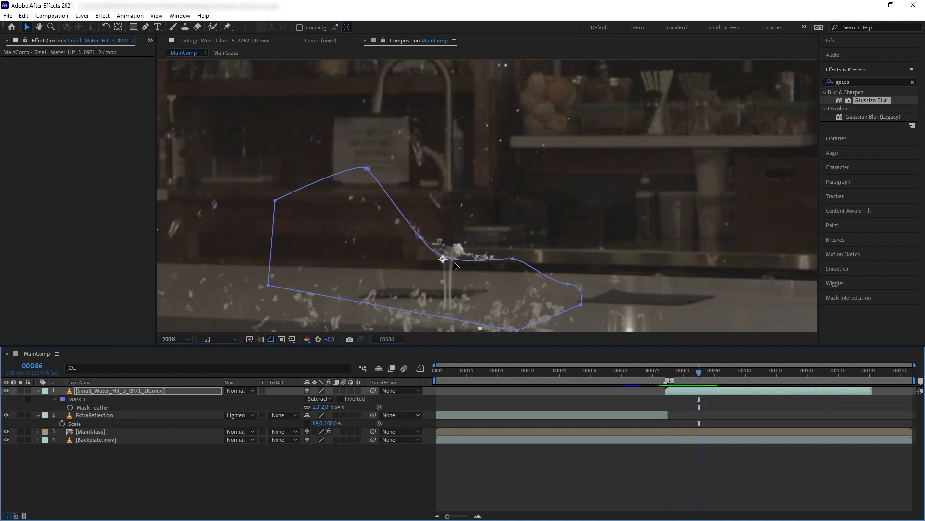
{"action": "left_click_drag", "start_coordinate": [455, 258], "coordinate": [459, 239]}
{"action": "mouse_move", "coordinate": [673, 372]}
{"action": "left_mouse_down"}
{"action": "mouse_move", "coordinate": [665, 376]}
{"action": "mouse_move", "coordinate": [678, 376]}
{"action": "left_mouse_up"}
{"action": "left_click_drag", "start_coordinate": [460, 241], "coordinate": [510, 255]}
{"action": "left_click_drag", "start_coordinate": [423, 220], "coordinate": [426, 217]}
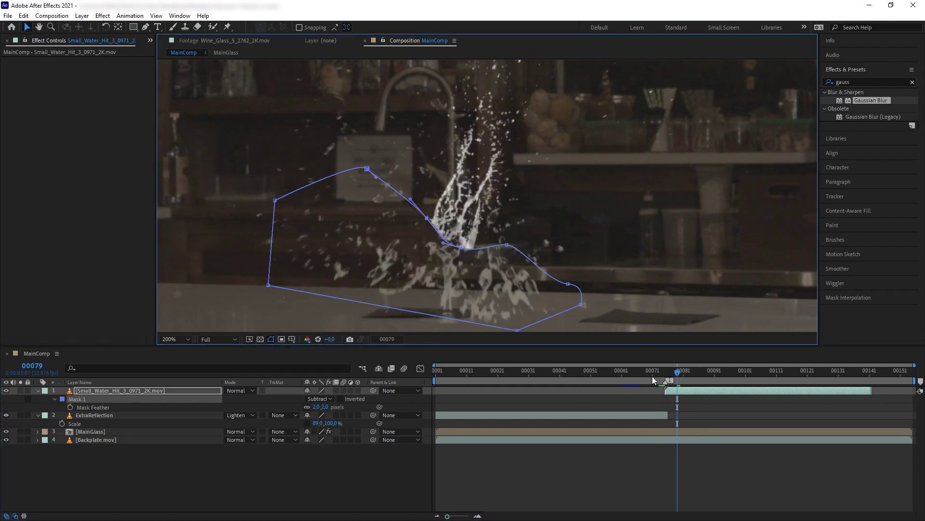
{"action": "left_click_drag", "start_coordinate": [666, 374], "coordinate": [668, 372]}
{"action": "left_click_drag", "start_coordinate": [671, 375], "coordinate": [705, 372]}
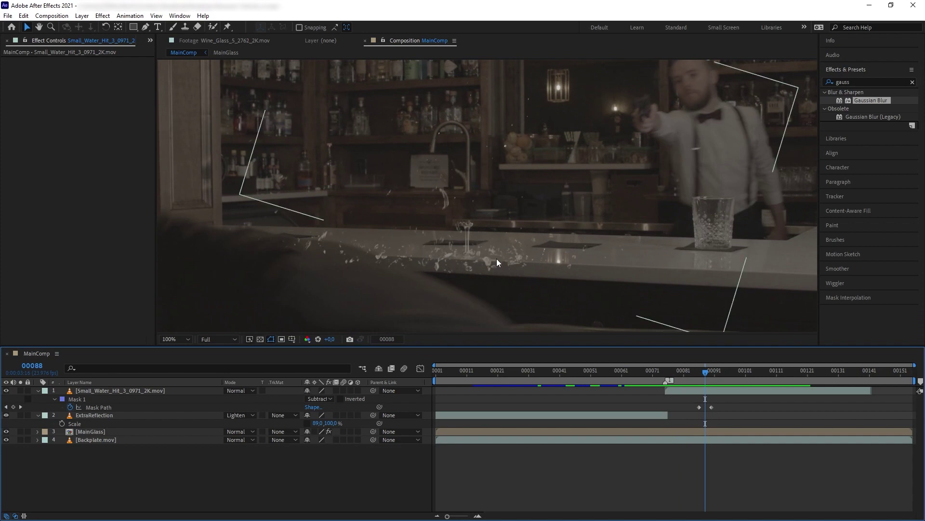
Rename the Small_Water_Hit_3_0971_2K.mov layer as WaterSplash.
{"action": "left_click_drag", "start_coordinate": [705, 372], "coordinate": [668, 377]}
{"action": "right_click", "coordinate": [122, 392]}
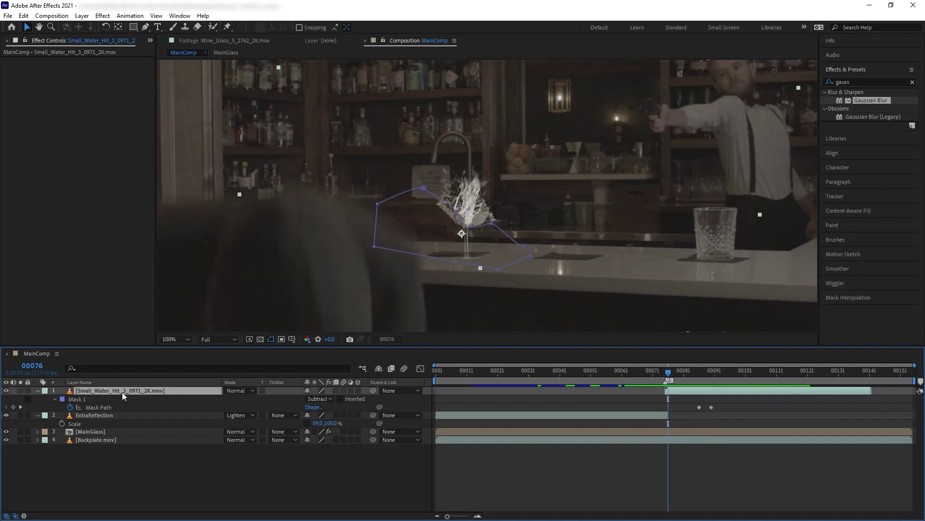
{"action": "left_click", "coordinate": [149, 374]}
{"action": "type", "text": "WaterSplash"}
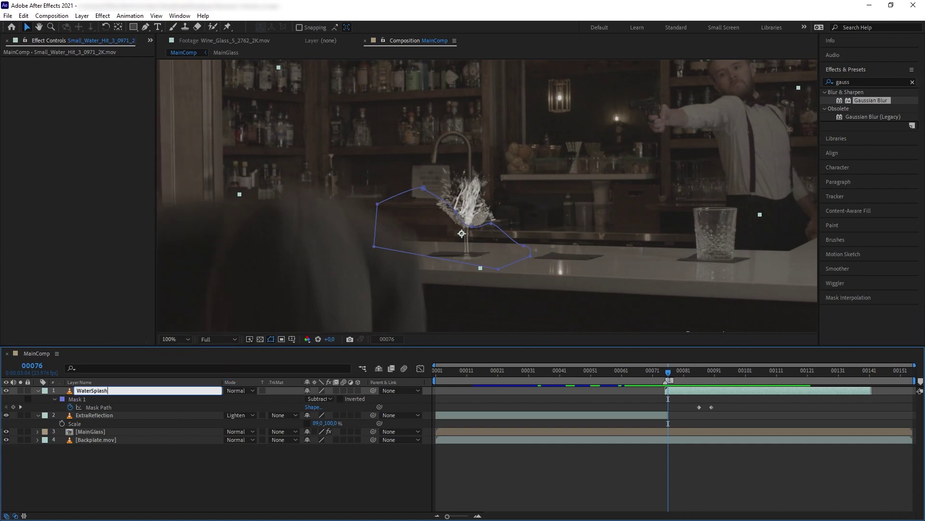
{"action": "key", "text": "Return"}
Duplicate the WaterSplash layer, move the copy directly beneath the original and rename it WaterGround.
{"action": "key", "text": "ctrl+d"}
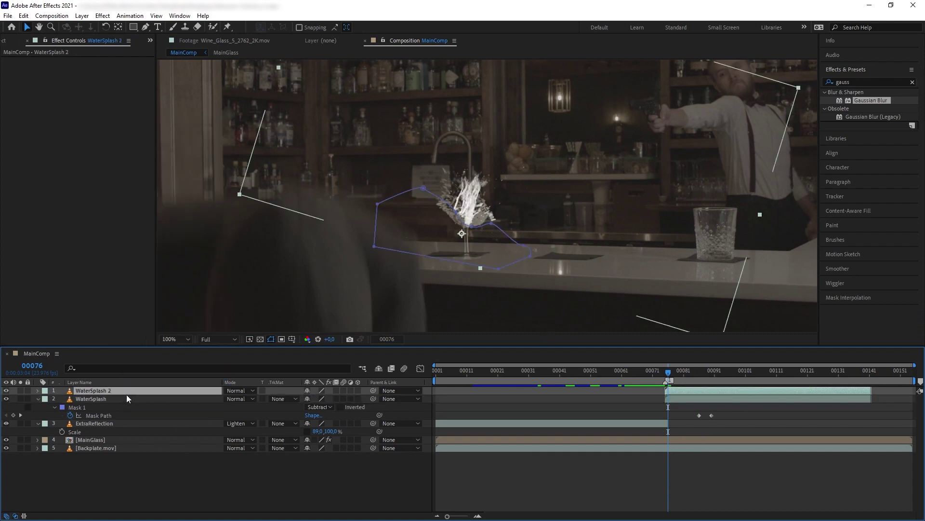
{"action": "left_click_drag", "start_coordinate": [121, 393], "coordinate": [129, 410]}
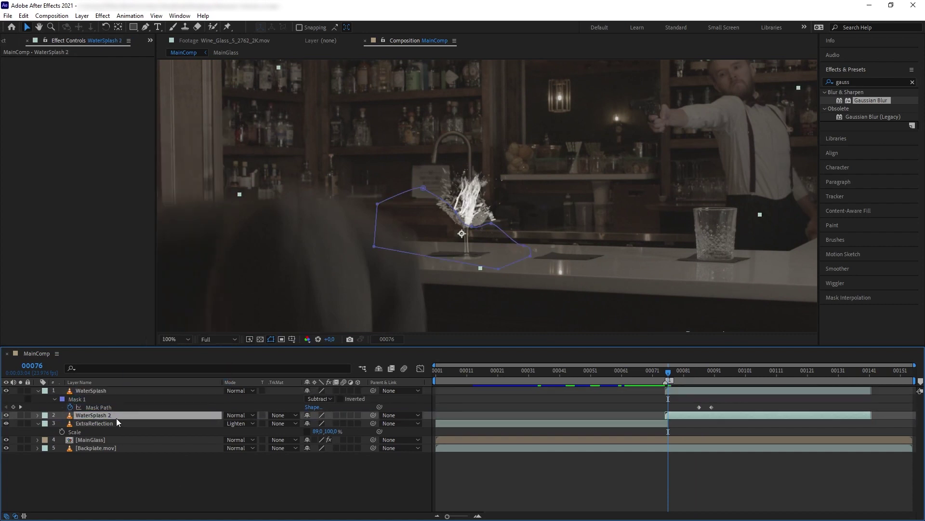
{"action": "right_click", "coordinate": [111, 413]}
{"action": "left_click", "coordinate": [135, 395]}
{"action": "type", "text": "WaterGround"}
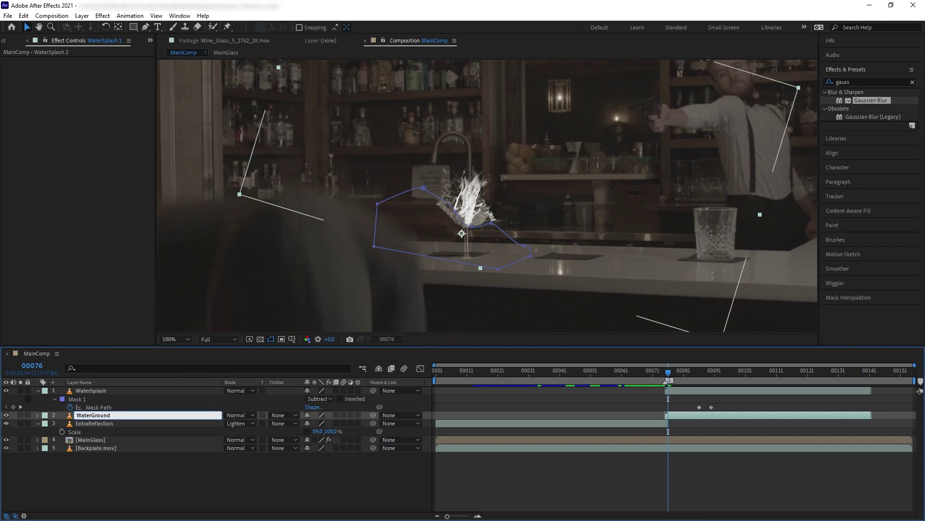
{"action": "left_click", "coordinate": [175, 475]}
Switch the WaterGround mask mode to Add and set the layer's rotation to 0°.
{"action": "left_click", "coordinate": [143, 415]}
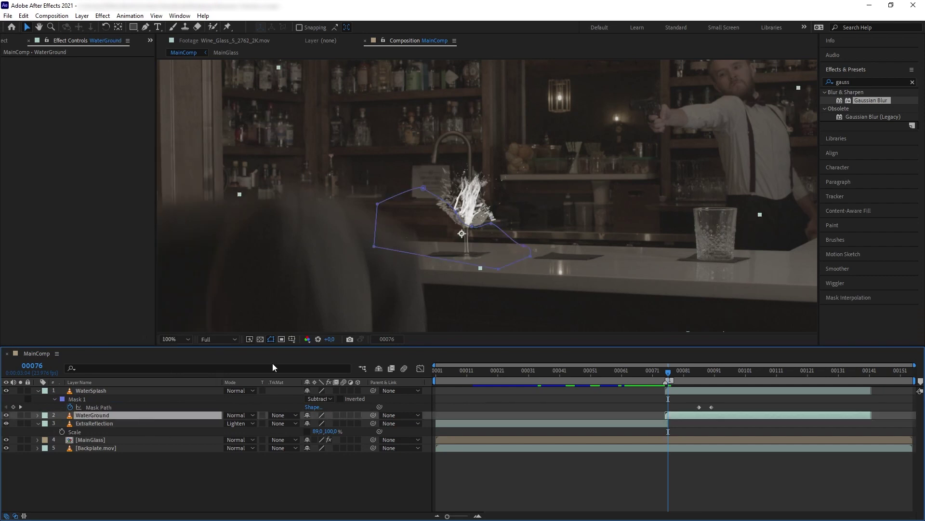
{"action": "key", "text": "m"}
{"action": "left_click", "coordinate": [318, 424]}
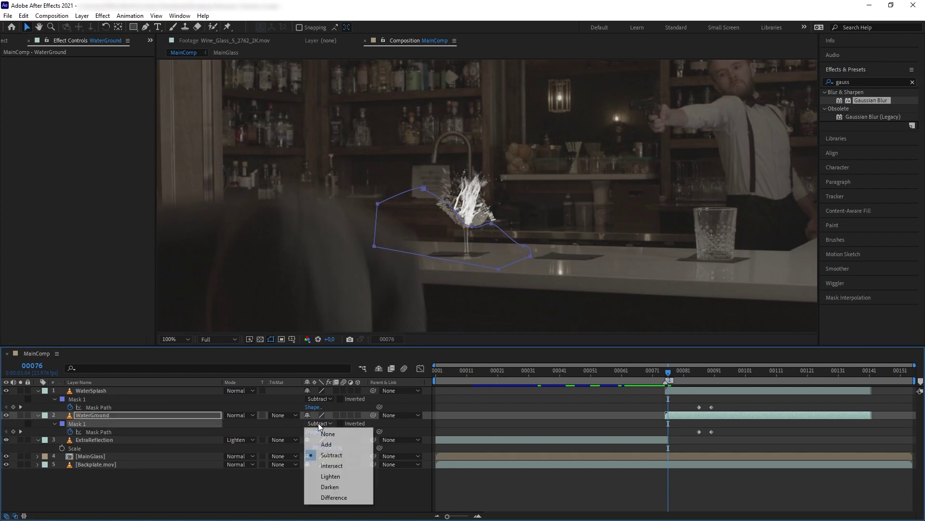
{"action": "left_click", "coordinate": [333, 445]}
{"action": "key", "text": "r"}
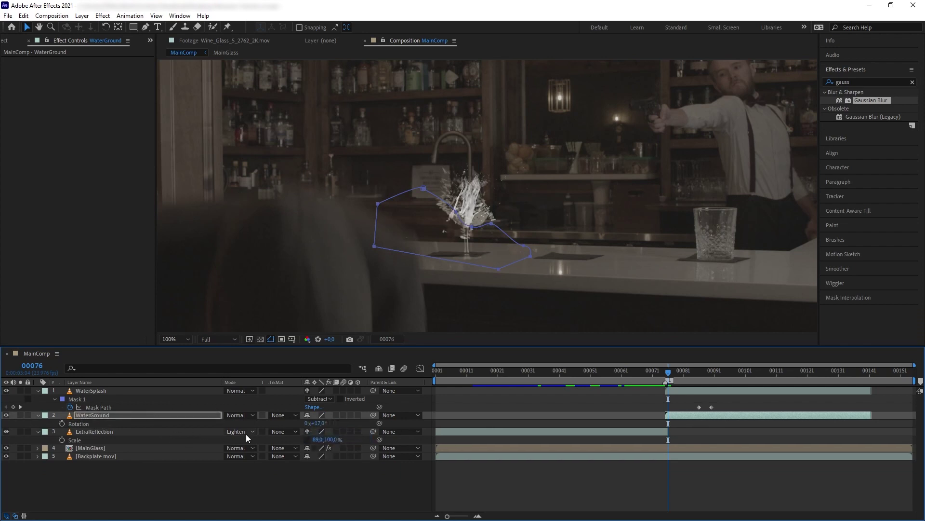
{"action": "left_click", "coordinate": [318, 423]}
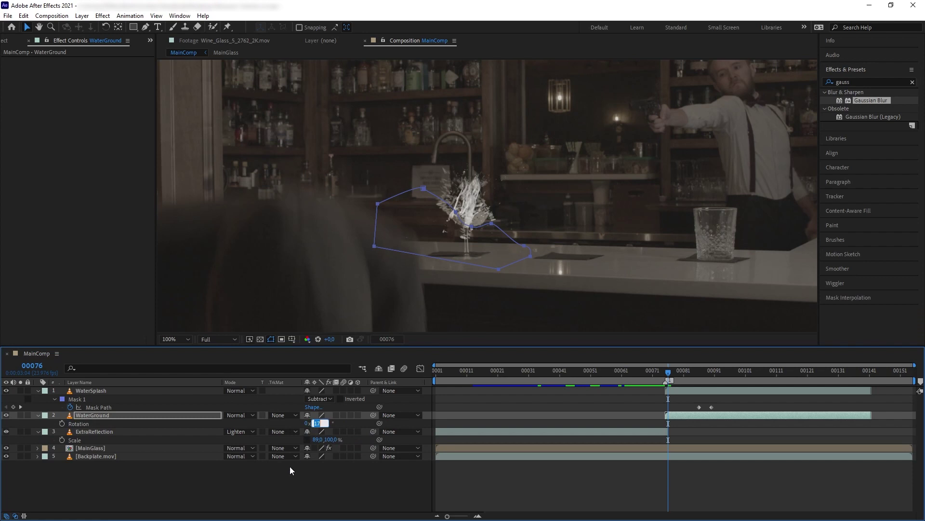
{"action": "left_click", "coordinate": [257, 492]}
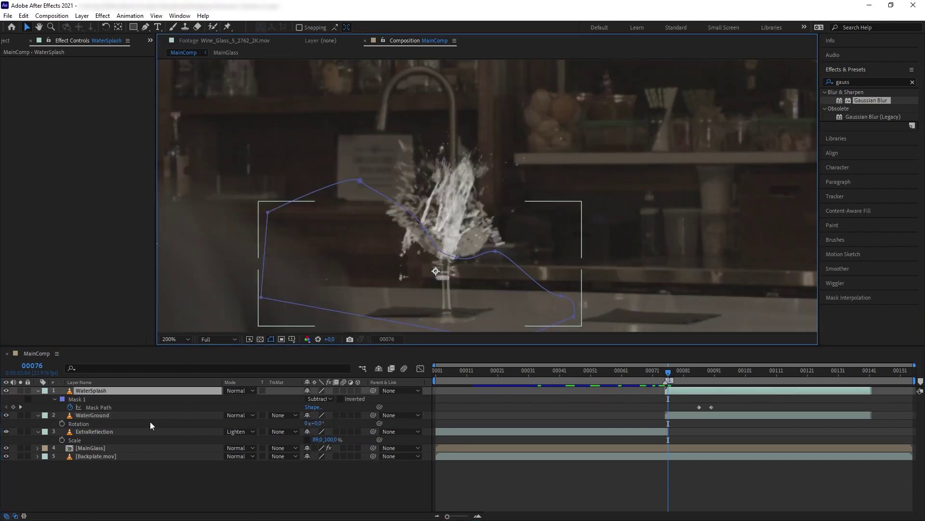
Scale down the WaterGround layer and position it on the counter around the foot of the glass.
{"action": "left_click", "coordinate": [141, 416]}
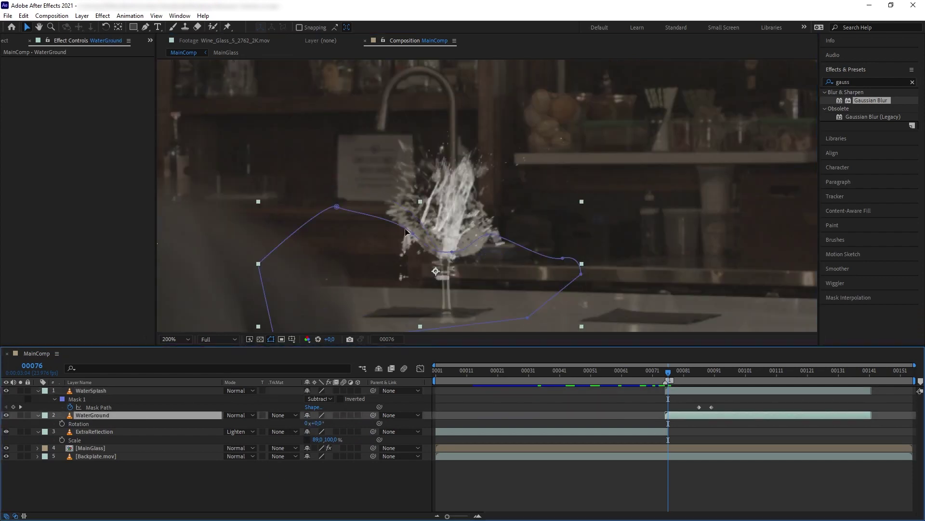
{"action": "mouse_move", "coordinate": [447, 278]}
{"action": "left_mouse_down"}
{"action": "mouse_move", "coordinate": [453, 317]}
{"action": "mouse_move", "coordinate": [457, 277]}
{"action": "left_mouse_up"}
{"action": "key", "text": "space"}
At frame 80, pull the upper edge of the WaterGround mask down to the counter-level water and play back the result.
{"action": "mouse_move", "coordinate": [674, 372]}
{"action": "left_mouse_down"}
{"action": "mouse_move", "coordinate": [721, 372]}
{"action": "mouse_move", "coordinate": [681, 375]}
{"action": "left_mouse_up"}
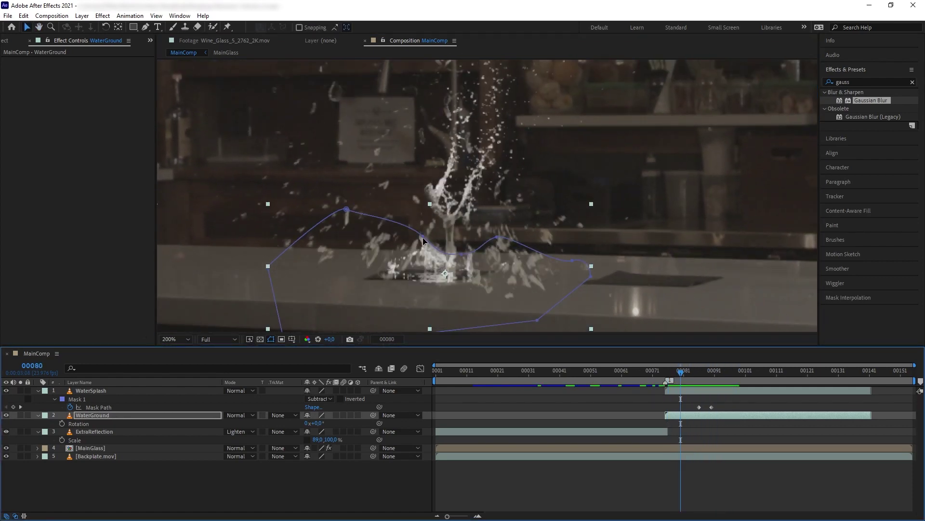
{"action": "left_click_drag", "start_coordinate": [423, 237], "coordinate": [470, 265]}
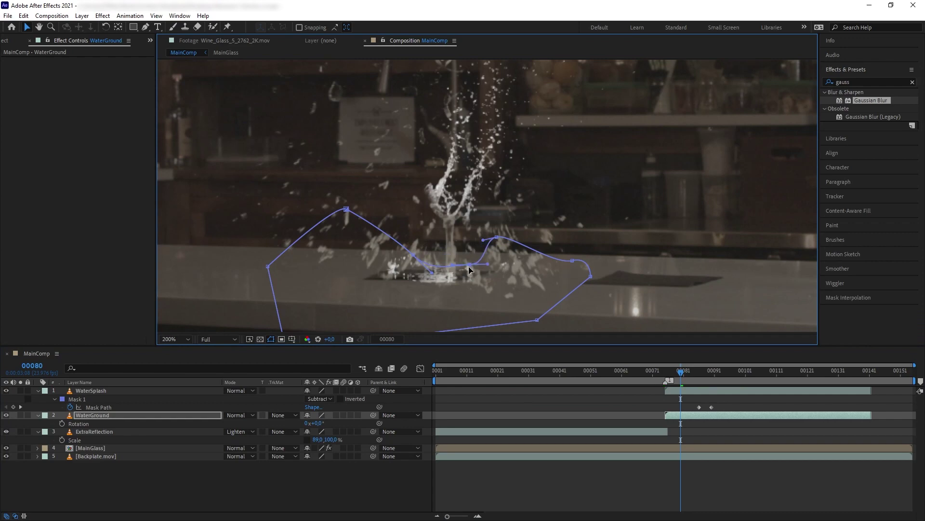
{"action": "key", "text": "space"}
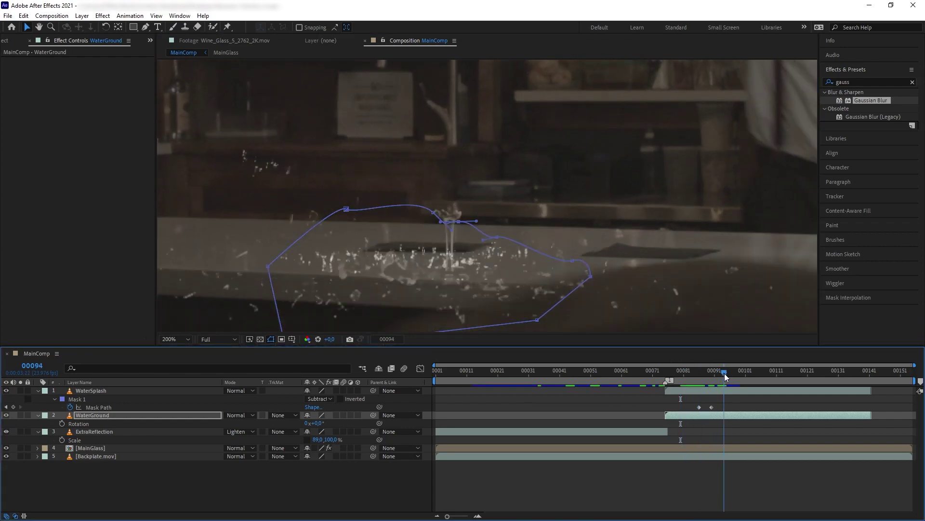
Slide the WaterGround layer to start at frame 80 and scale it to 43%.
{"action": "left_click", "coordinate": [688, 418]}
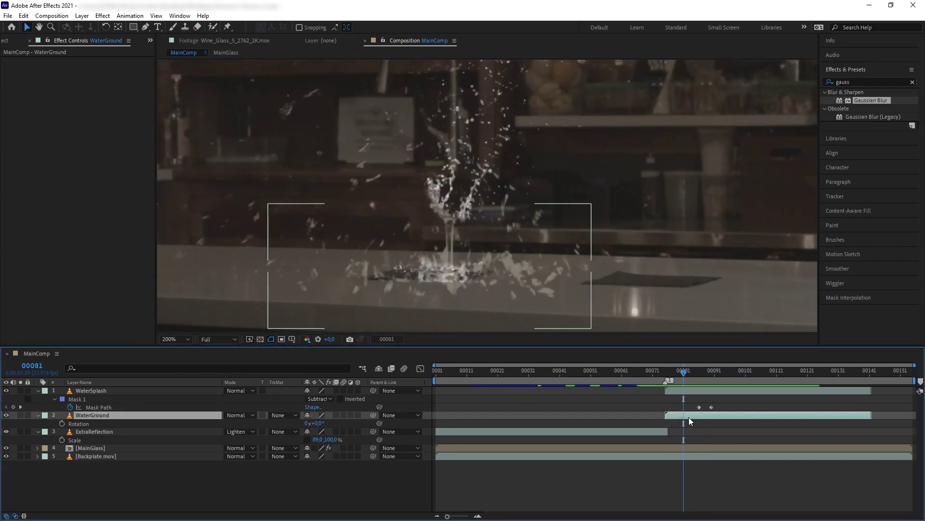
{"action": "left_click_drag", "start_coordinate": [678, 416], "coordinate": [690, 418]}
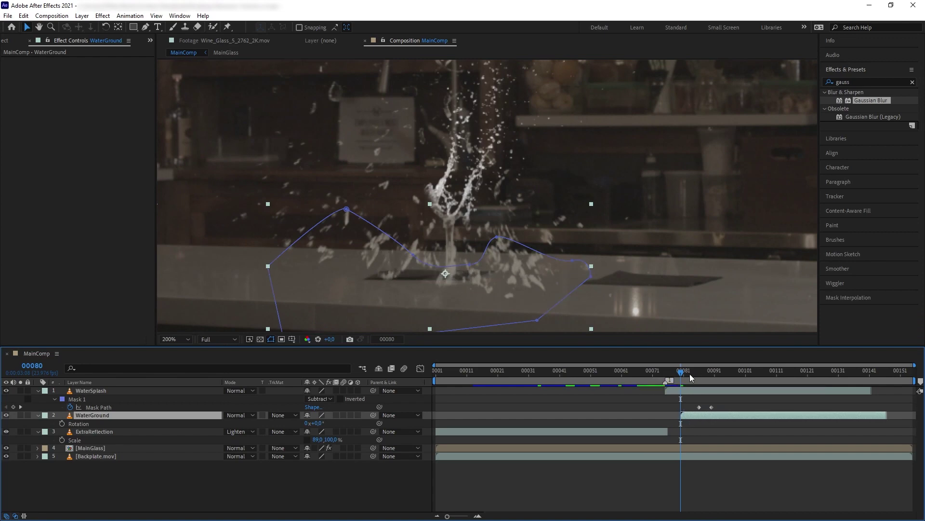
{"action": "key", "text": "s"}
{"action": "left_click_drag", "start_coordinate": [690, 374], "coordinate": [738, 379]}
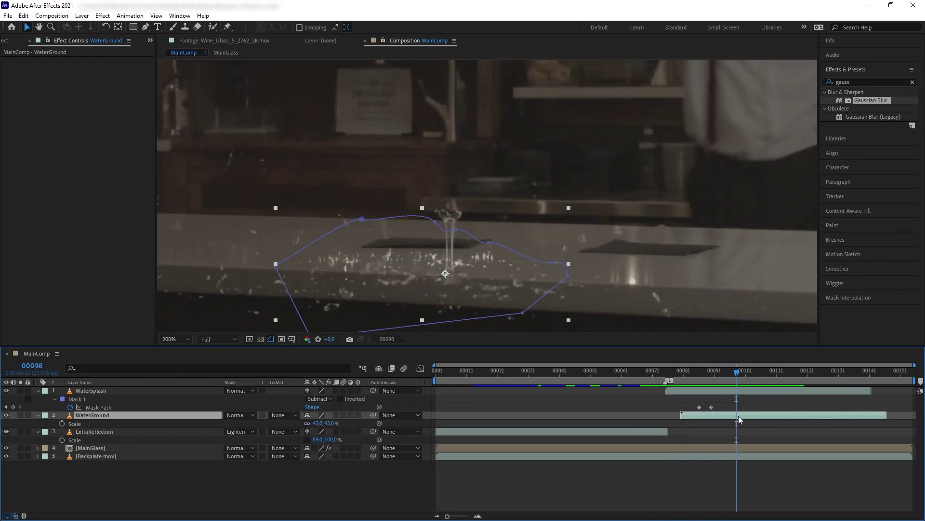
Trim the start of WaterGround at frame 98 and slide the layer earlier so it begins at about frame 86.
{"action": "key", "text": "alt+["}
{"action": "left_click", "coordinate": [697, 374]}
{"action": "left_click_drag", "start_coordinate": [753, 414], "coordinate": [716, 413]}
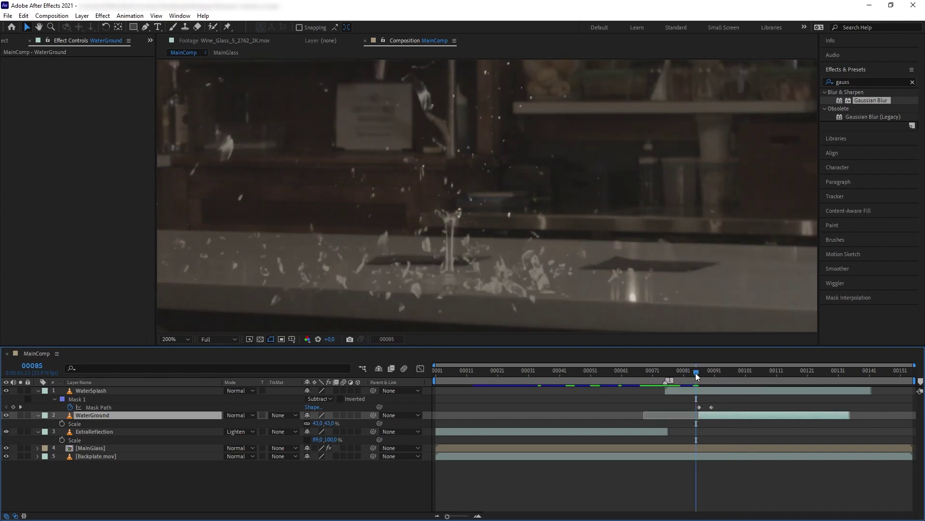
Scale the WaterGround layer to 52% at frame 92 and collapse the WaterSplash properties.
{"action": "left_click_drag", "start_coordinate": [696, 372], "coordinate": [718, 373]}
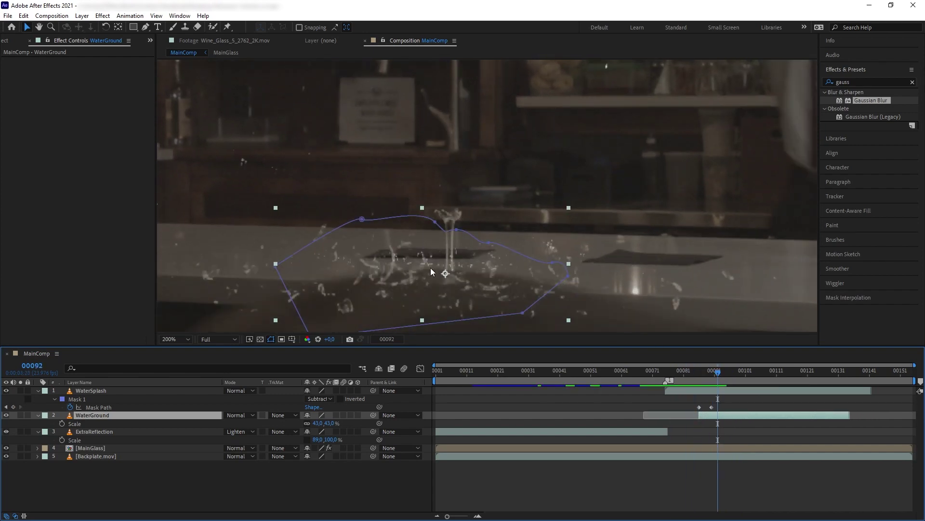
{"action": "scroll", "coordinate": [481, 282], "scroll_direction": "down", "scroll_amount": 1}
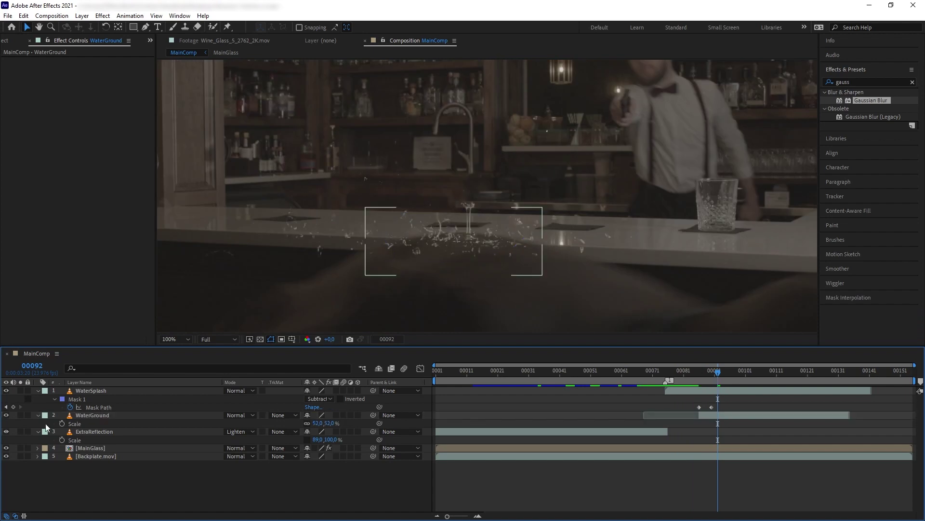
{"action": "left_click", "coordinate": [38, 391]}
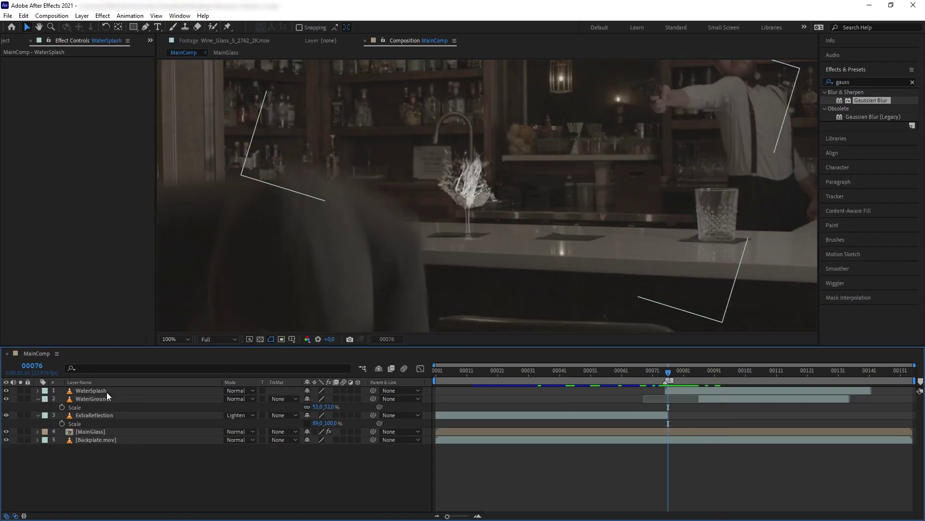
Move the WaterSplash and WaterGround layers together below MainGlass in the layer stack.
{"action": "left_click", "coordinate": [106, 391]}
{"action": "left_click", "coordinate": [111, 398], "text": "shift"}
{"action": "left_click_drag", "start_coordinate": [91, 391], "coordinate": [145, 440]}
Apply Curves to WaterSplash at frame 78 and lower the white end of the RGB curve to darken the water.
{"action": "left_click", "coordinate": [674, 372]}
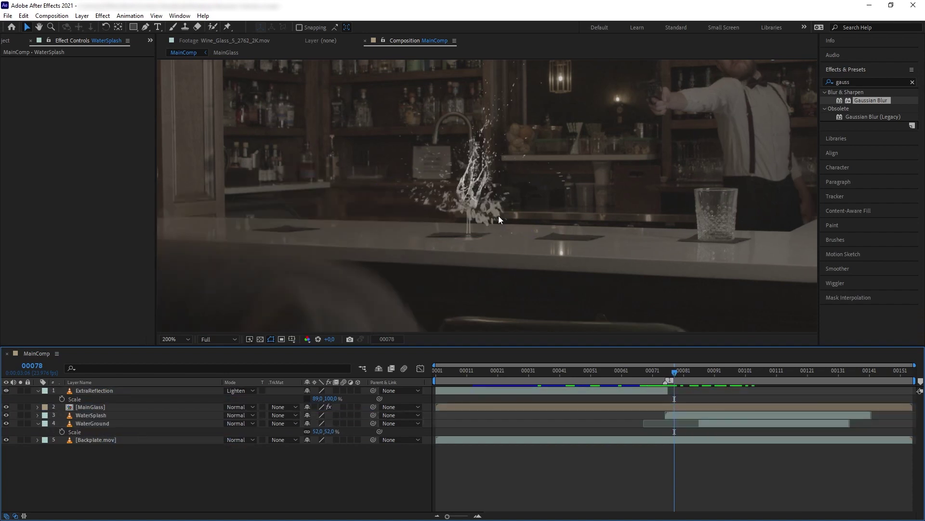
{"action": "scroll", "coordinate": [498, 215], "scroll_direction": "up", "scroll_amount": 2}
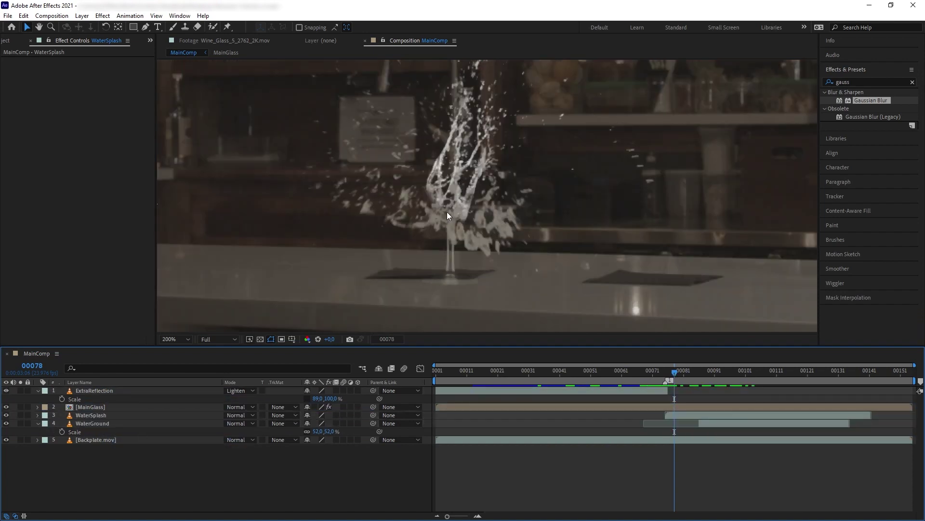
{"action": "double_click", "coordinate": [881, 83]}
{"action": "type", "text": "curve"}
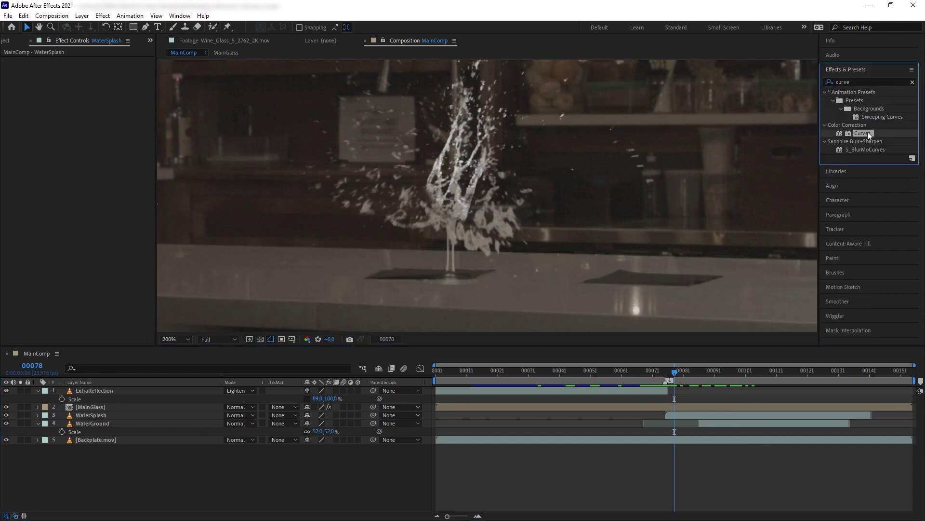
{"action": "left_click_drag", "start_coordinate": [862, 133], "coordinate": [99, 419]}
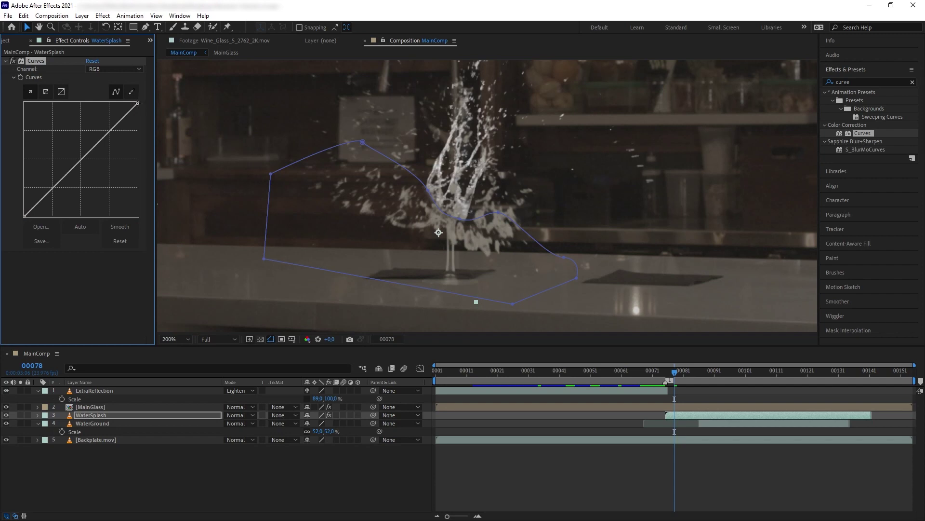
{"action": "left_click_drag", "start_coordinate": [138, 103], "coordinate": [147, 135]}
Apply Tint to WaterSplash, map white to a warm beige, and set Amount to Tint to 21%.
{"action": "left_click", "coordinate": [869, 82]}
{"action": "type", "text": "tint"}
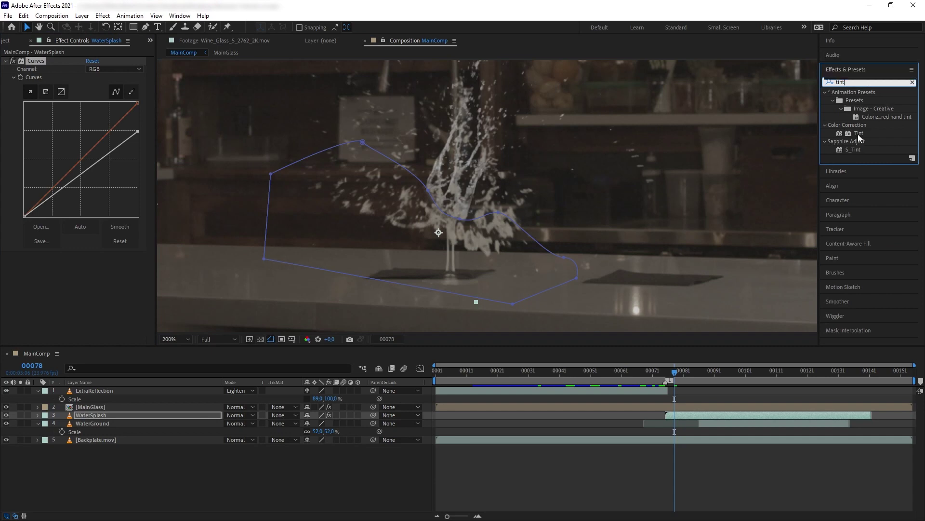
{"action": "left_click_drag", "start_coordinate": [859, 133], "coordinate": [82, 334]}
{"action": "left_click", "coordinate": [456, 229]}
{"action": "left_click", "coordinate": [90, 272]}
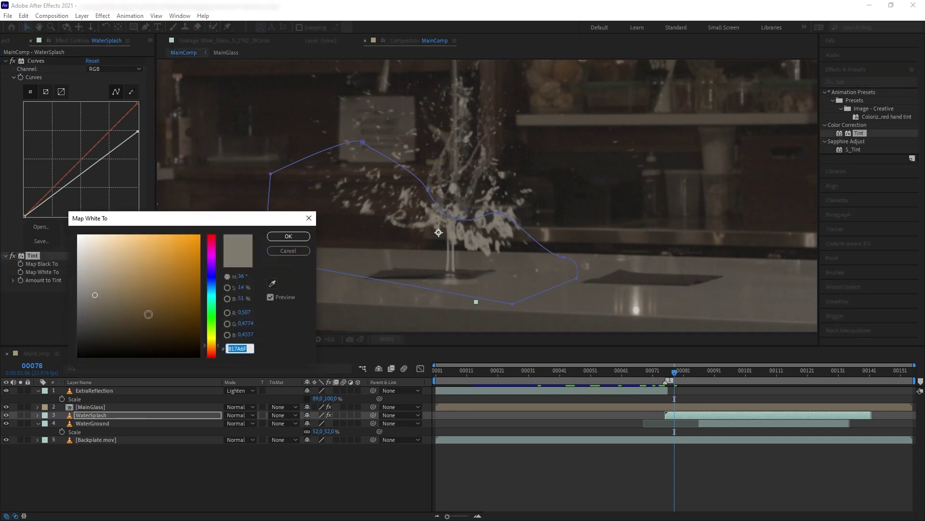
{"action": "left_click", "coordinate": [288, 237]}
{"action": "left_click_drag", "start_coordinate": [95, 280], "coordinate": [48, 280]}
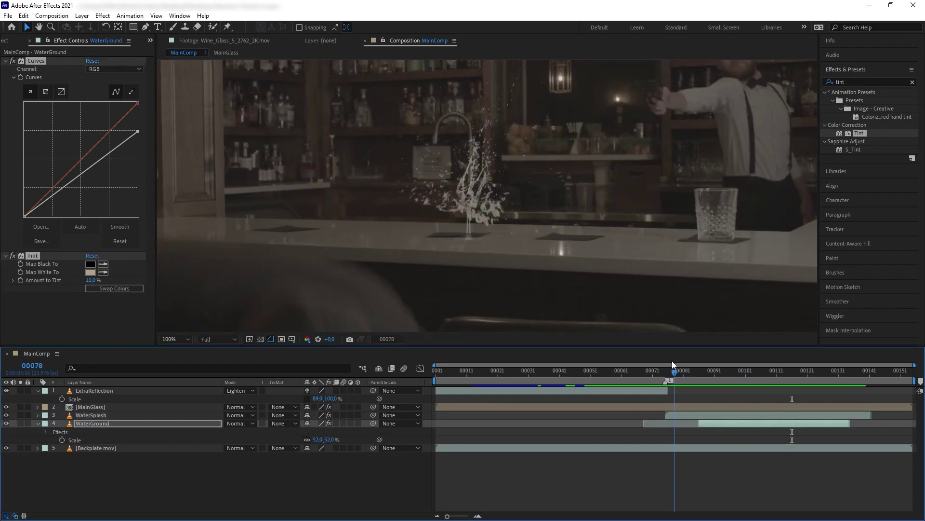
Copy the Curves and Tint effects from WaterSplash to WaterGround.
{"action": "left_click_drag", "start_coordinate": [671, 361], "coordinate": [664, 360]}
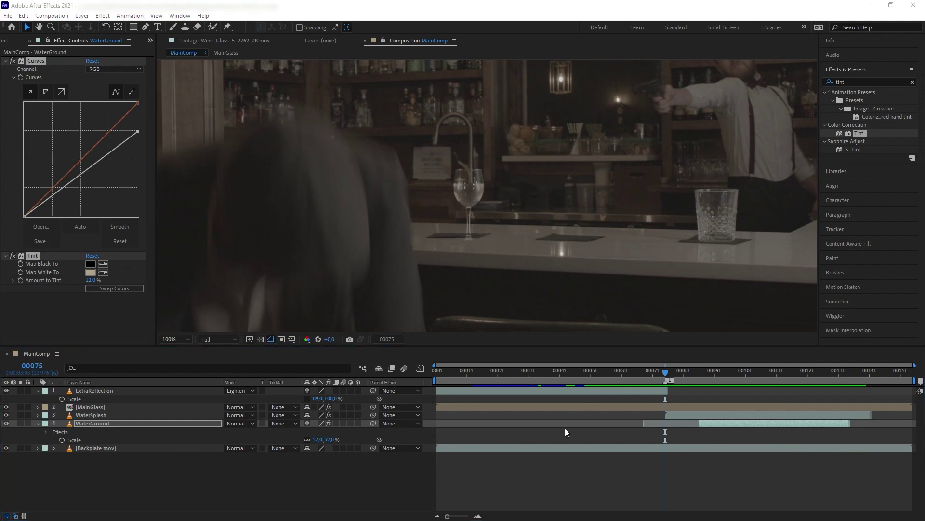
Go to frame 1 and duplicate the Backplate.mov layer.
{"action": "left_click_drag", "start_coordinate": [667, 371], "coordinate": [409, 374]}
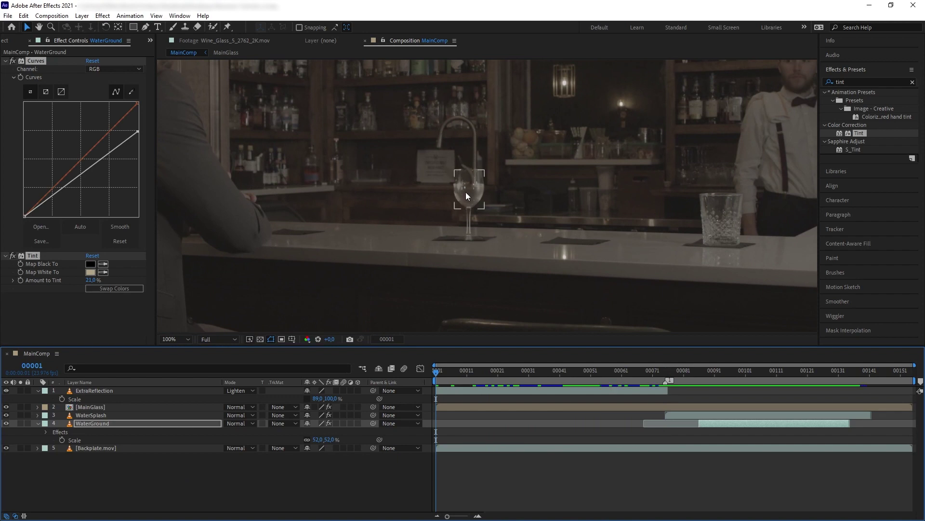
{"action": "left_click", "coordinate": [119, 447]}
{"action": "key", "text": "ctrl+d"}
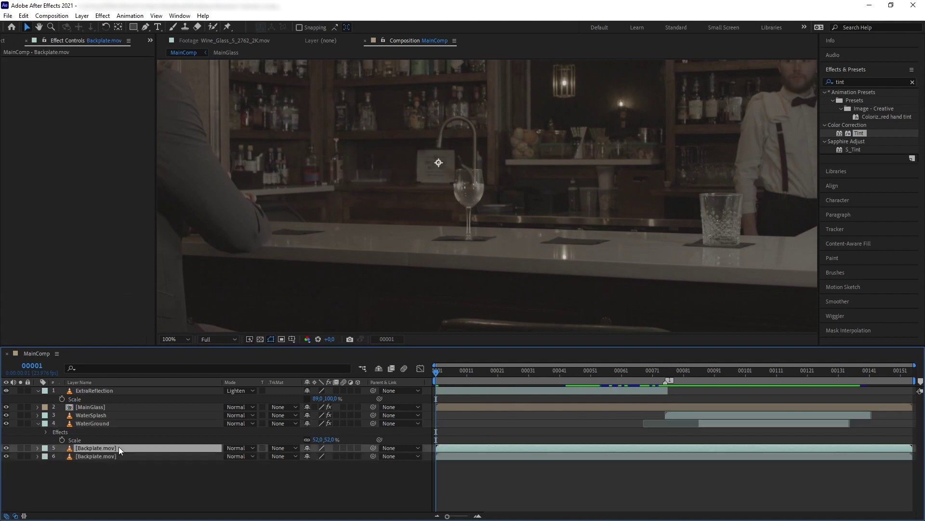
Rename the upper Backplate.mov duplicate as BG_Refraction.
{"action": "right_click", "coordinate": [118, 447]}
{"action": "left_click", "coordinate": [140, 429]}
{"action": "type", "text": "BG_Refraction"}
{"action": "left_click", "coordinate": [161, 479]}
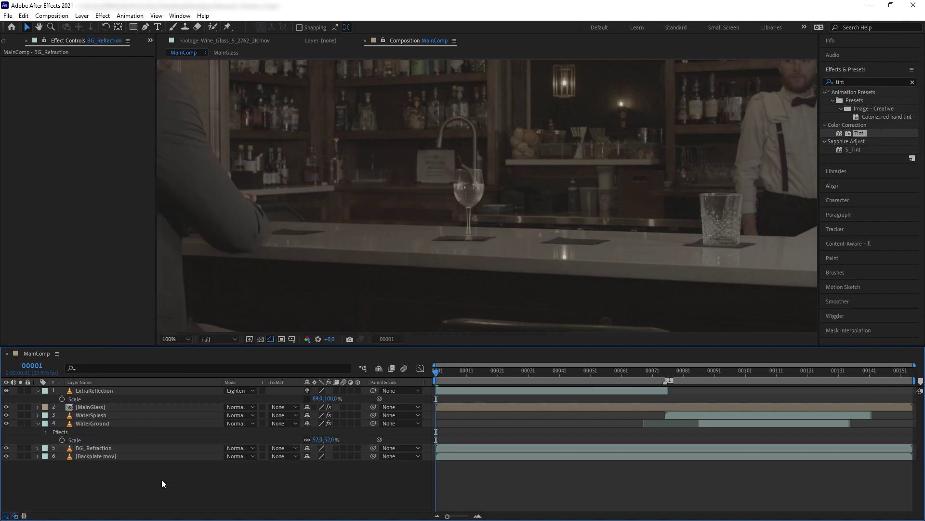
Freeze the BG_Refraction layer on frame 1.
{"action": "left_click", "coordinate": [110, 449]}
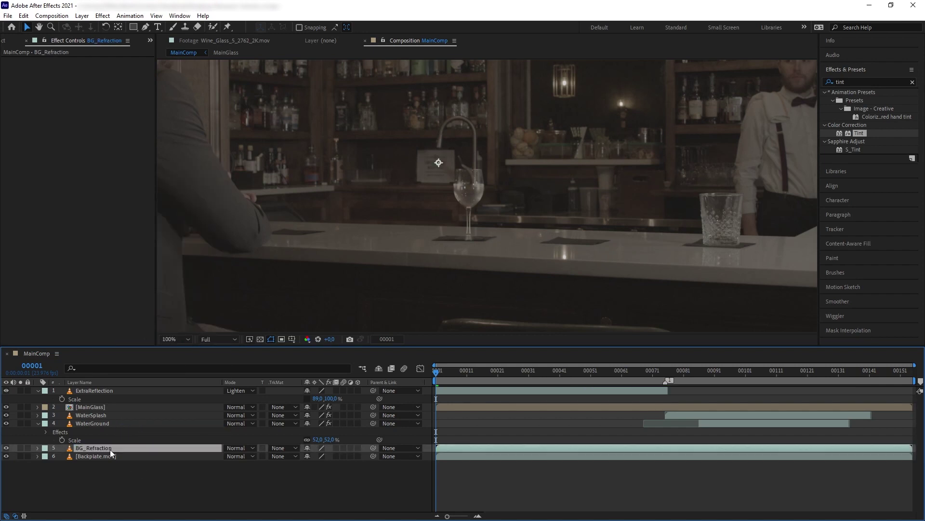
{"action": "right_click", "coordinate": [110, 449]}
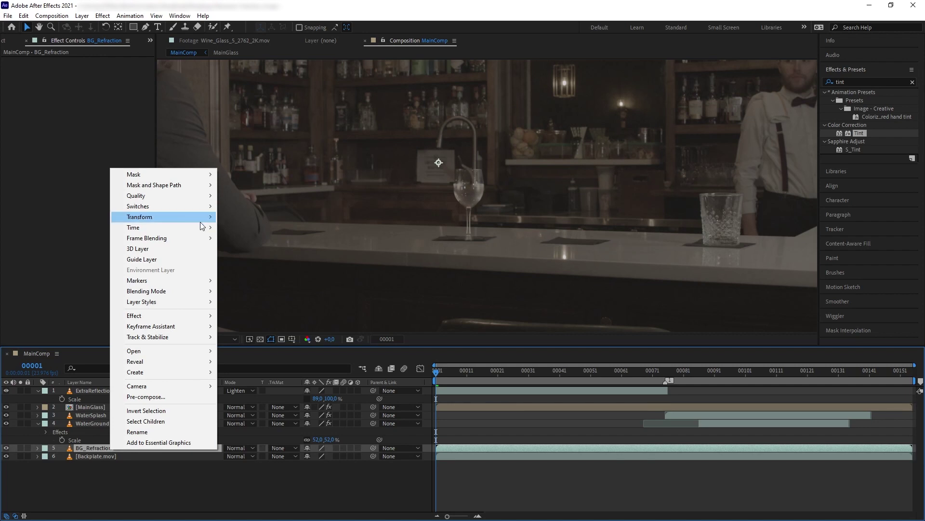
{"action": "mouse_move", "coordinate": [202, 227]}
{"action": "left_click", "coordinate": [260, 259]}
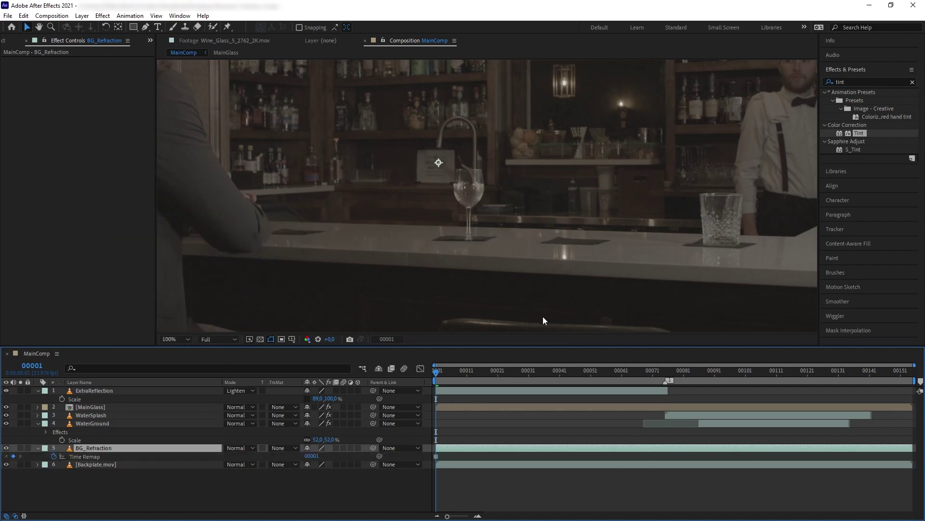
Duplicate the MainGlass layer and place the copy directly above BG_Refraction.
{"action": "key", "text": "period"}
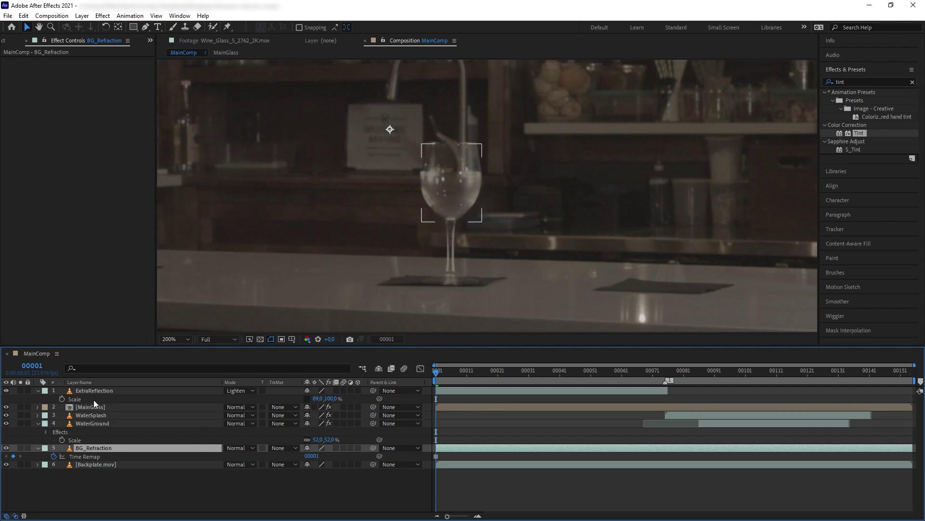
{"action": "left_click", "coordinate": [105, 406]}
{"action": "key", "text": "ctrl+d"}
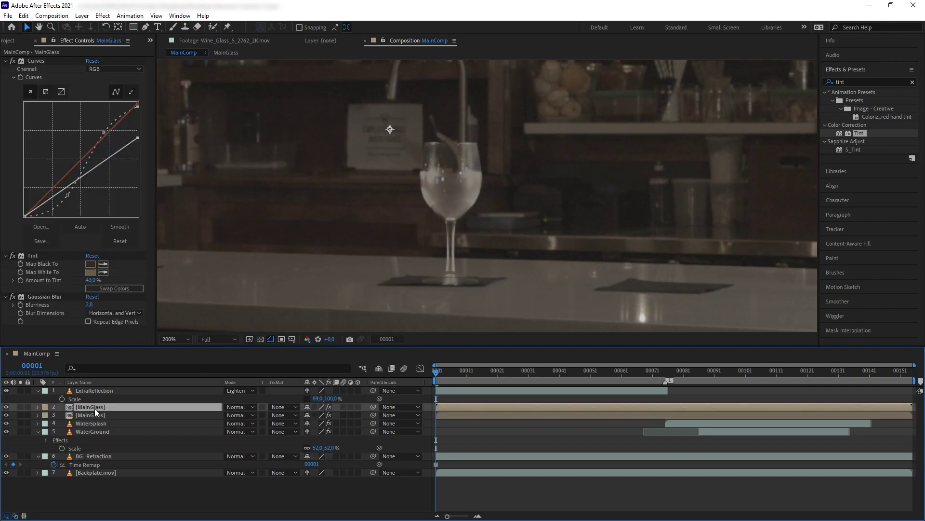
{"action": "left_click_drag", "start_coordinate": [94, 407], "coordinate": [135, 450]}
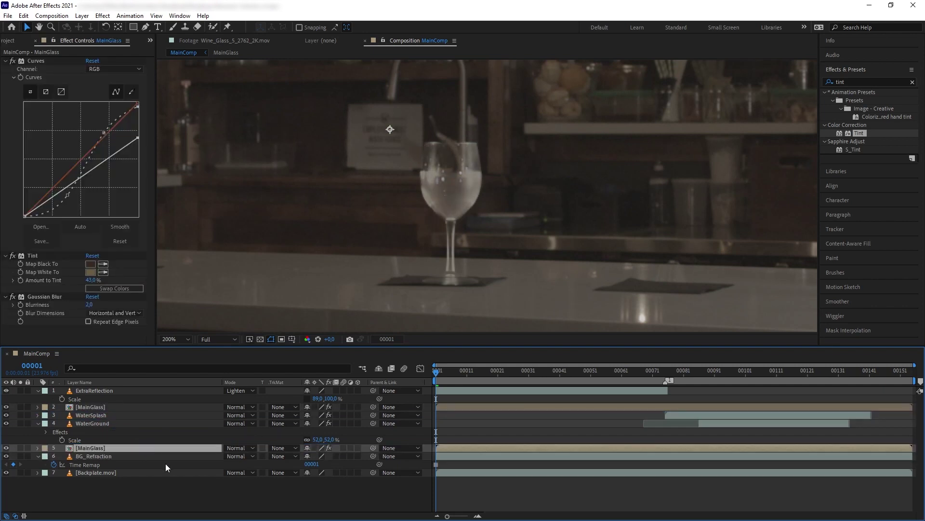
Remove Gaussian Blur and Tint from the lower MainGlass copy and reset its Curves effect.
{"action": "left_click", "coordinate": [46, 296]}
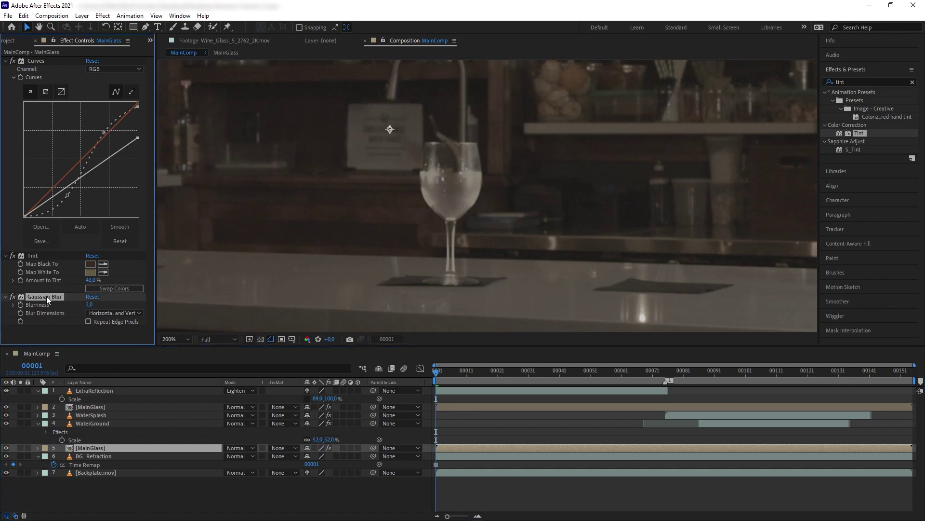
{"action": "key", "text": "Delete"}
{"action": "left_click", "coordinate": [39, 256]}
{"action": "key", "text": "Delete"}
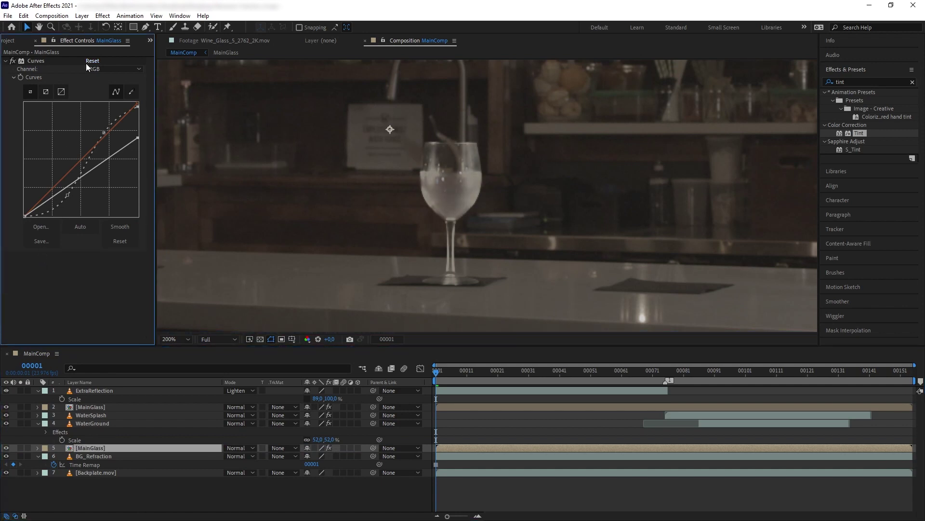
{"action": "left_click", "coordinate": [92, 61]}
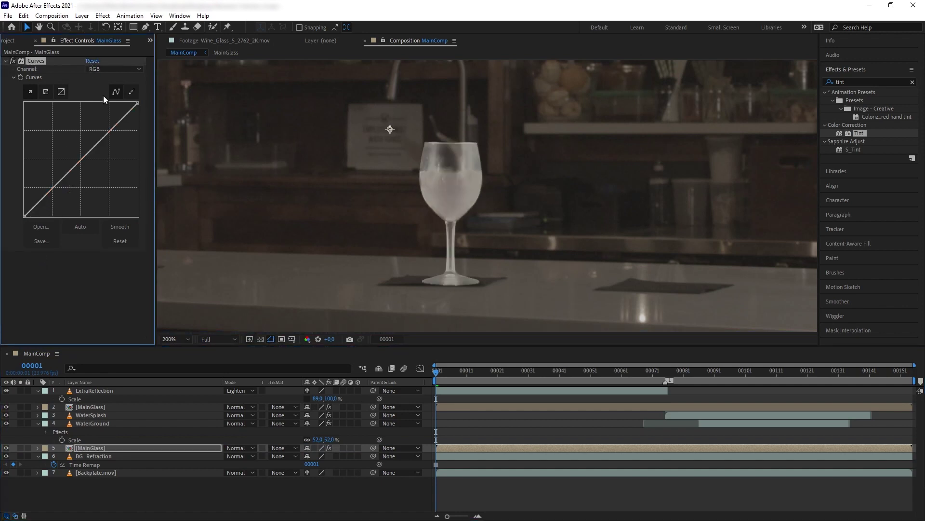
Rename the lower MainGlass copy as GlassMatte.
{"action": "right_click", "coordinate": [103, 450]}
{"action": "left_click", "coordinate": [121, 432]}
{"action": "type", "text": "GlassMatte"}
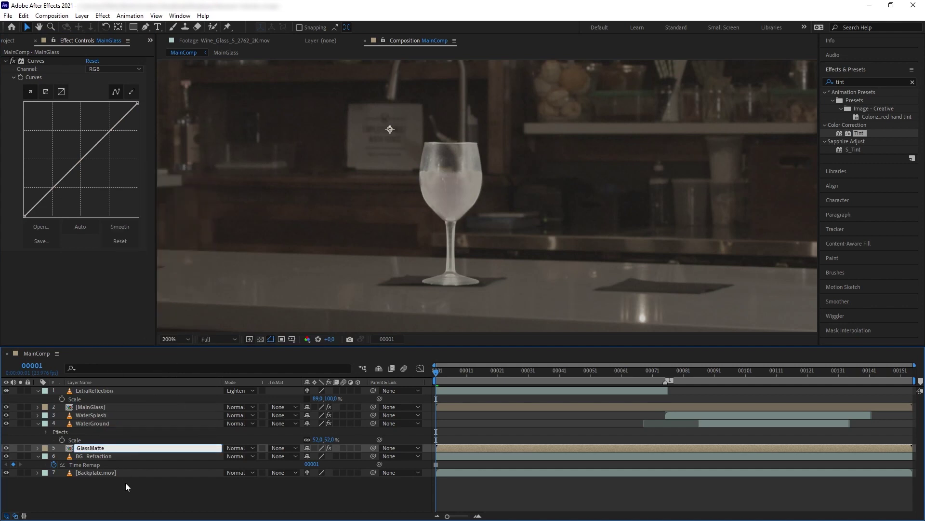
{"action": "key", "text": "Return"}
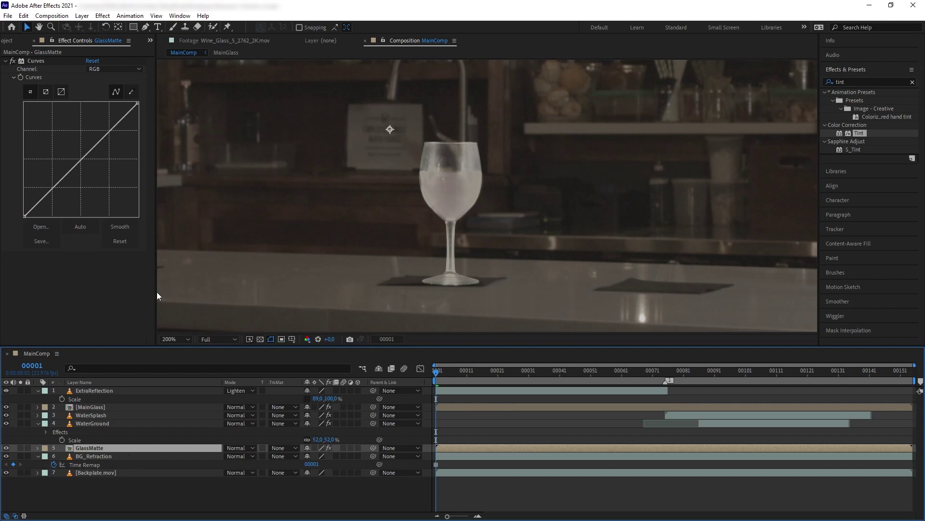
Switch GlassMatte's Curves to the Alpha channel and pull the white point far toward the shadows for a nearly solid glass.
{"action": "left_click", "coordinate": [116, 69]}
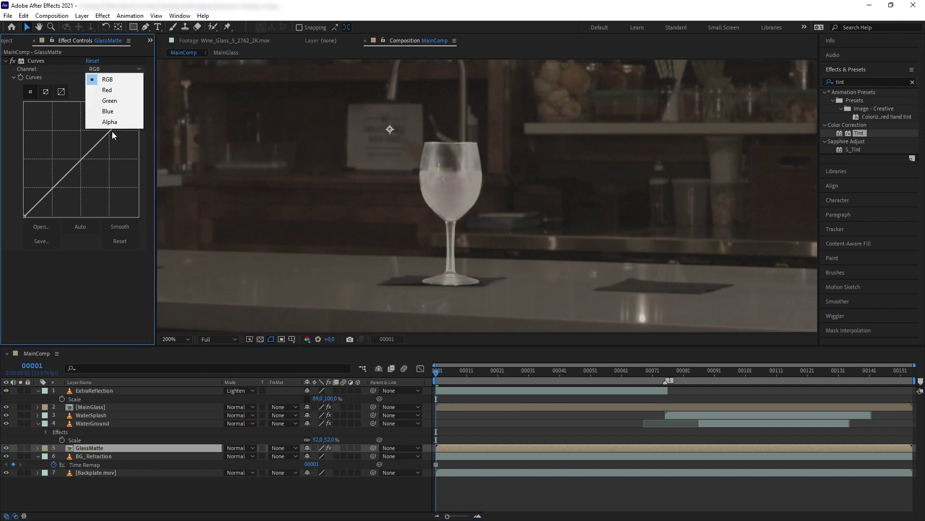
{"action": "left_click", "coordinate": [107, 123]}
{"action": "key", "text": "Return"}
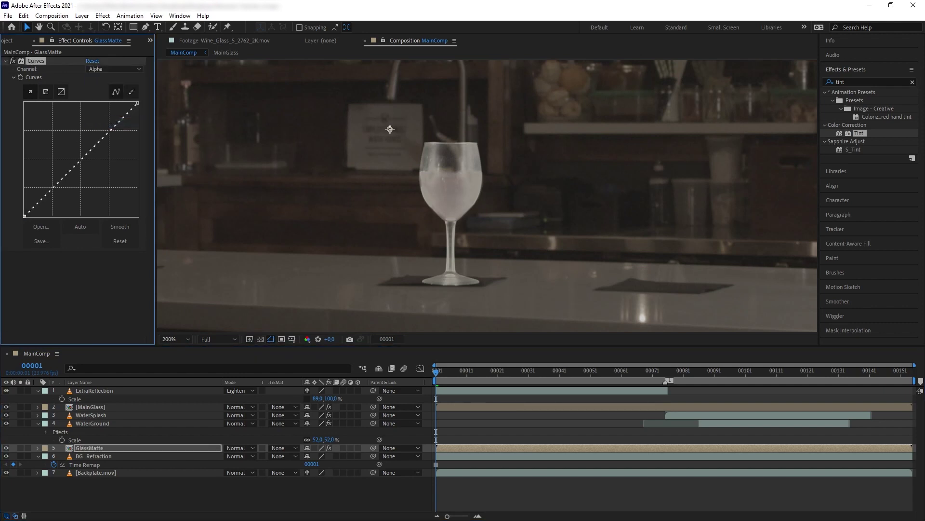
{"action": "left_click_drag", "start_coordinate": [138, 103], "coordinate": [39, 102]}
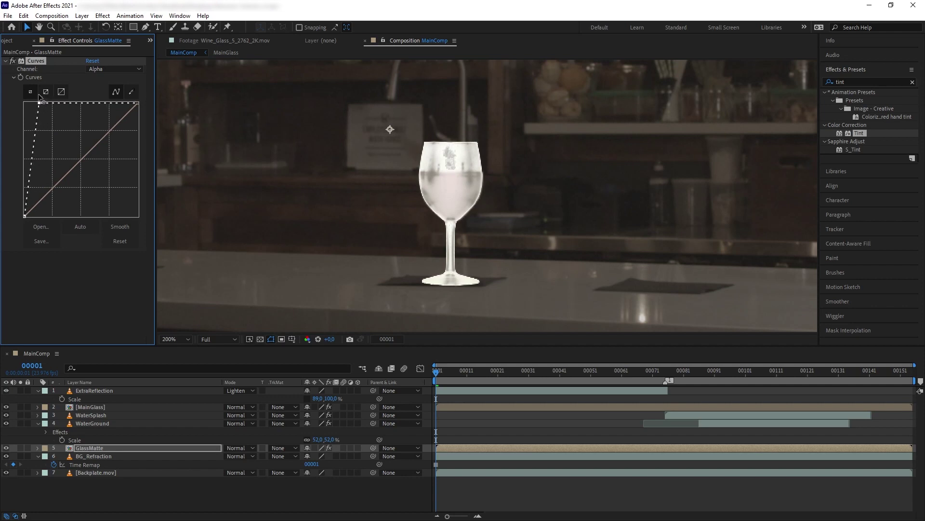
Solo GlassMatte, go to frame 80, and move the Alpha curve's black point slightly inward to clean up the faint spray.
{"action": "left_click", "coordinate": [21, 447]}
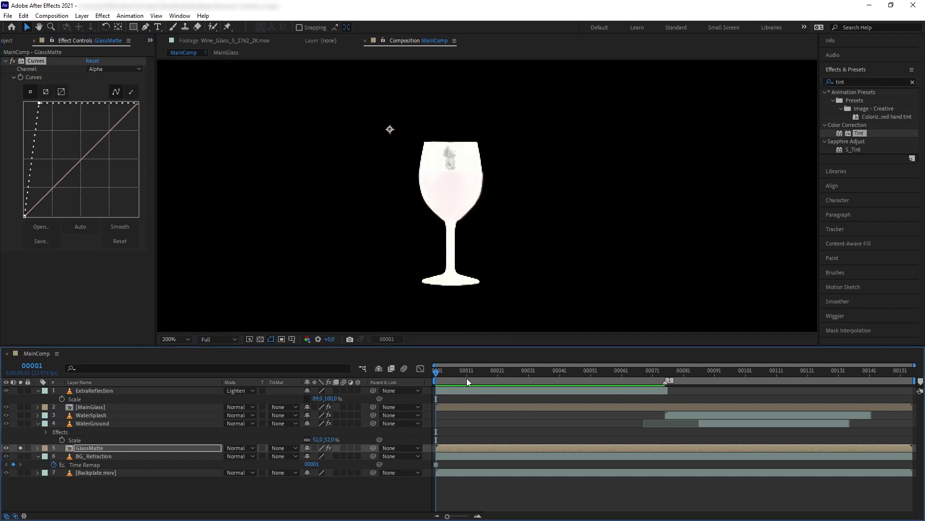
{"action": "left_click_drag", "start_coordinate": [445, 372], "coordinate": [681, 354]}
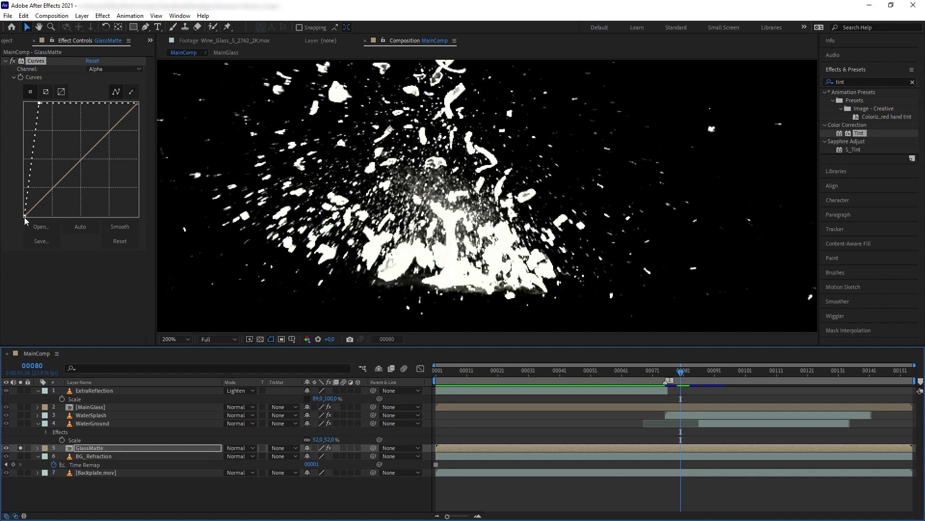
{"action": "left_click_drag", "start_coordinate": [25, 216], "coordinate": [29, 216]}
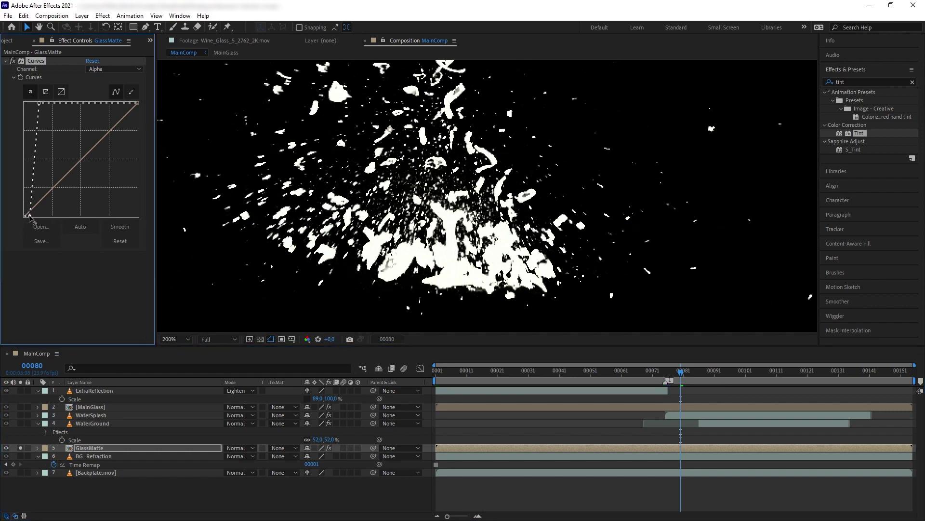
Return to frame 1, steepen GlassMatte's Alpha curve until the bowl is filled, check the matte over time, and turn solo off.
{"action": "key", "text": "Home"}
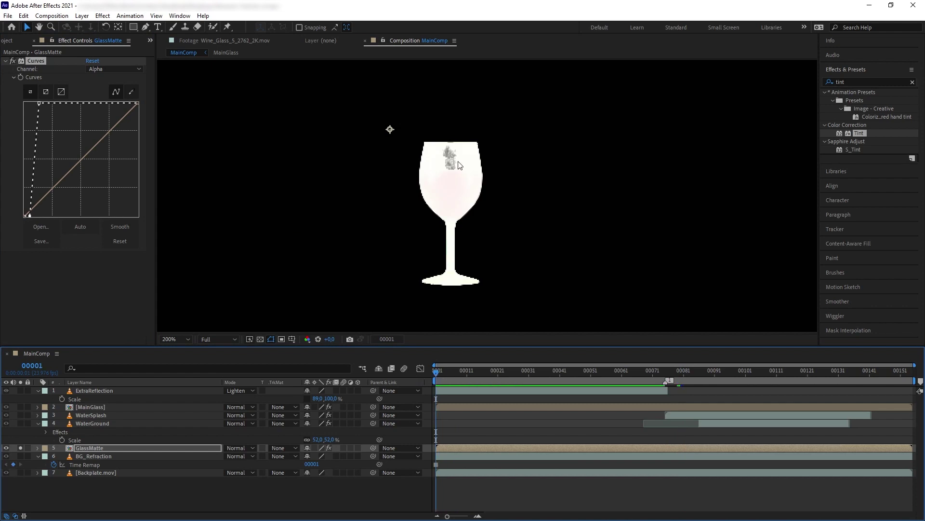
{"action": "left_click", "coordinate": [39, 103]}
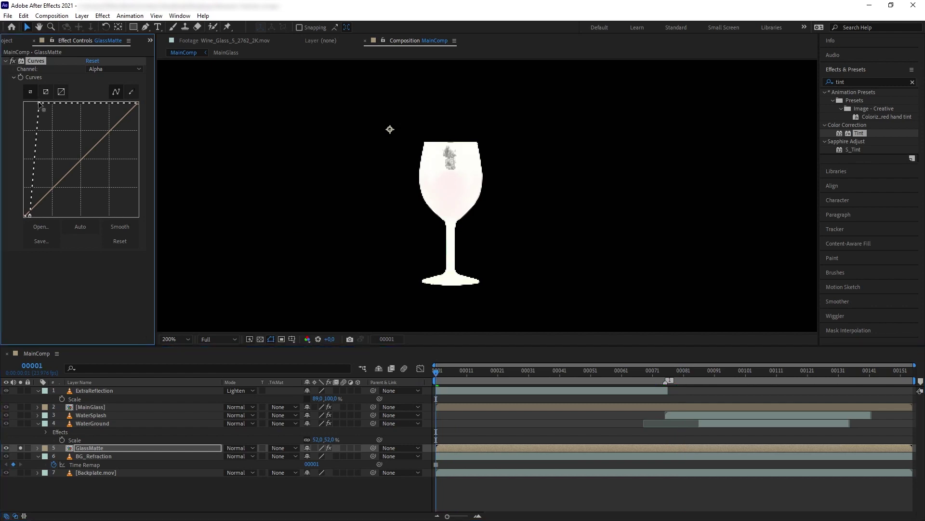
{"action": "left_click_drag", "start_coordinate": [38, 103], "coordinate": [34, 102]}
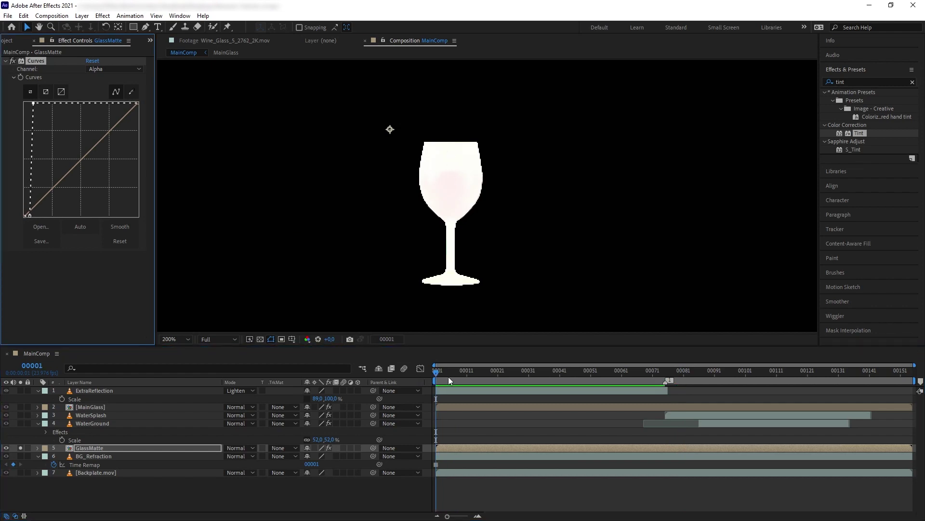
{"action": "left_click_drag", "start_coordinate": [449, 374], "coordinate": [647, 374]}
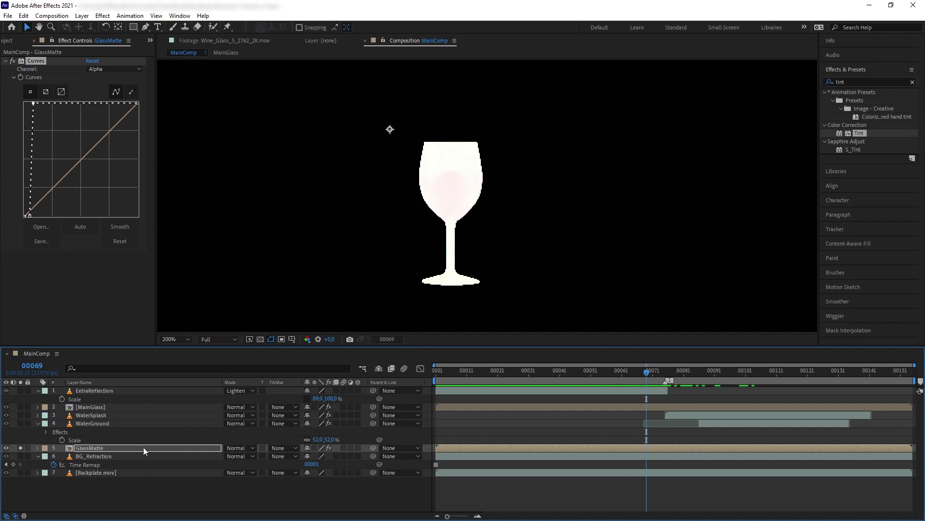
{"action": "left_click", "coordinate": [21, 448]}
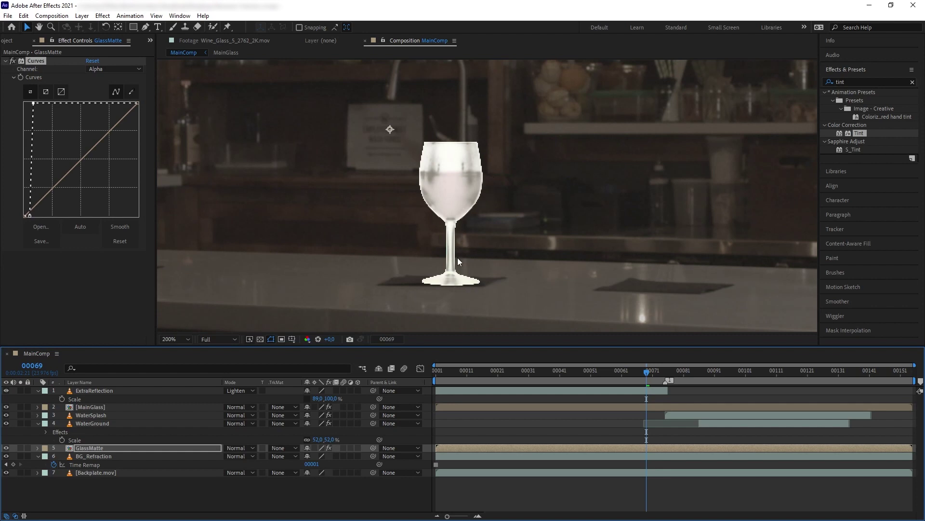
Return to frame 1 and set BG_Refraction's track matte to Alpha Matte "GlassMatte".
{"action": "left_click", "coordinate": [90, 448]}
{"action": "left_click_drag", "start_coordinate": [645, 374], "coordinate": [331, 386]}
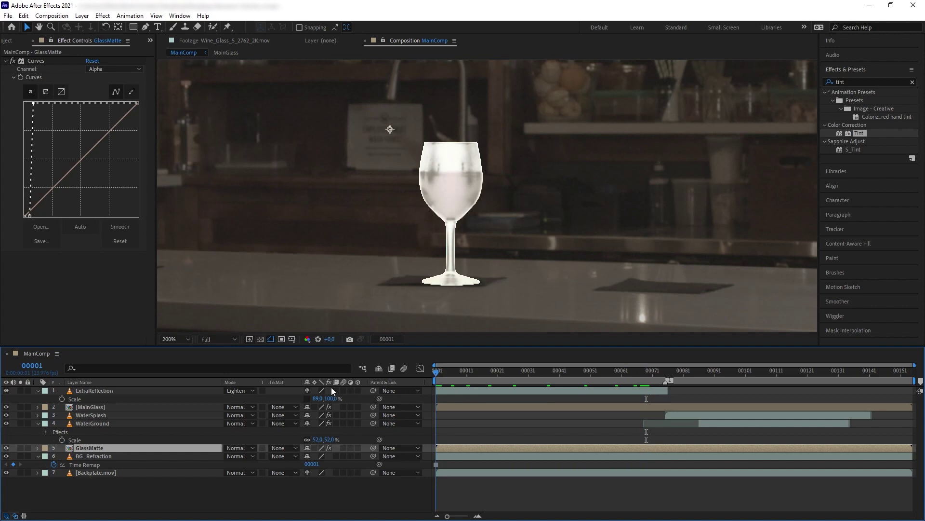
{"action": "left_click", "coordinate": [277, 456]}
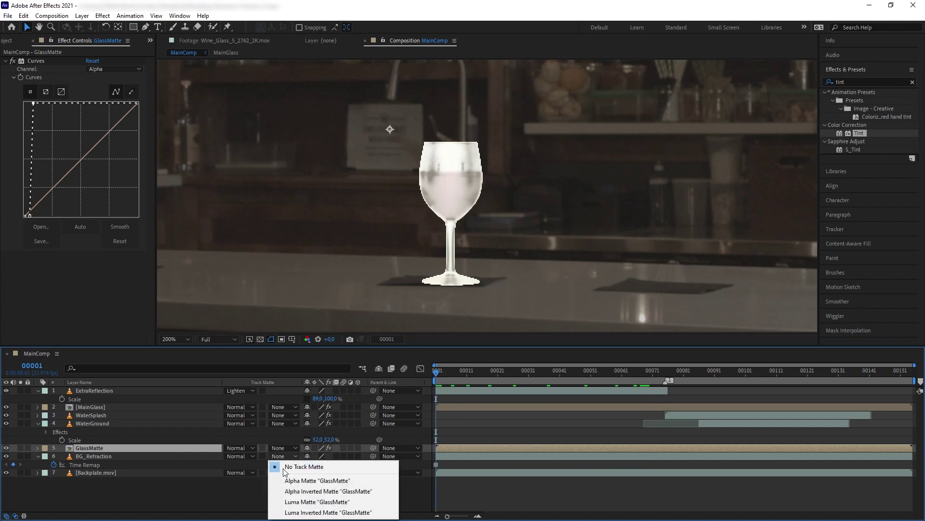
{"action": "left_click", "coordinate": [304, 482]}
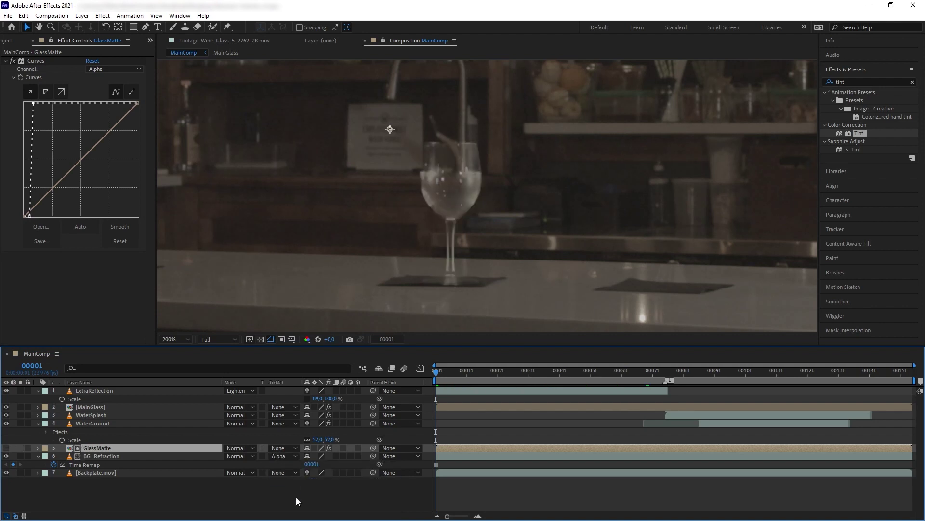
Find the Displacement Map effect and apply it to BG_Refraction.
{"action": "left_click", "coordinate": [101, 456]}
{"action": "left_click", "coordinate": [867, 81]}
{"action": "type", "text": "displace"}
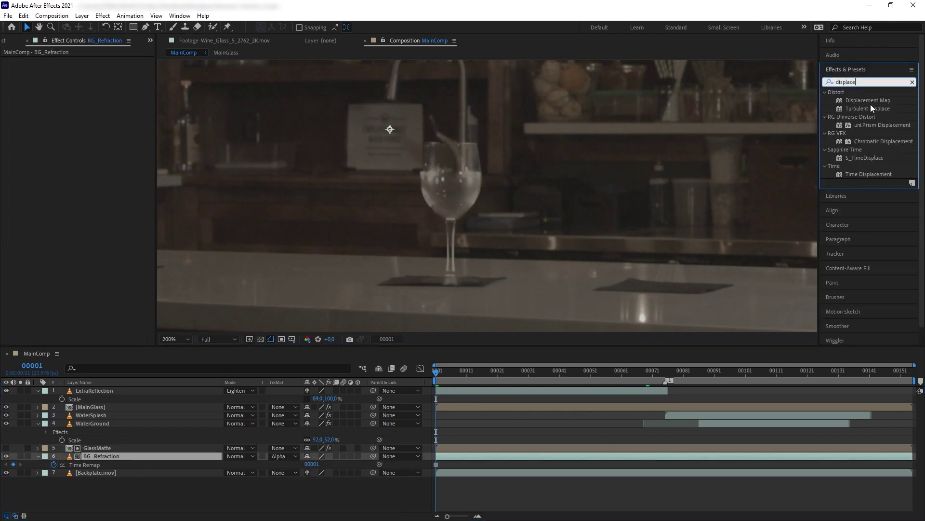
{"action": "left_click_drag", "start_coordinate": [871, 104], "coordinate": [138, 456]}
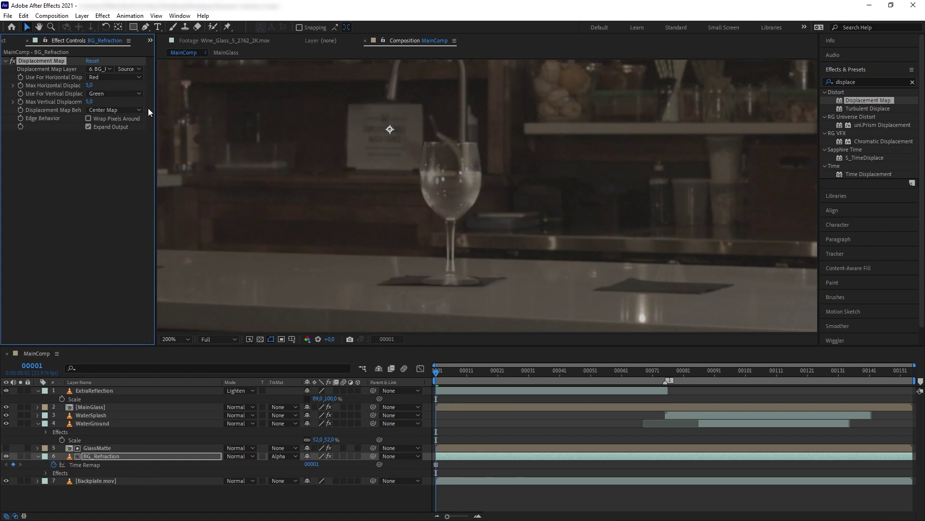
Set BG_Refraction's displacement map layer to MainGlass, using its Effects & Masks.
{"action": "left_click", "coordinate": [103, 68]}
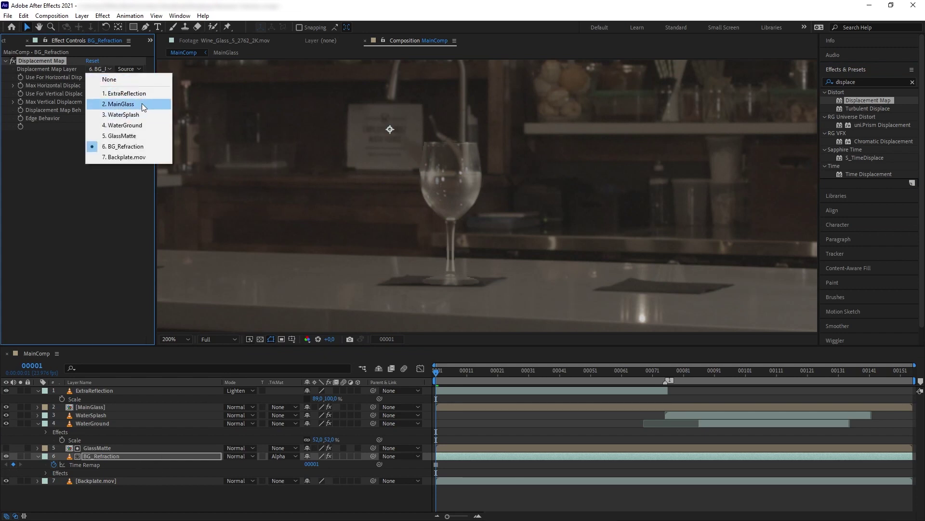
{"action": "left_click", "coordinate": [137, 104]}
{"action": "left_click", "coordinate": [129, 69]}
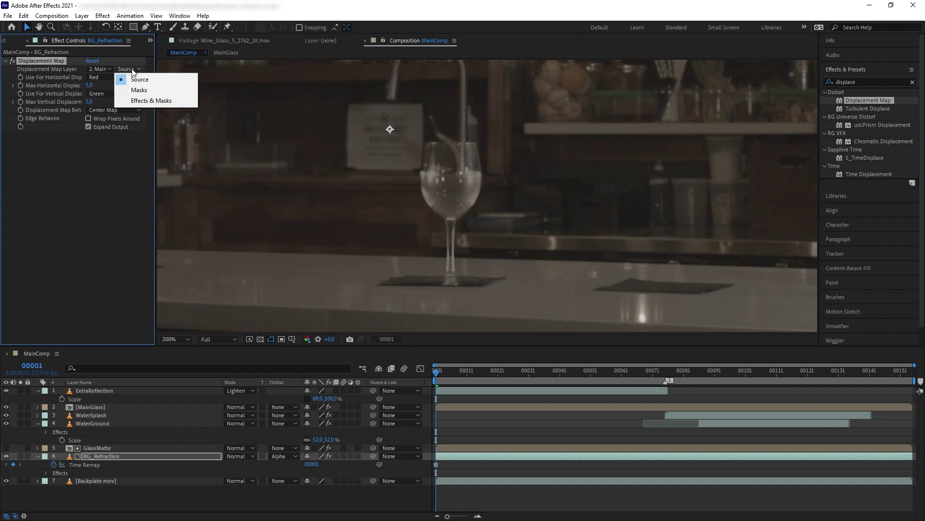
{"action": "left_click", "coordinate": [141, 100]}
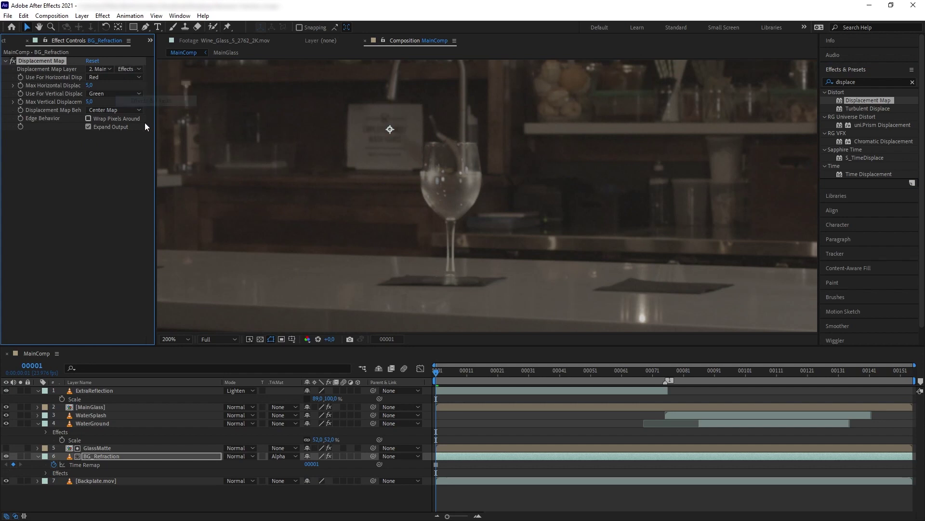
Use Alpha for both horizontal and vertical displacement, and compare the glass with BG_Refraction hidden and shown.
{"action": "left_click", "coordinate": [94, 79]}
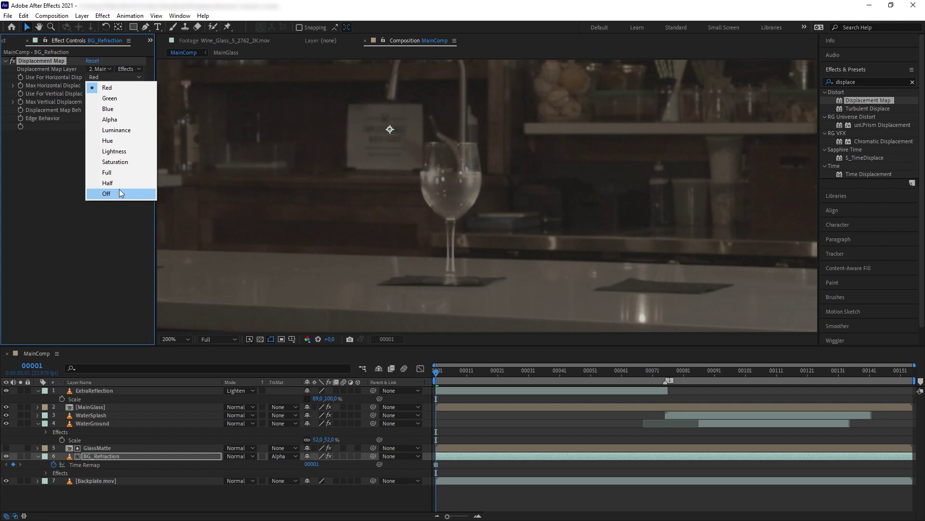
{"action": "left_click", "coordinate": [111, 119]}
{"action": "left_click", "coordinate": [103, 94]}
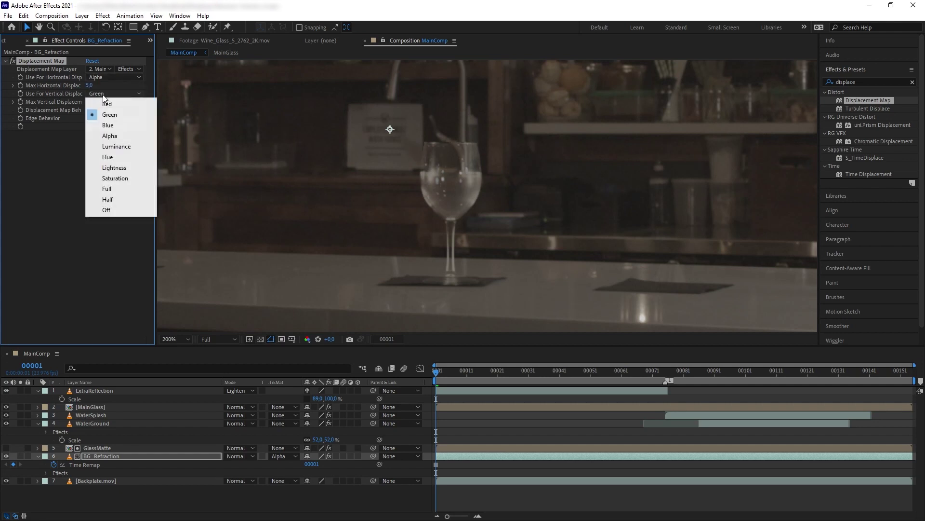
{"action": "left_click", "coordinate": [111, 136]}
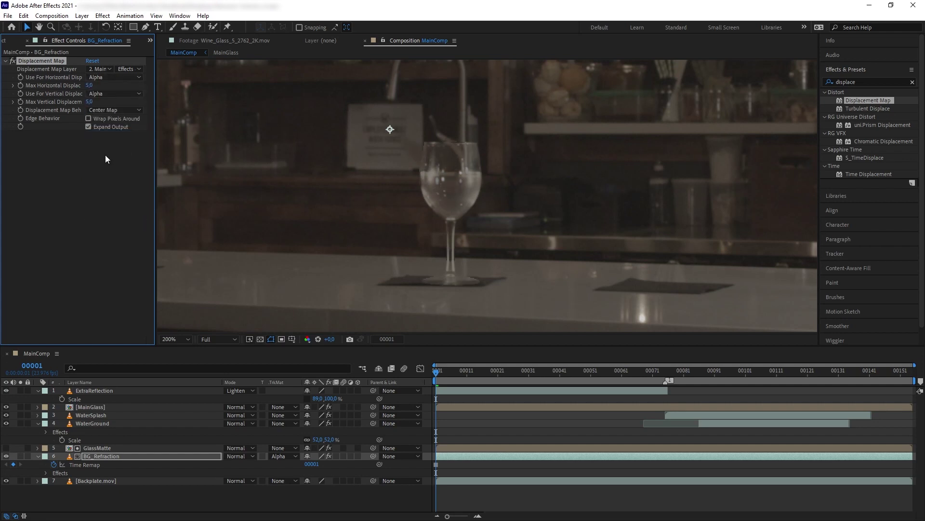
{"action": "left_click", "coordinate": [6, 455]}
{"action": "left_click", "coordinate": [5, 456]}
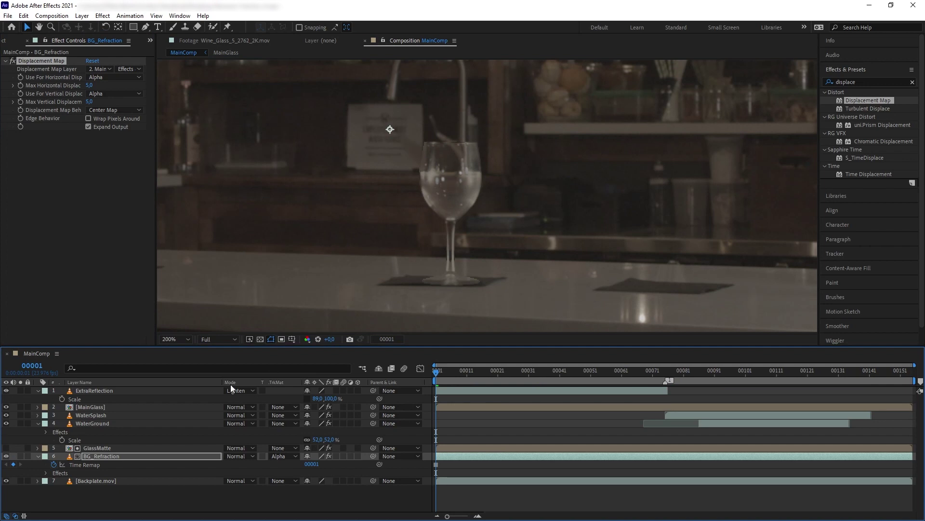
With BG_Refraction soloed, set its maximum displacement to 20 horizontally and 19 vertically, and compare the composite with the layer hidden and shown.
{"action": "left_click", "coordinate": [20, 456]}
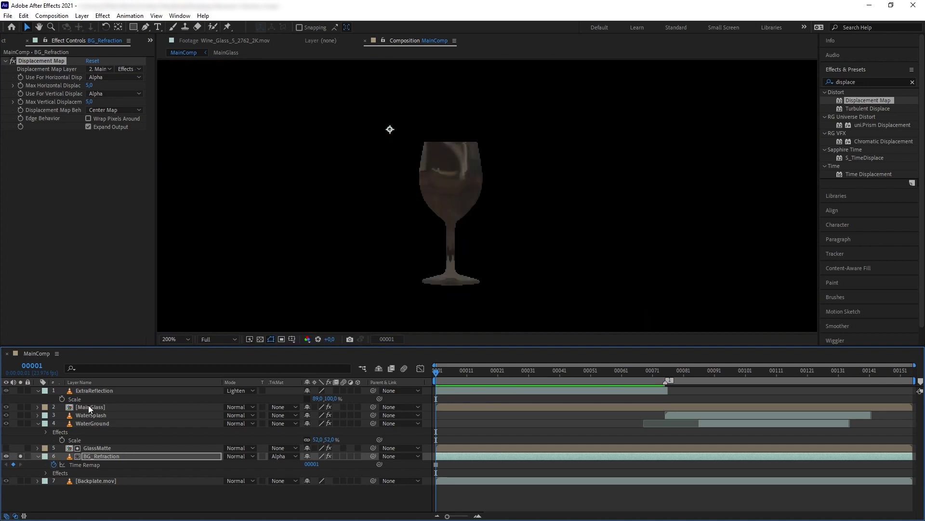
{"action": "mouse_move", "coordinate": [90, 86]}
{"action": "left_mouse_down"}
{"action": "mouse_move", "coordinate": [96, 101]}
{"action": "mouse_move", "coordinate": [89, 85]}
{"action": "left_mouse_up"}
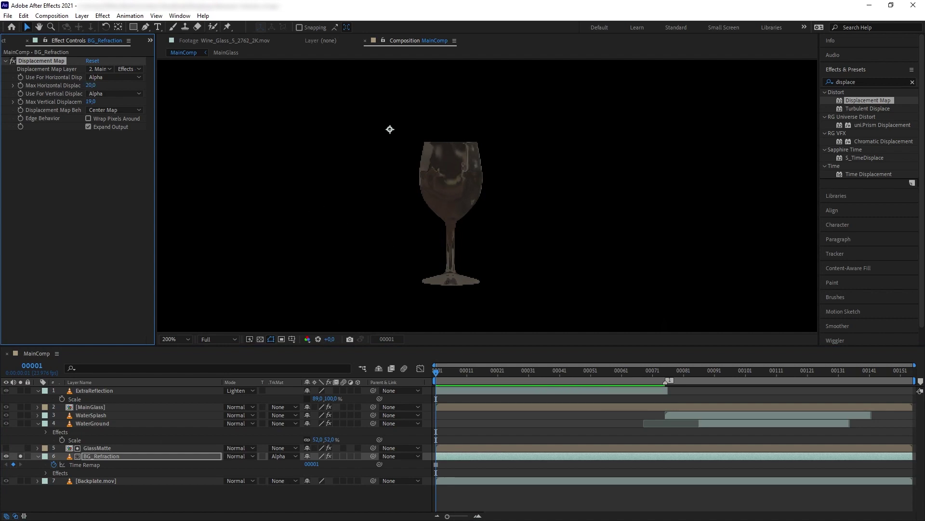
{"action": "left_click", "coordinate": [20, 456]}
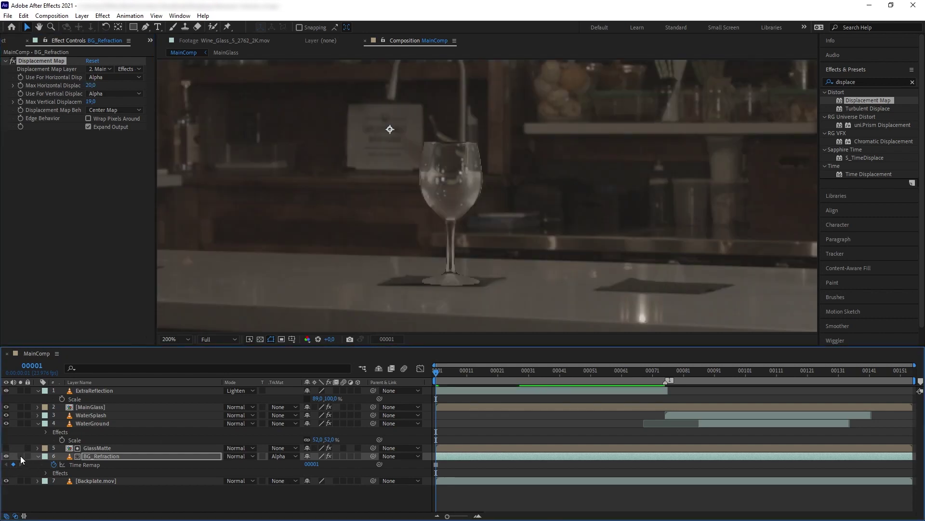
{"action": "left_click", "coordinate": [8, 456]}
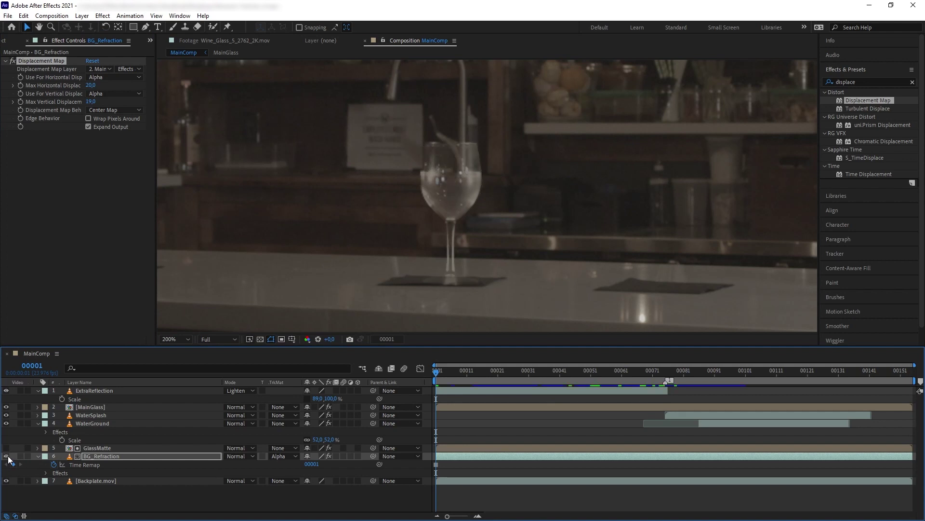
{"action": "left_click", "coordinate": [7, 456]}
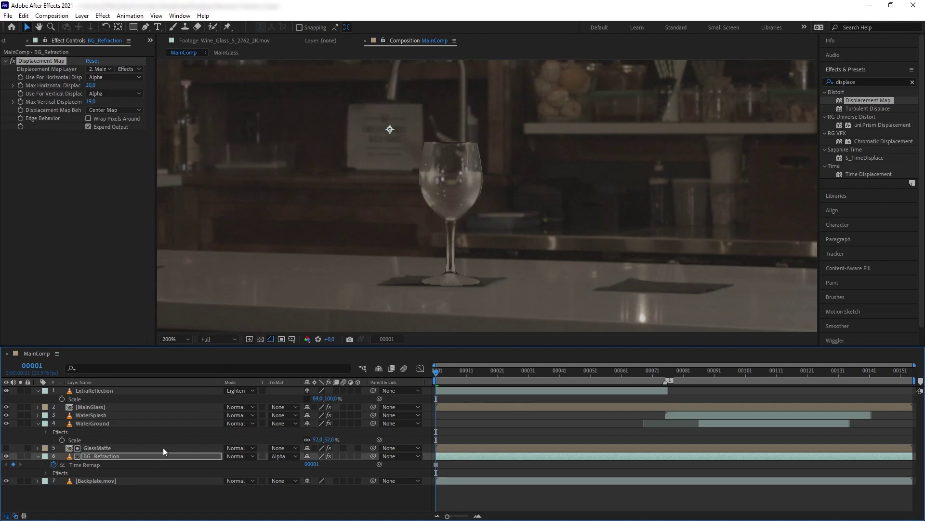
Find the Matte Choker effect and apply it to the GlassMatte layer.
{"action": "left_click", "coordinate": [868, 81]}
{"action": "type", "text": "matte c"}
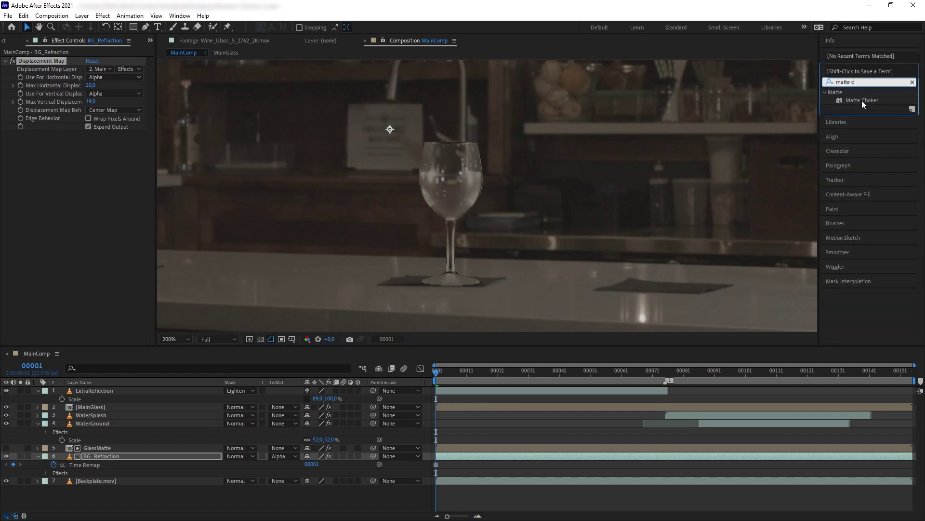
{"action": "left_click_drag", "start_coordinate": [862, 100], "coordinate": [101, 447]}
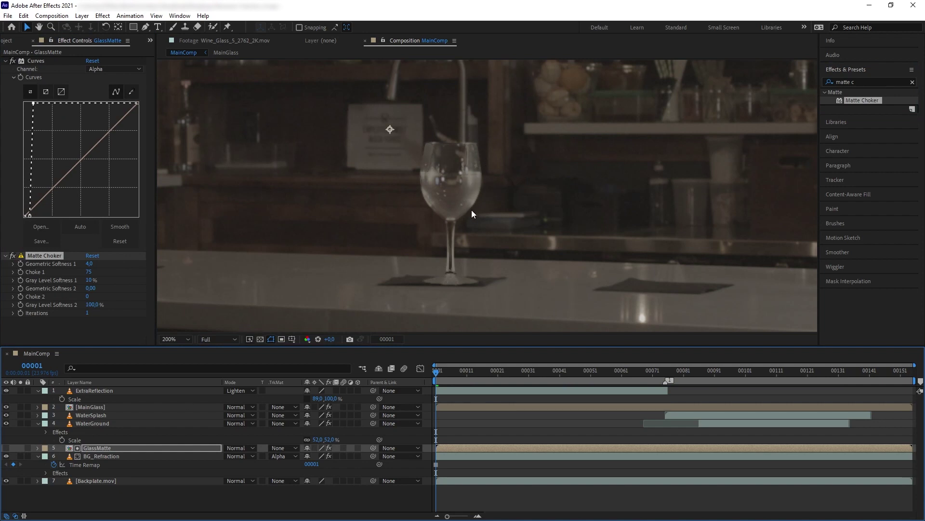
Set BG_Refraction's maximum displacement to -6 horizontally and 3 vertically, and preview the refraction.
{"action": "left_click", "coordinate": [125, 455]}
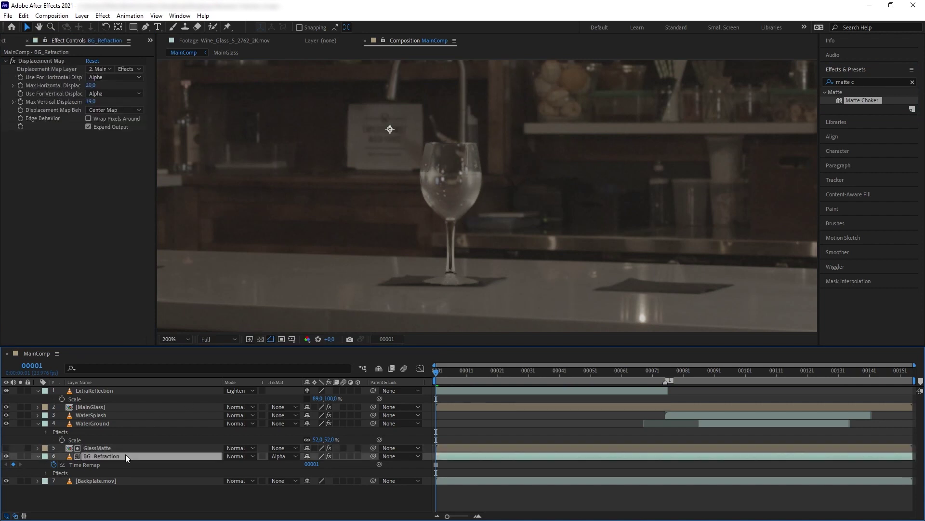
{"action": "key", "text": "F3"}
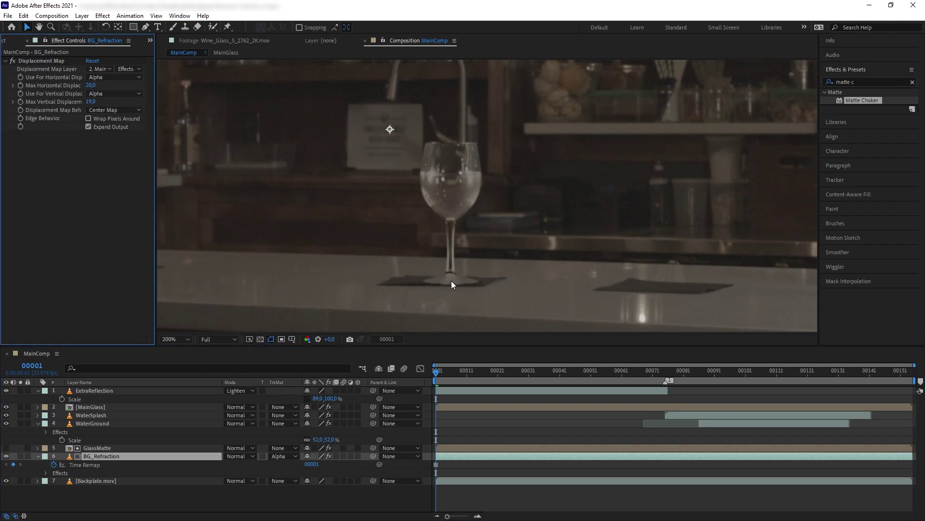
{"action": "left_click_drag", "start_coordinate": [92, 102], "coordinate": [84, 101]}
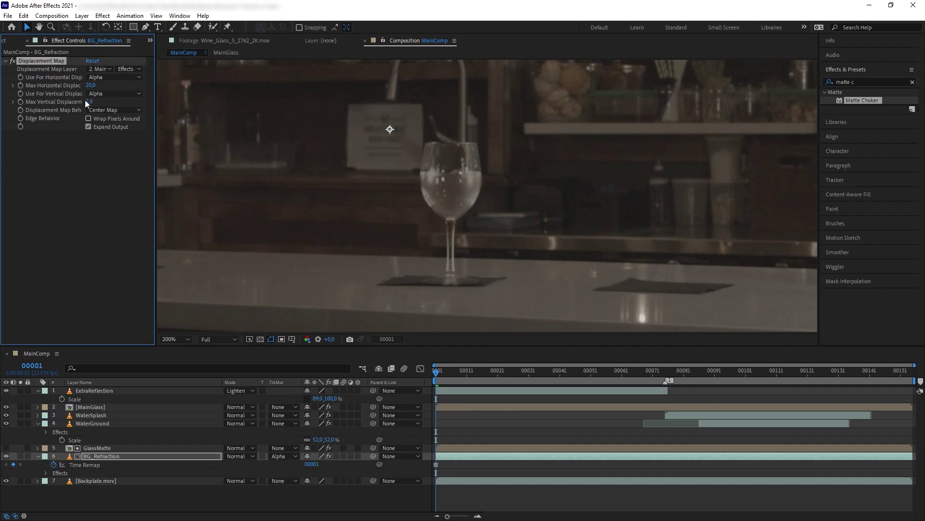
{"action": "key", "text": "space"}
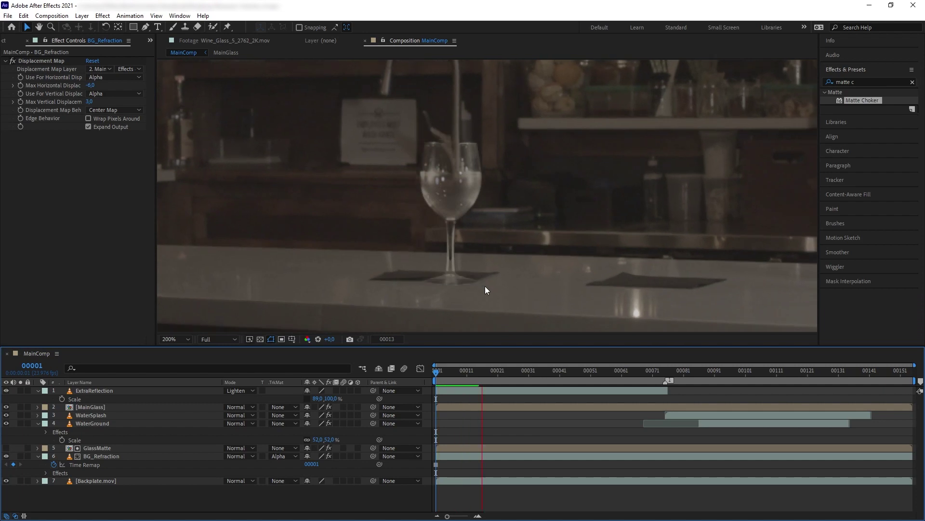
Go to frame 75, duplicate MainGlass, and move the duplicate's anchor point to the base of the glass.
{"action": "left_click_drag", "start_coordinate": [660, 370], "coordinate": [681, 350]}
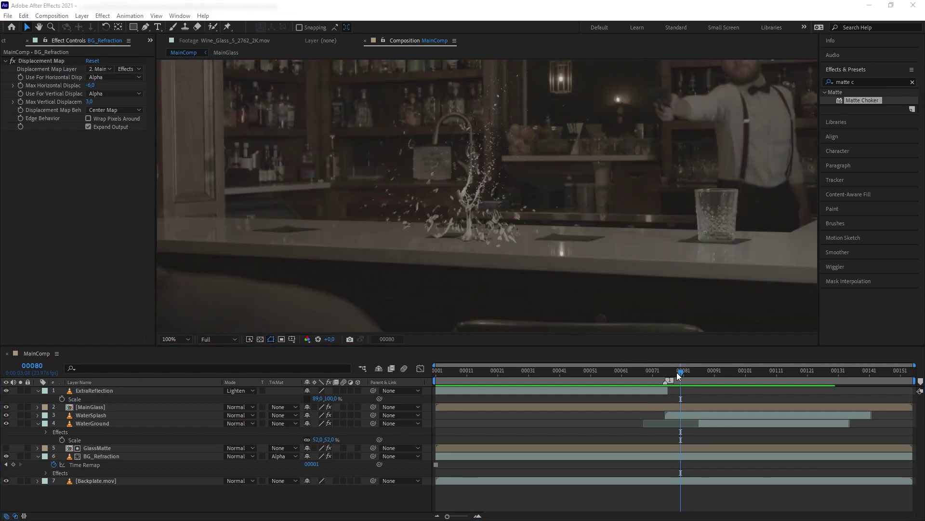
{"action": "left_click_drag", "start_coordinate": [677, 372], "coordinate": [665, 373]}
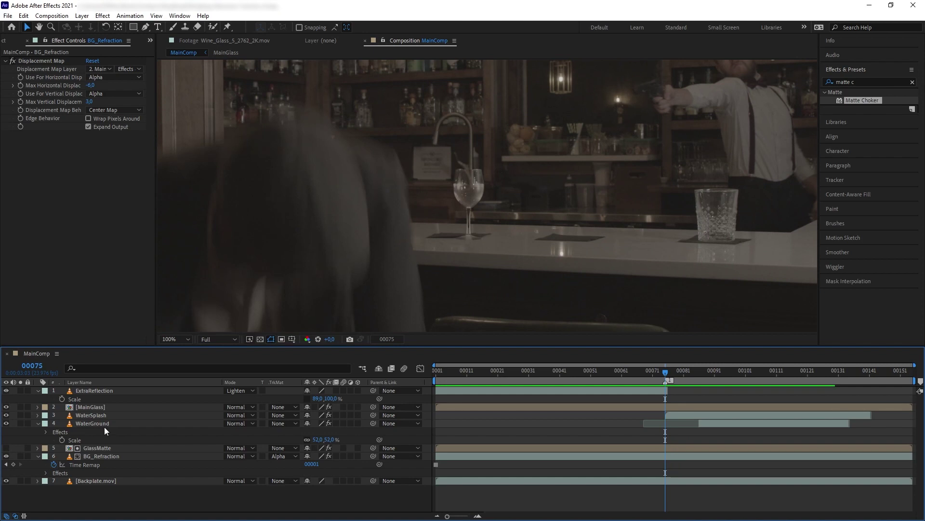
{"action": "left_click", "coordinate": [94, 408]}
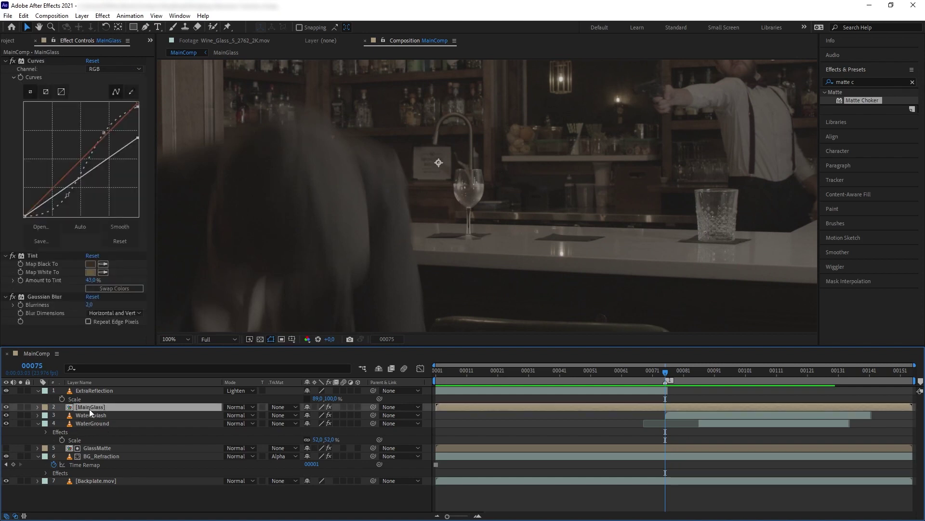
{"action": "key", "text": "ctrl+d"}
{"action": "left_click", "coordinate": [116, 28]}
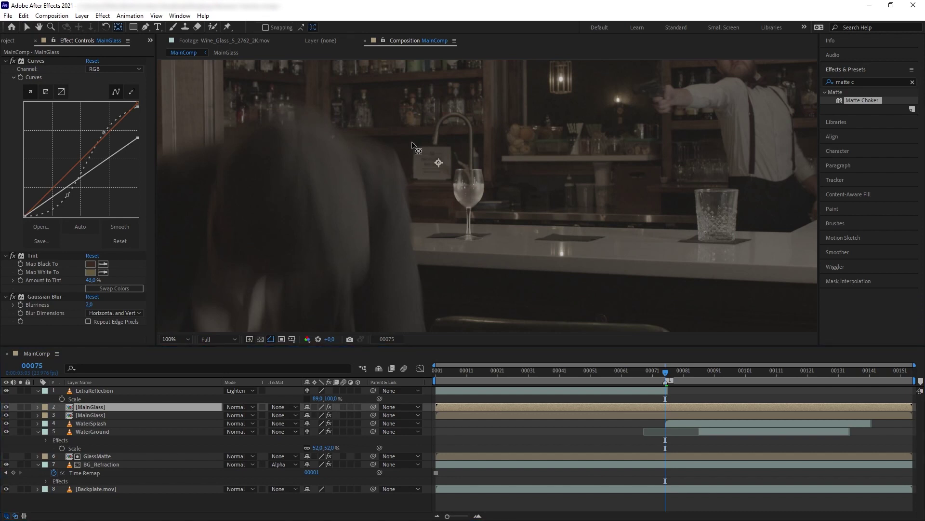
{"action": "left_click_drag", "start_coordinate": [439, 163], "coordinate": [470, 239]}
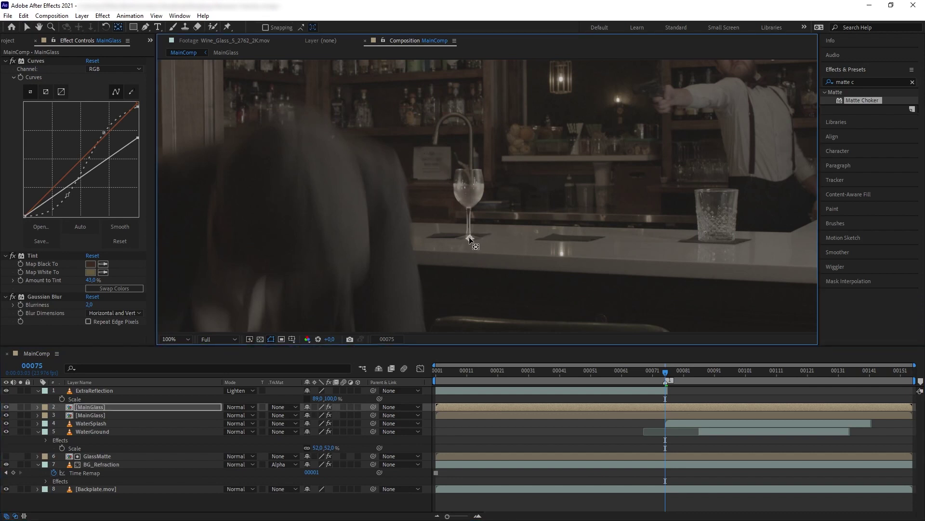
Flip the MainGlass duplicate vertically with an unlinked scale of 100, -100% and align it beneath the glass's base.
{"action": "left_click", "coordinate": [100, 408]}
{"action": "key", "text": "s"}
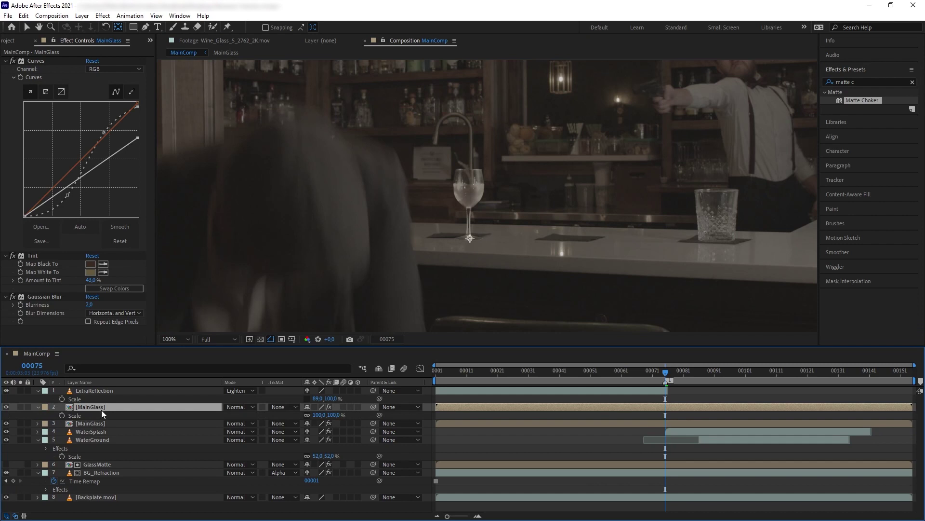
{"action": "left_click", "coordinate": [307, 415]}
{"action": "left_click", "coordinate": [334, 415]}
{"action": "type", "text": "-"}
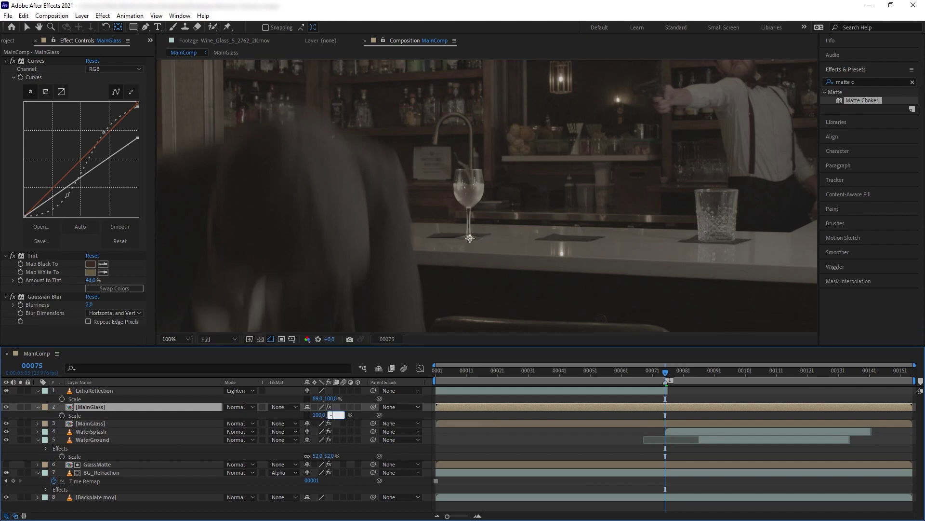
{"action": "type", "text": "100"}
{"action": "key", "text": "Return"}
{"action": "scroll", "coordinate": [453, 265], "scroll_direction": "up", "scroll_amount": 1}
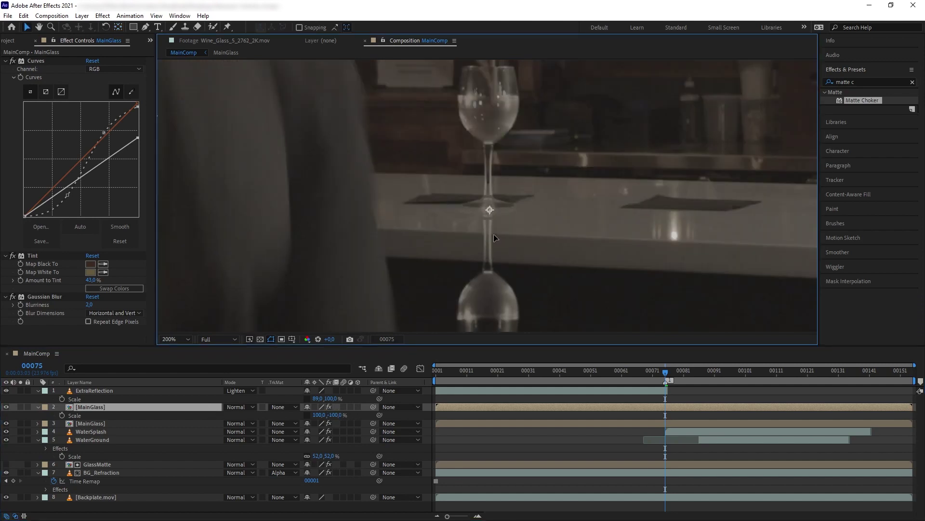
{"action": "left_click_drag", "start_coordinate": [495, 232], "coordinate": [495, 234]}
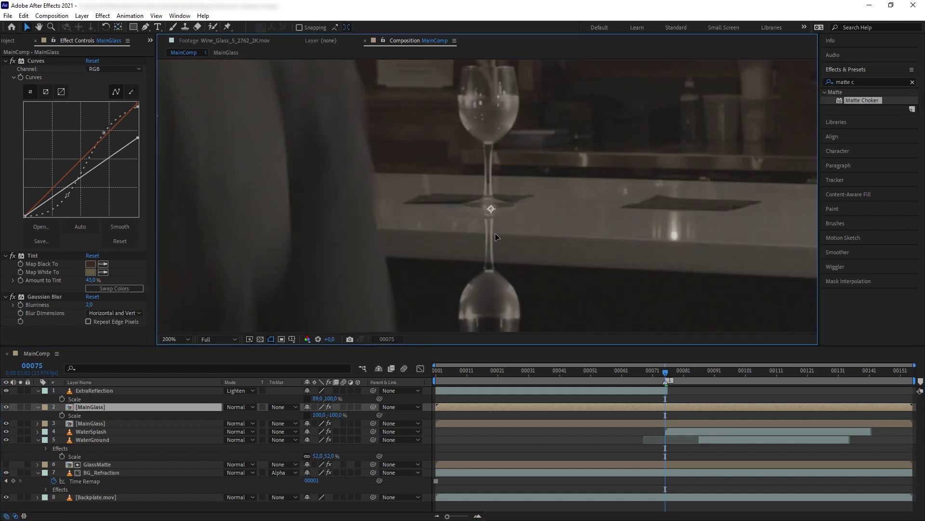
Set the flipped glass layer's opacity to 60%.
{"action": "key", "text": "Return"}
{"action": "left_click", "coordinate": [195, 406]}
{"action": "key", "text": "t"}
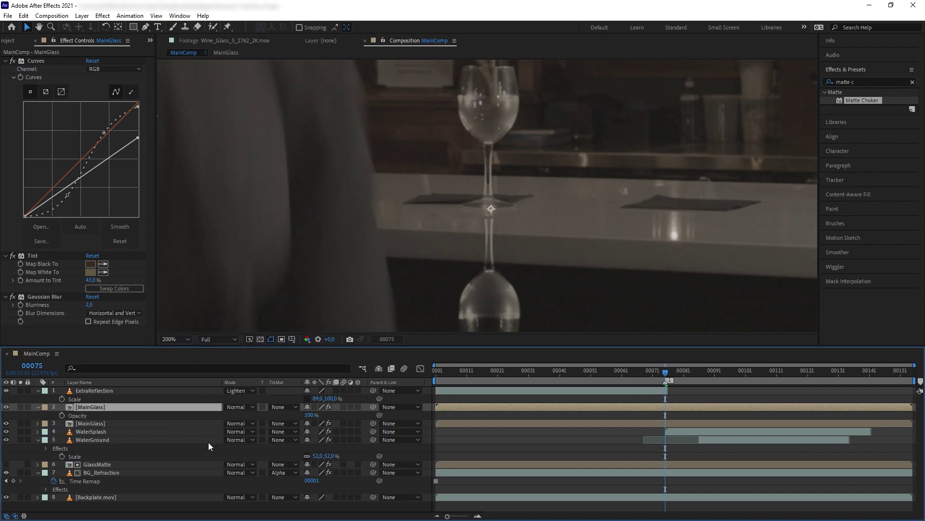
{"action": "left_click", "coordinate": [310, 414]}
{"action": "type", "text": "60"}
{"action": "key", "text": "Return"}
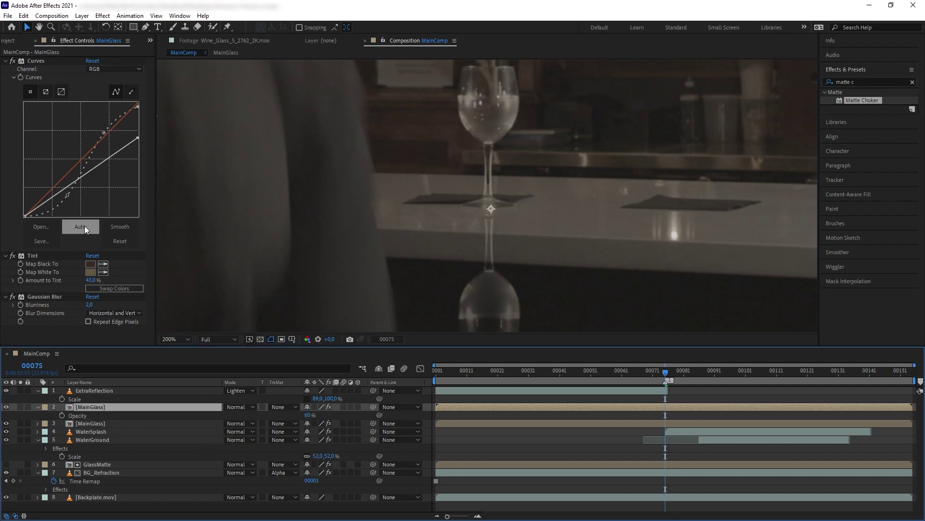
Replace the flipped glass's Gaussian Blur with a Directional Blur of length 3.7, and preview the reflection.
{"action": "left_click", "coordinate": [26, 295]}
{"action": "key", "text": "Delete"}
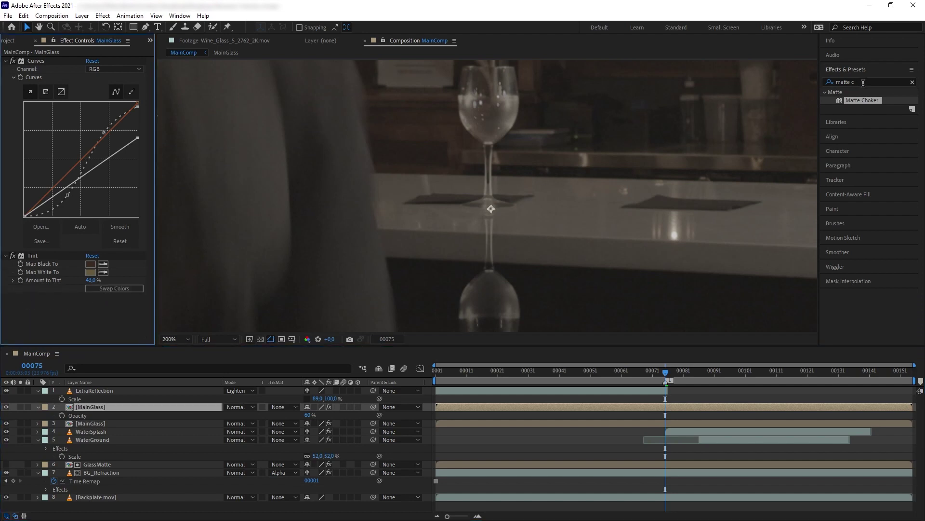
{"action": "left_click", "coordinate": [864, 83]}
{"action": "type", "text": "direct"}
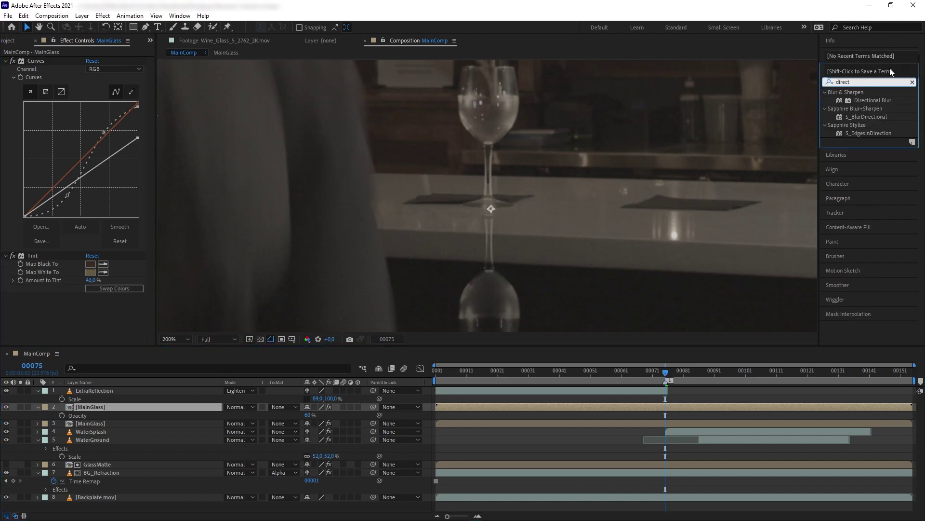
{"action": "left_click_drag", "start_coordinate": [870, 100], "coordinate": [104, 331]}
{"action": "left_click", "coordinate": [659, 373]}
{"action": "key", "text": "space"}
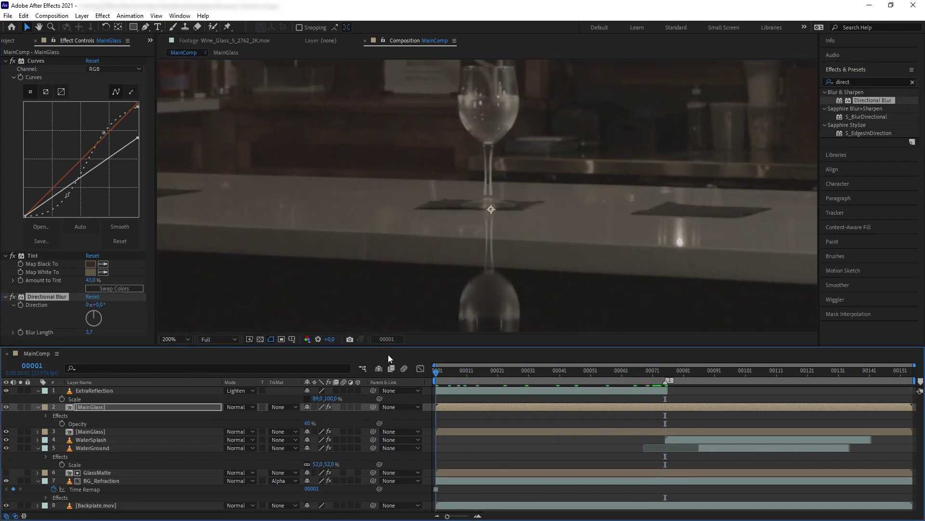
At frame 1, draw a closed four-point mask on the flipped glass layer around the dark mat under the glass.
{"action": "scroll", "coordinate": [448, 229], "scroll_direction": "up", "scroll_amount": 2}
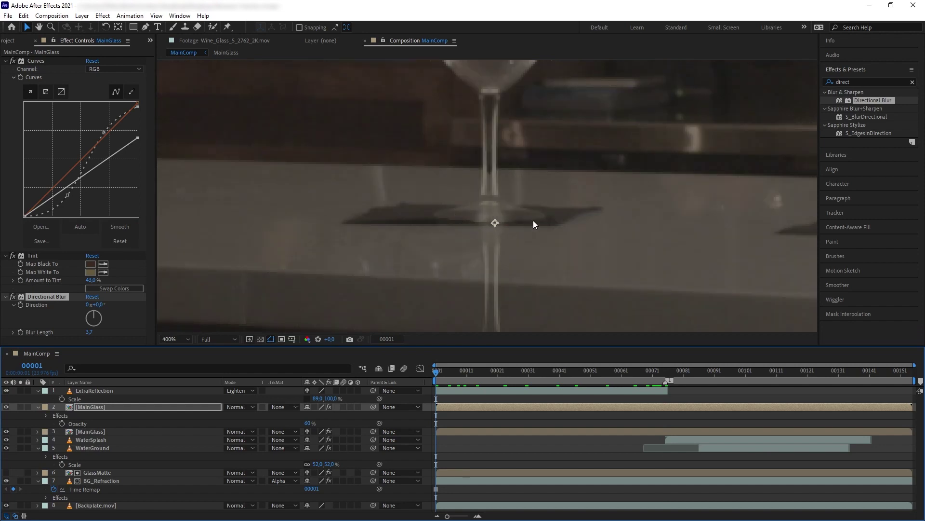
{"action": "left_click", "coordinate": [145, 27]}
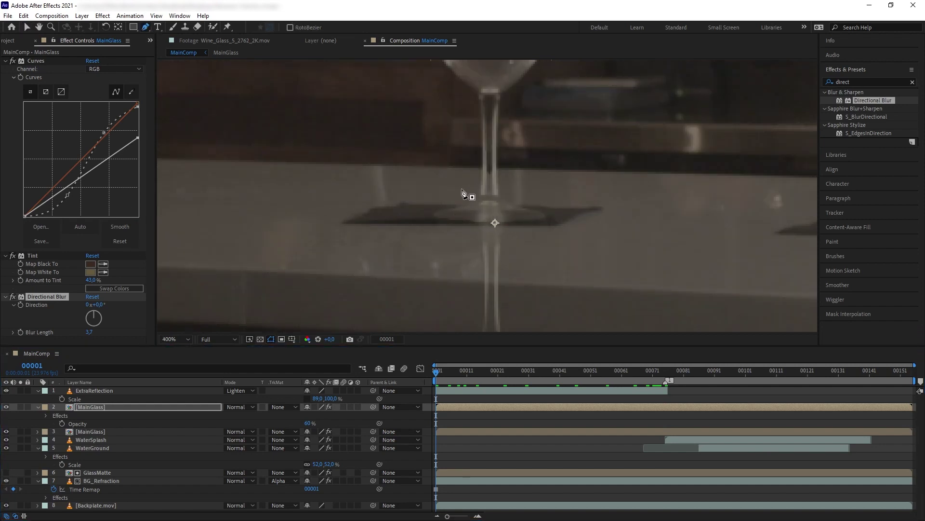
{"action": "left_click", "coordinate": [346, 223]}
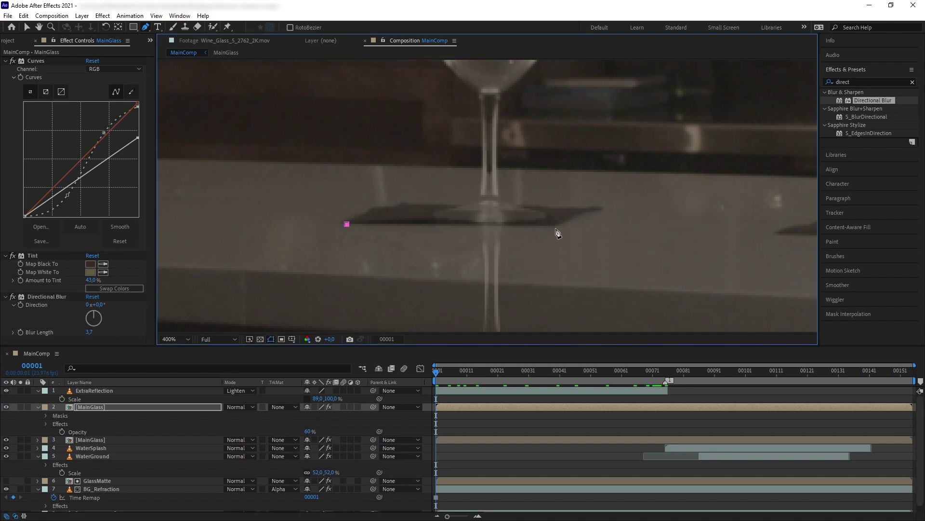
{"action": "left_click", "coordinate": [555, 227]}
{"action": "left_click", "coordinate": [590, 209]}
{"action": "left_click", "coordinate": [391, 205]}
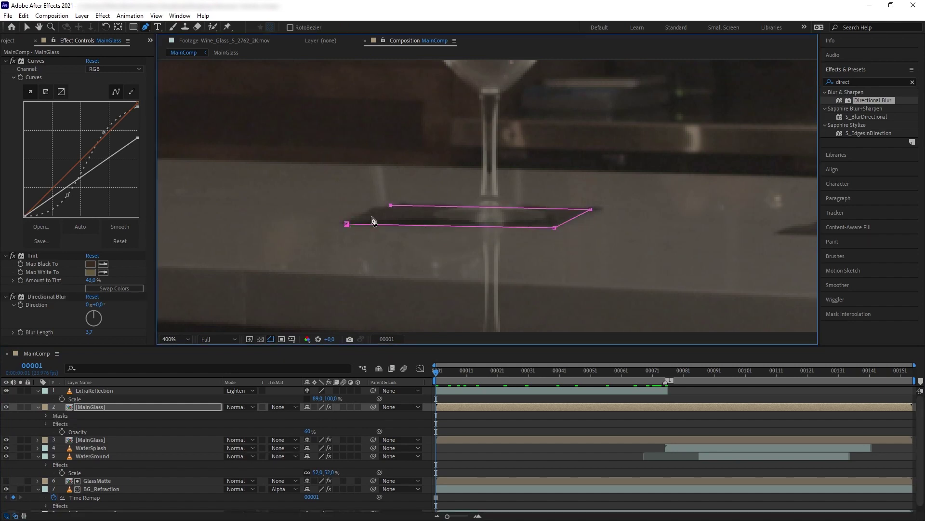
{"action": "left_click", "coordinate": [346, 224]}
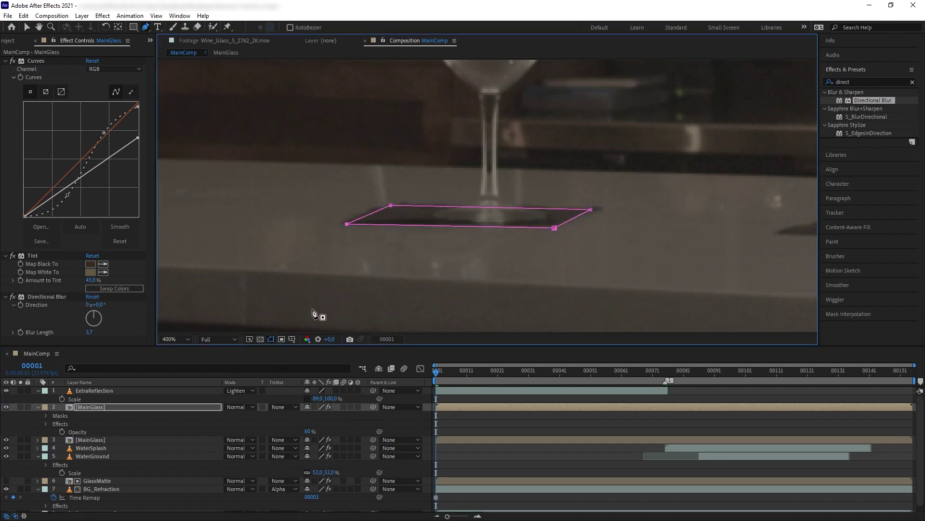
Set the mat mask's mode to Subtract and its feather to 5 pixels.
{"action": "key", "text": "m"}
{"action": "left_click", "coordinate": [312, 415]}
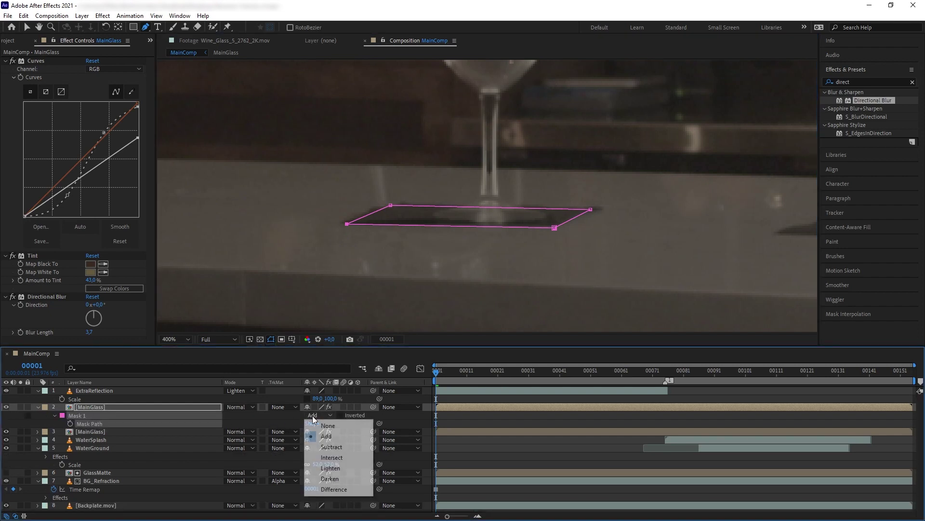
{"action": "left_click", "coordinate": [320, 445]}
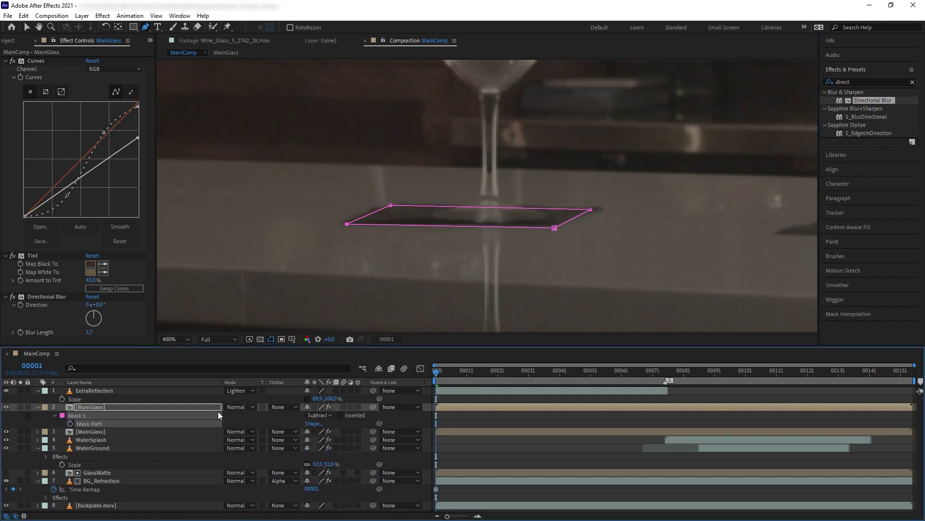
{"action": "key", "text": "f"}
{"action": "left_click", "coordinate": [324, 423]}
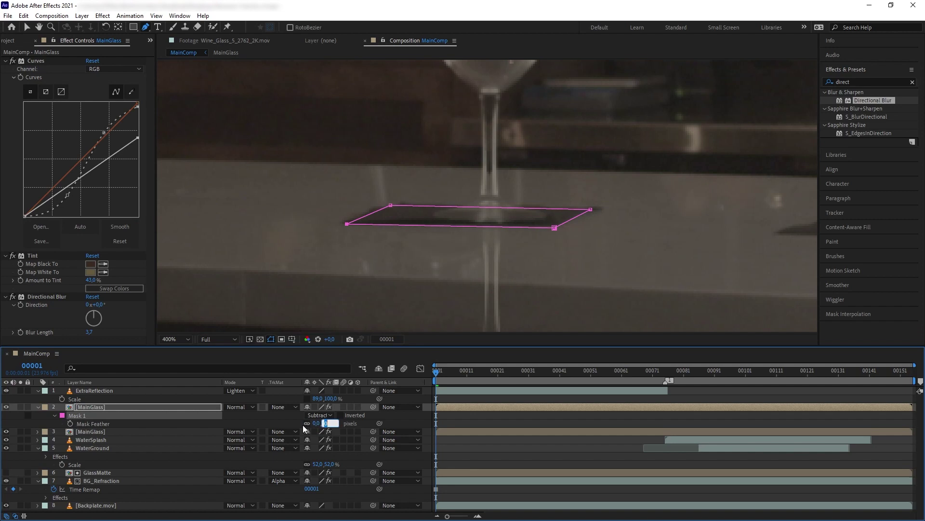
{"action": "type", "text": "5"}
{"action": "left_click", "coordinate": [259, 420]}
Rename the flipped glass layer as GlassTableReflection.
{"action": "key", "text": "comma"}
{"action": "right_click", "coordinate": [93, 407]}
{"action": "left_click", "coordinate": [112, 403]}
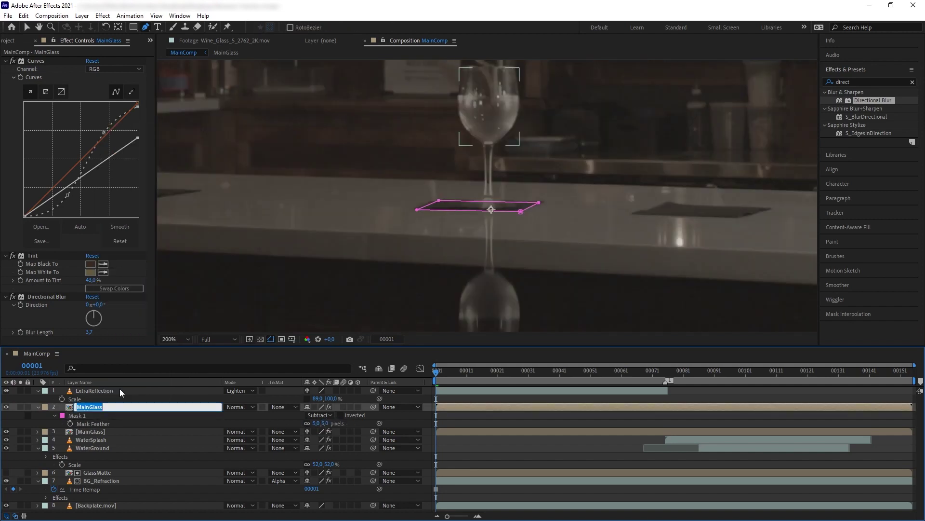
{"action": "type", "text": "GlassTableReflection"}
{"action": "key", "text": "Return"}
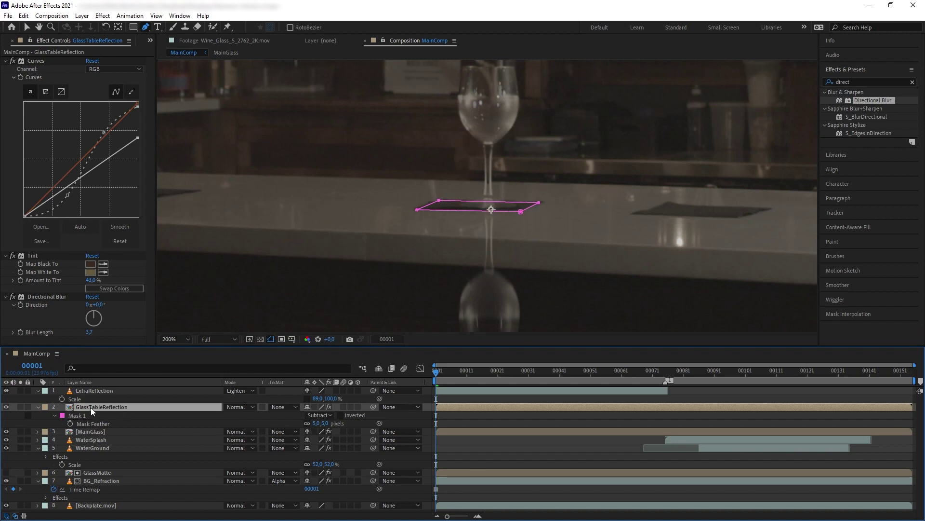
Move the GlassTableReflection layer directly above the Backplate.mov layer in the stacking order and preview the composite.
{"action": "left_click_drag", "start_coordinate": [91, 407], "coordinate": [117, 492]}
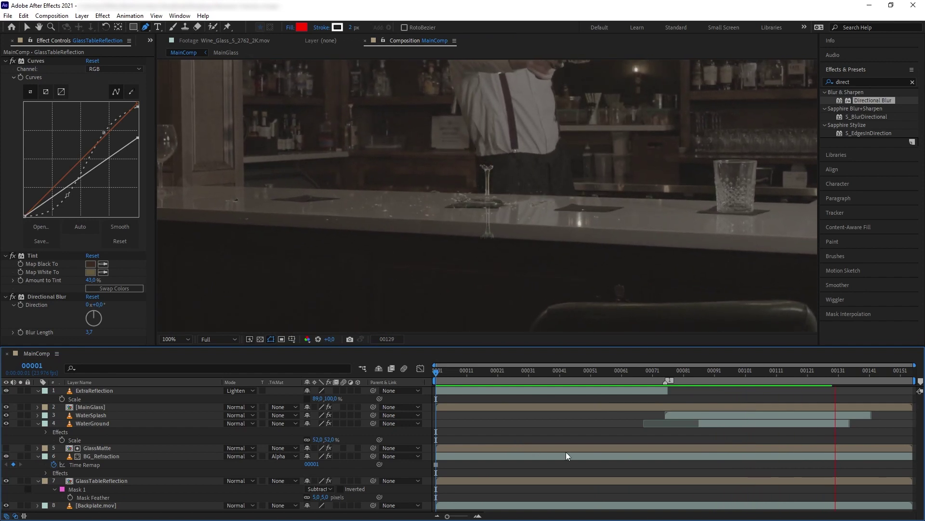
{"action": "key", "text": "space"}
{"action": "left_click_drag", "start_coordinate": [771, 367], "coordinate": [430, 438]}
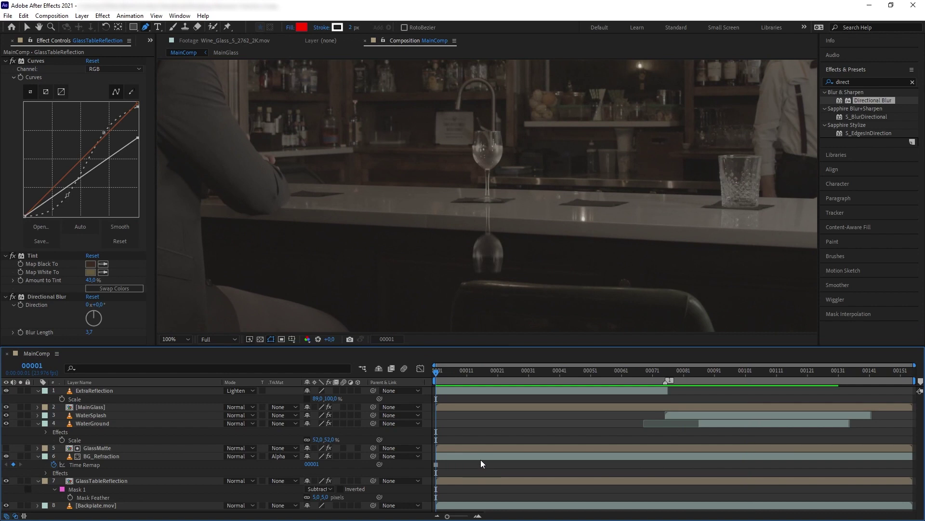
Apply the Mocha Pro effect to the Backplate.mov layer and launch the Mocha Pro interface.
{"action": "key", "text": "v"}
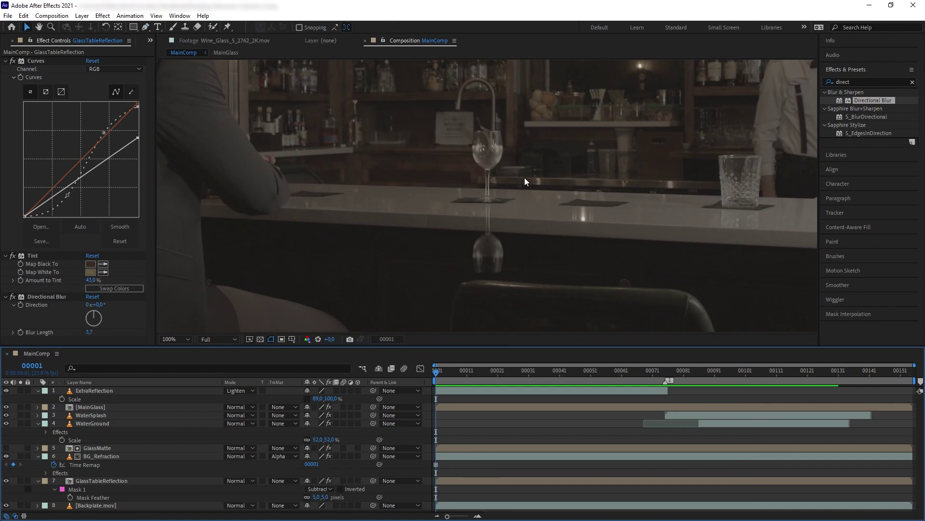
{"action": "scroll", "coordinate": [525, 189], "scroll_direction": "down", "scroll_amount": 2}
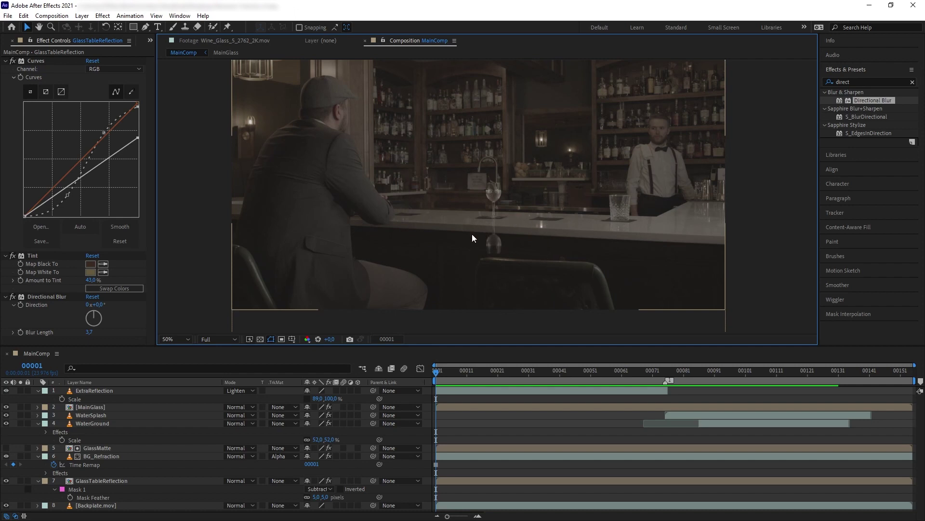
{"action": "left_click", "coordinate": [118, 504]}
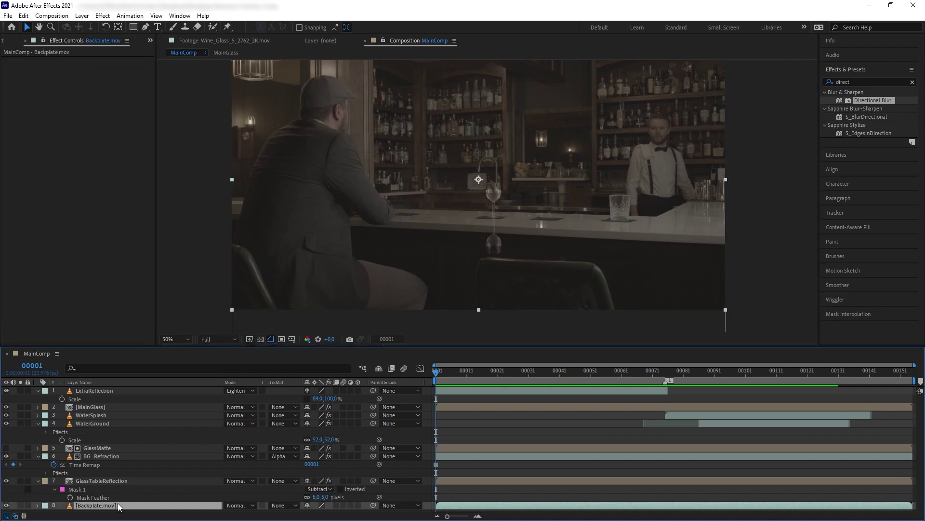
{"action": "left_click", "coordinate": [873, 81]}
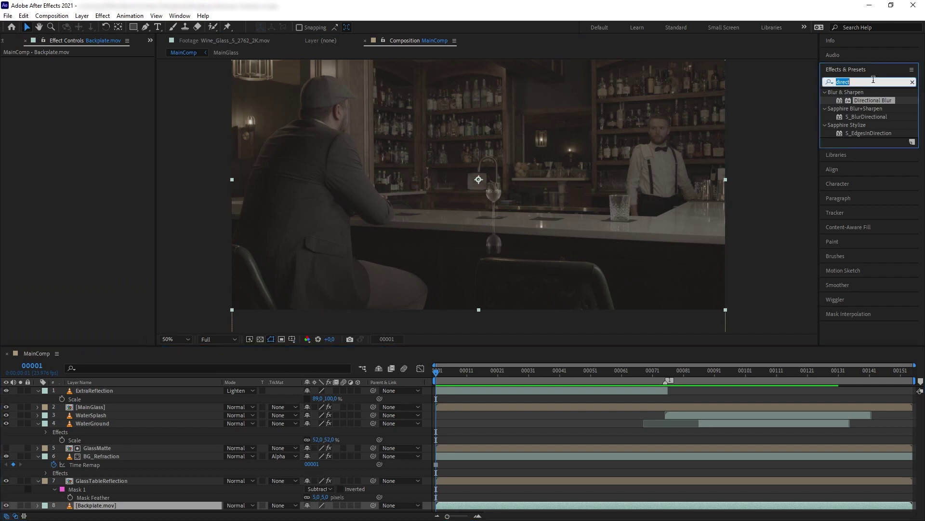
{"action": "type", "text": "mocha"}
{"action": "left_click_drag", "start_coordinate": [859, 108], "coordinate": [111, 151]}
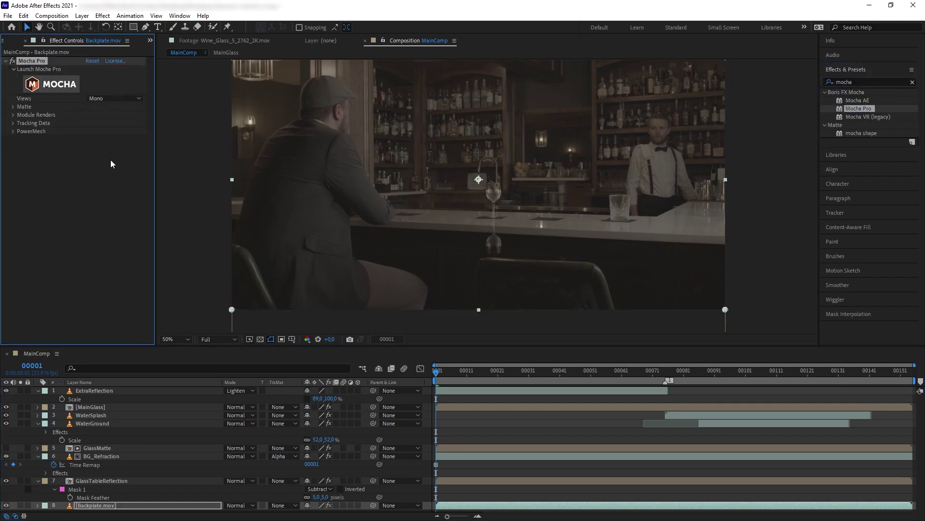
{"action": "left_click", "coordinate": [45, 86]}
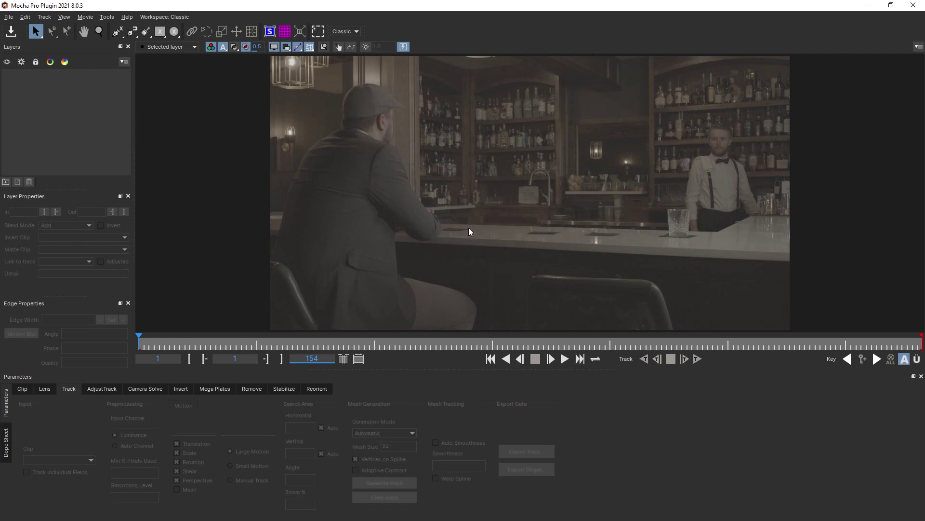
Scrub and play through the backplate clip to examine the camera movement and what passes in front of the bar counter.
{"action": "left_click_drag", "start_coordinate": [148, 343], "coordinate": [16, 343]}
{"action": "left_click_drag", "start_coordinate": [138, 340], "coordinate": [210, 338]}
{"action": "left_click_drag", "start_coordinate": [326, 334], "coordinate": [475, 343]}
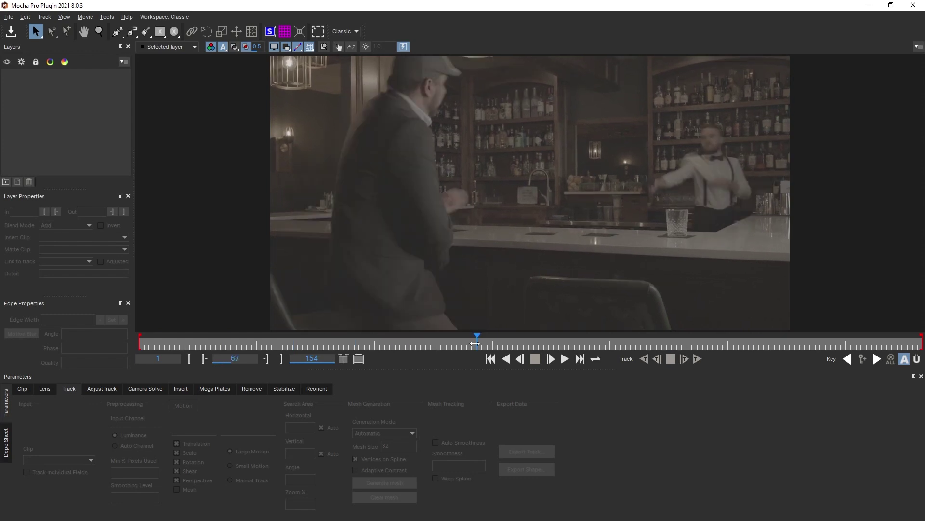
{"action": "key", "text": "space"}
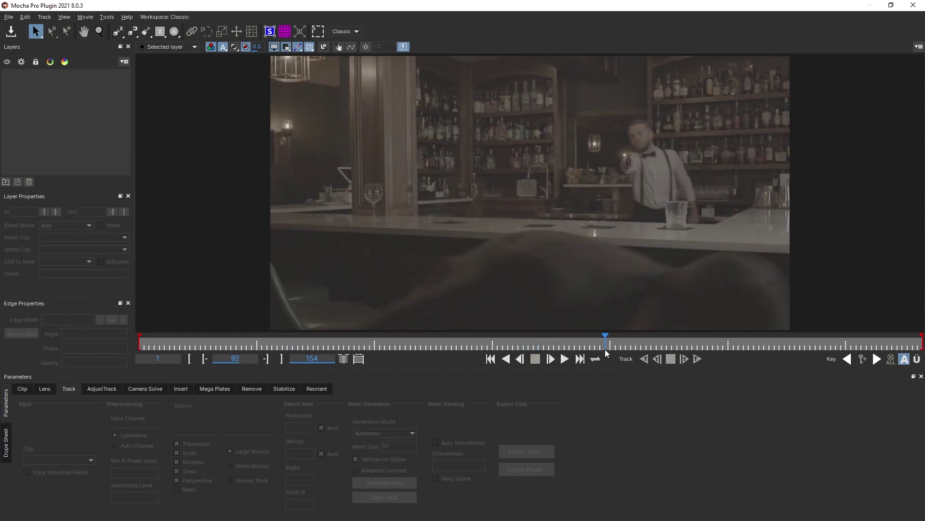
{"action": "left_click_drag", "start_coordinate": [606, 342], "coordinate": [756, 340]}
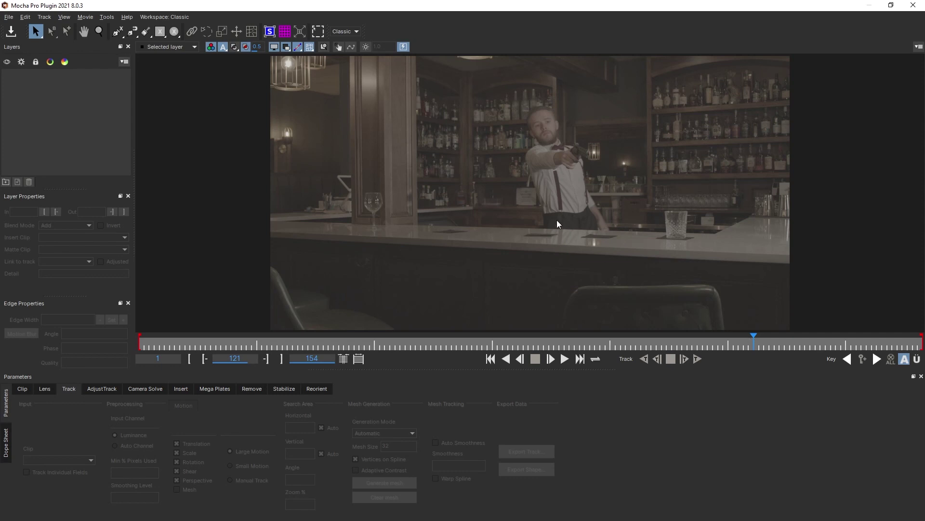
Draw a closed spline around the blurred foreground figure blocking the bar counter at frame 92.
{"action": "left_click_drag", "start_coordinate": [752, 341], "coordinate": [430, 337]}
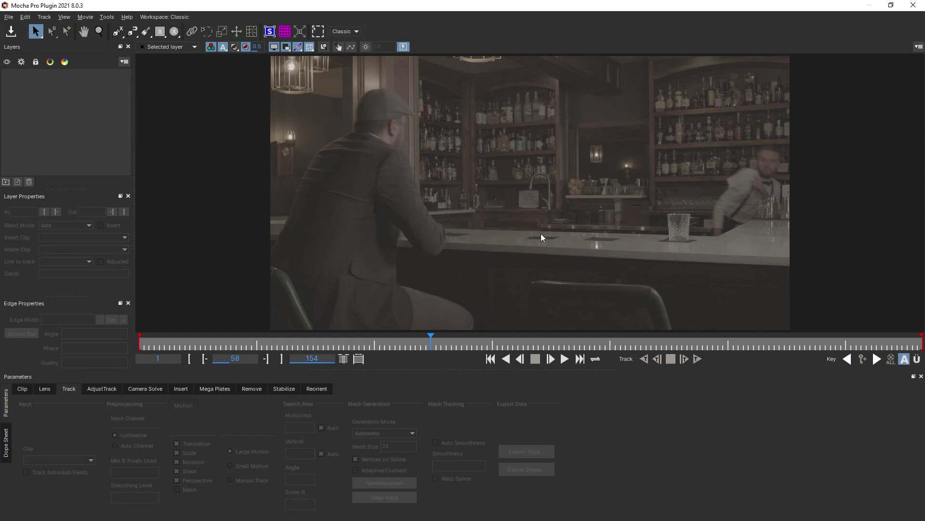
{"action": "left_click_drag", "start_coordinate": [437, 340], "coordinate": [603, 331]}
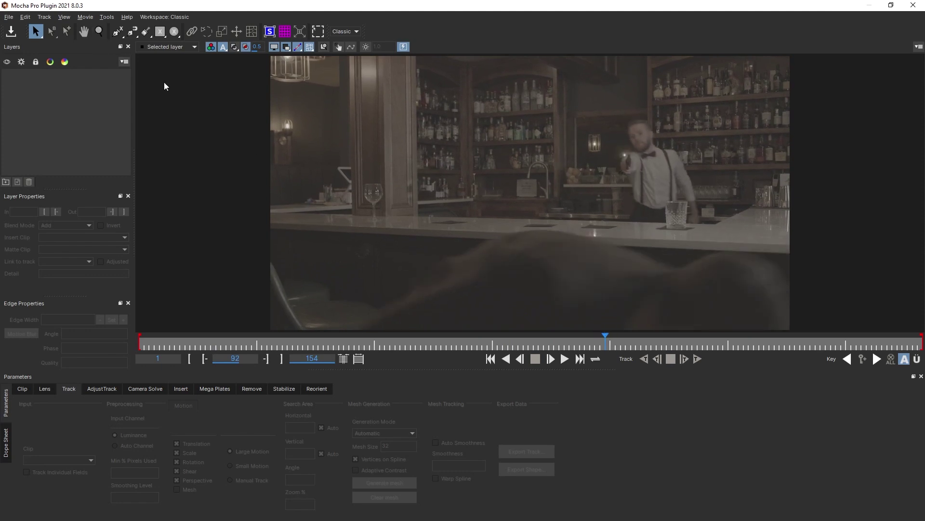
{"action": "left_click", "coordinate": [117, 32]}
{"action": "left_click", "coordinate": [535, 226]}
{"action": "left_click", "coordinate": [612, 235]}
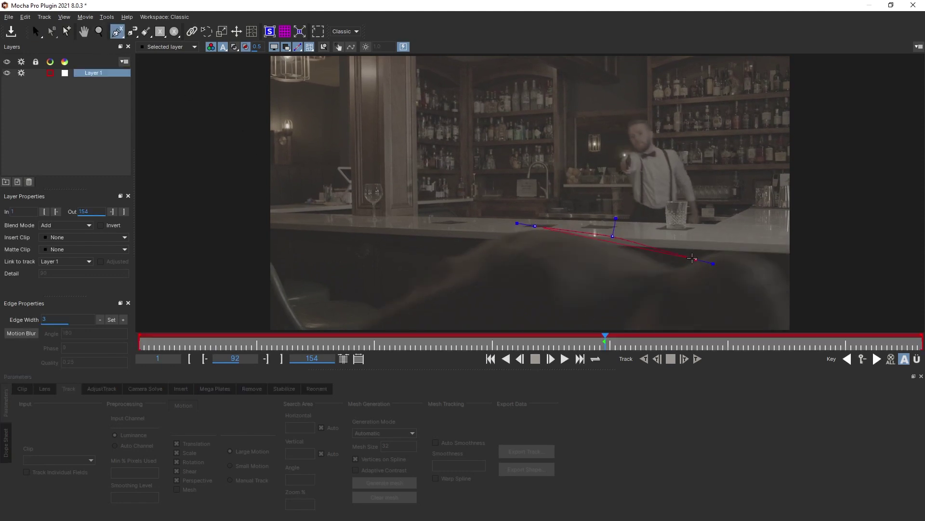
{"action": "left_click", "coordinate": [683, 263]}
{"action": "left_click", "coordinate": [779, 271]}
{"action": "left_click", "coordinate": [747, 323]}
{"action": "left_click", "coordinate": [484, 330]}
{"action": "left_click", "coordinate": [329, 320]}
{"action": "left_click", "coordinate": [461, 242]}
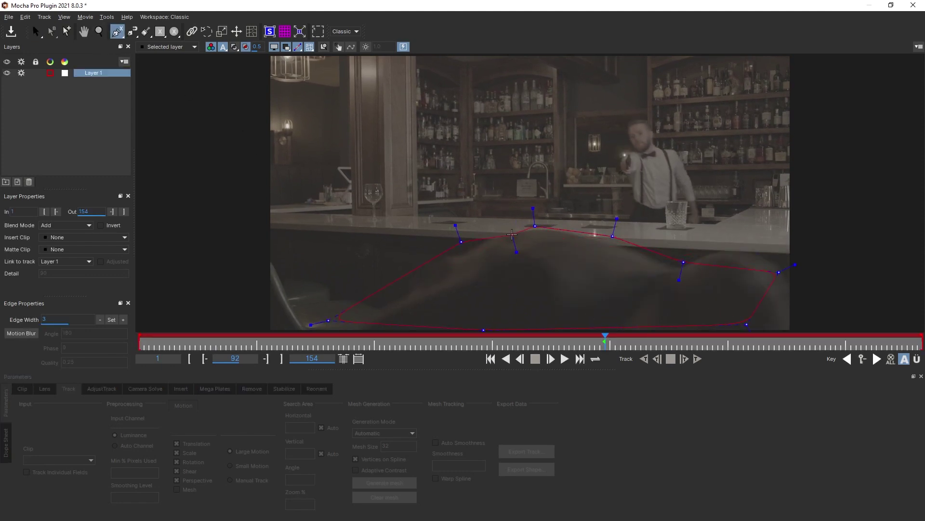
{"action": "left_click", "coordinate": [503, 231]}
{"action": "right_click", "coordinate": [503, 232]}
Keyframe the shape over neighbouring frames to follow the man in the foreground and rename its layer FG_Occlusion.
{"action": "left_click", "coordinate": [589, 336]}
{"action": "left_click_drag", "start_coordinate": [701, 204], "coordinate": [632, 197]}
{"action": "left_click_drag", "start_coordinate": [545, 229], "coordinate": [542, 235]}
{"action": "left_click_drag", "start_coordinate": [596, 344], "coordinate": [615, 342]}
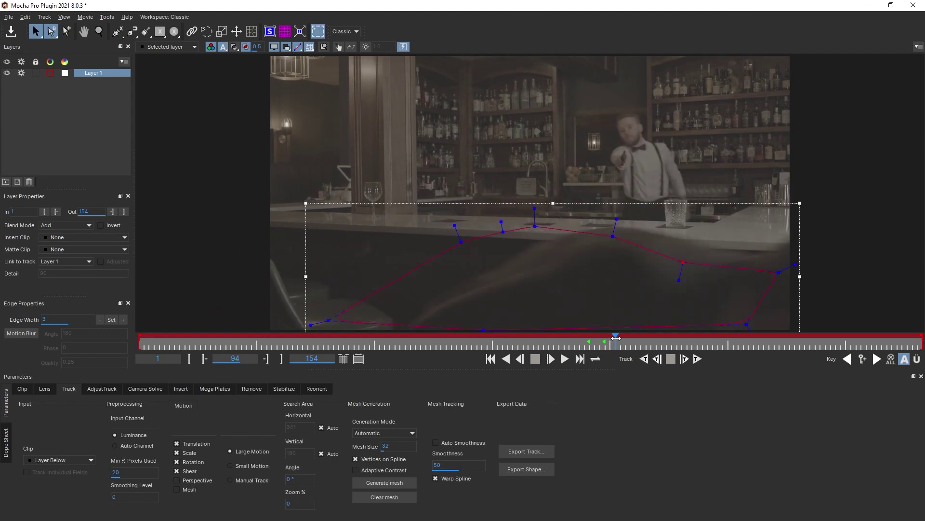
{"action": "left_click_drag", "start_coordinate": [670, 202], "coordinate": [749, 198]}
{"action": "left_click", "coordinate": [634, 343]}
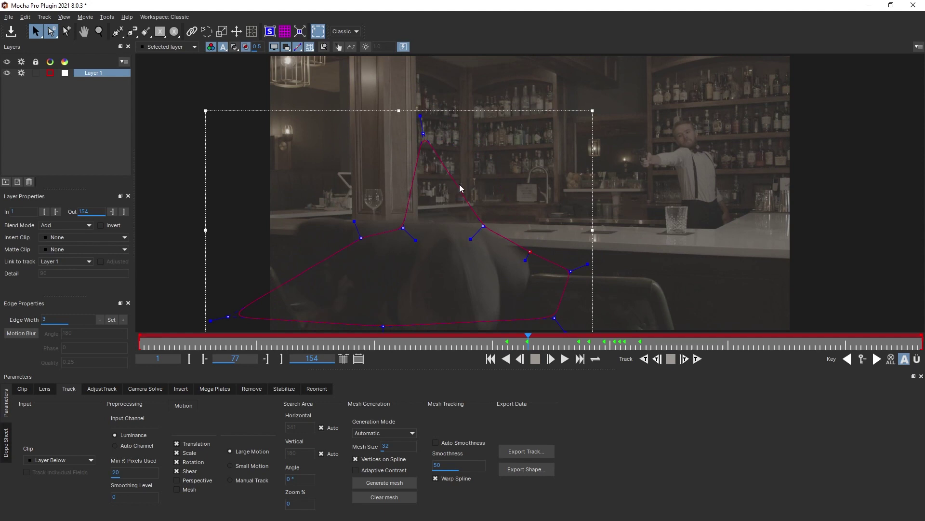
{"action": "left_click_drag", "start_coordinate": [440, 128], "coordinate": [440, 217]}
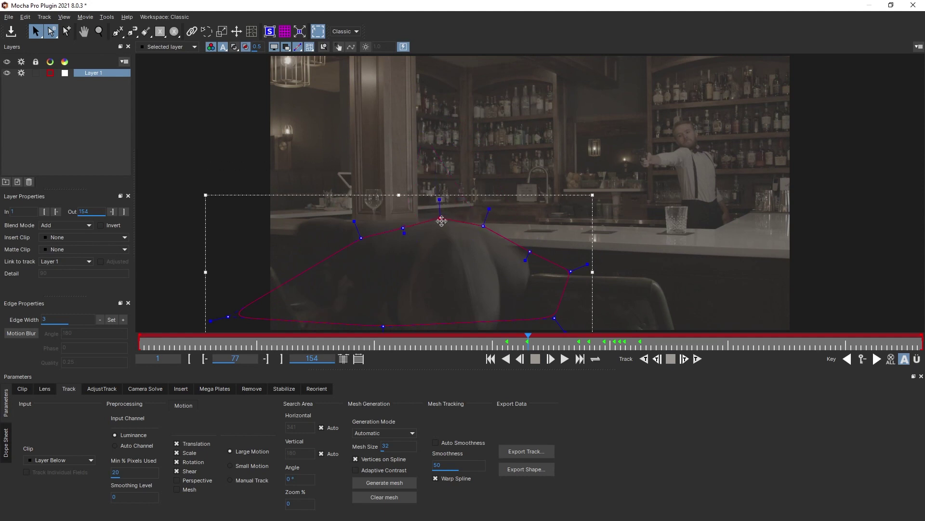
{"action": "left_click_drag", "start_coordinate": [553, 320], "coordinate": [554, 289]}
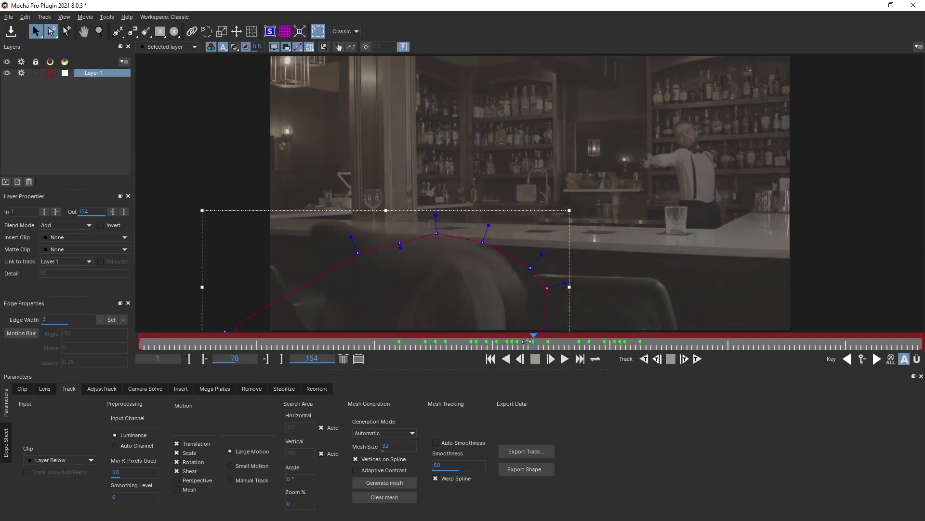
{"action": "left_click_drag", "start_coordinate": [534, 342], "coordinate": [456, 349]}
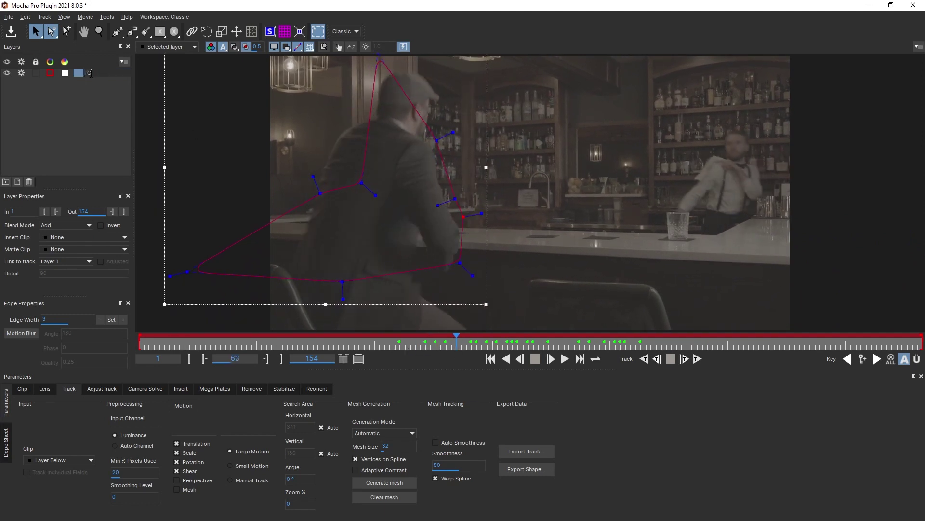
{"action": "key", "text": "Return"}
Draw a closed spline around the bartender's reflection on the countertop at frame 110.
{"action": "left_click_drag", "start_coordinate": [456, 341], "coordinate": [697, 342]}
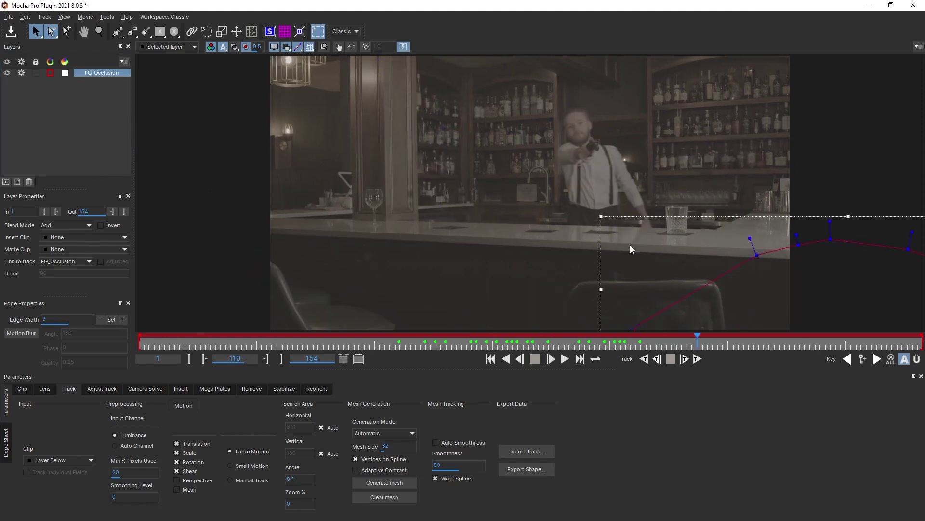
{"action": "left_click", "coordinate": [118, 31]}
{"action": "left_click", "coordinate": [564, 221]}
{"action": "left_click", "coordinate": [566, 247]}
{"action": "left_click", "coordinate": [582, 259]}
{"action": "left_click", "coordinate": [631, 252]}
{"action": "left_click", "coordinate": [645, 222]}
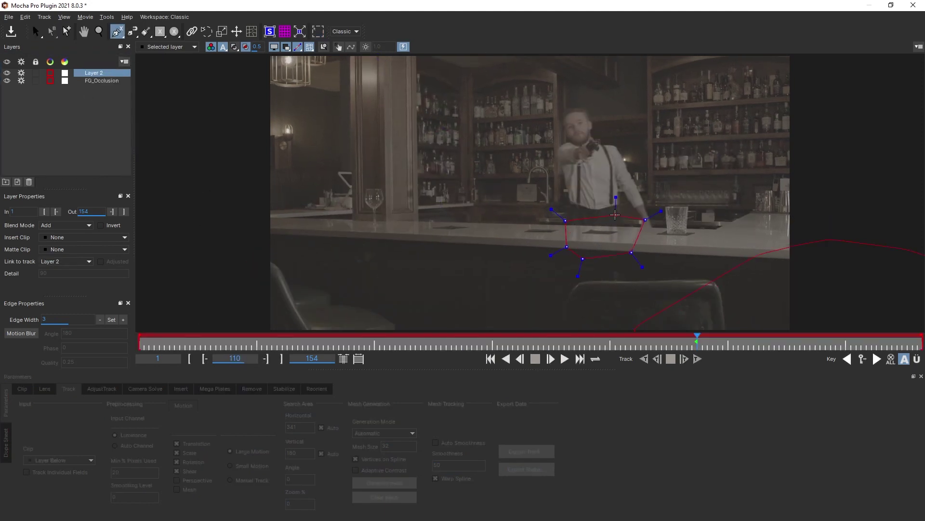
{"action": "right_click", "coordinate": [645, 222]}
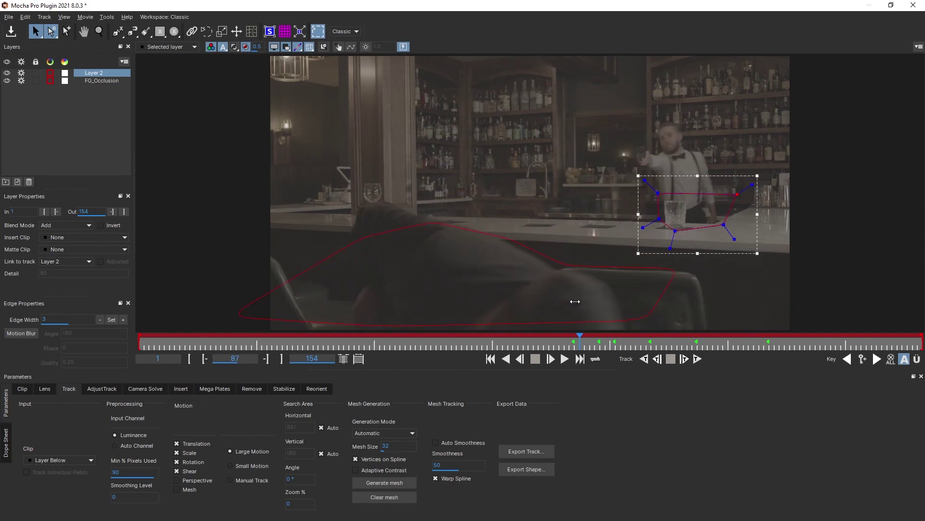
Keyframe the reflection shape to follow the bartender and place it outside the picture at frame 85.
{"action": "left_click_drag", "start_coordinate": [669, 346], "coordinate": [565, 327]}
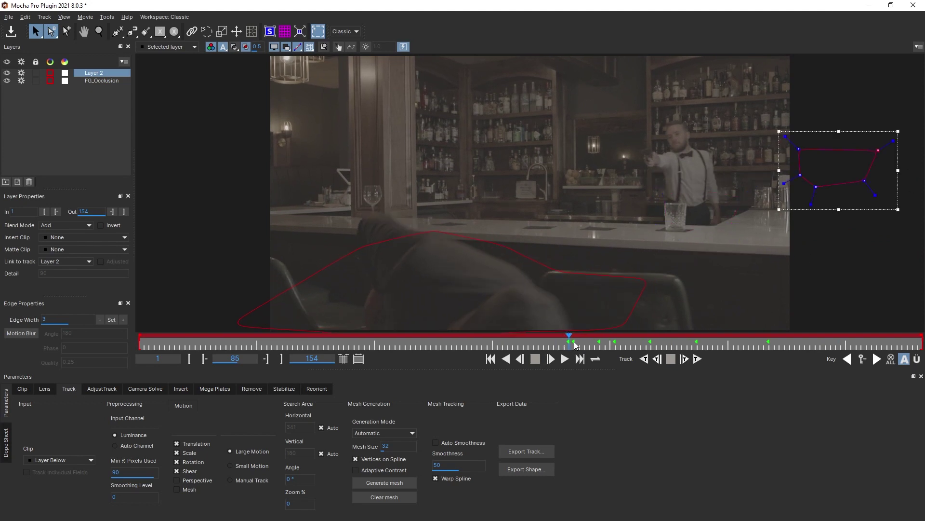
{"action": "left_click_drag", "start_coordinate": [571, 339], "coordinate": [572, 336]}
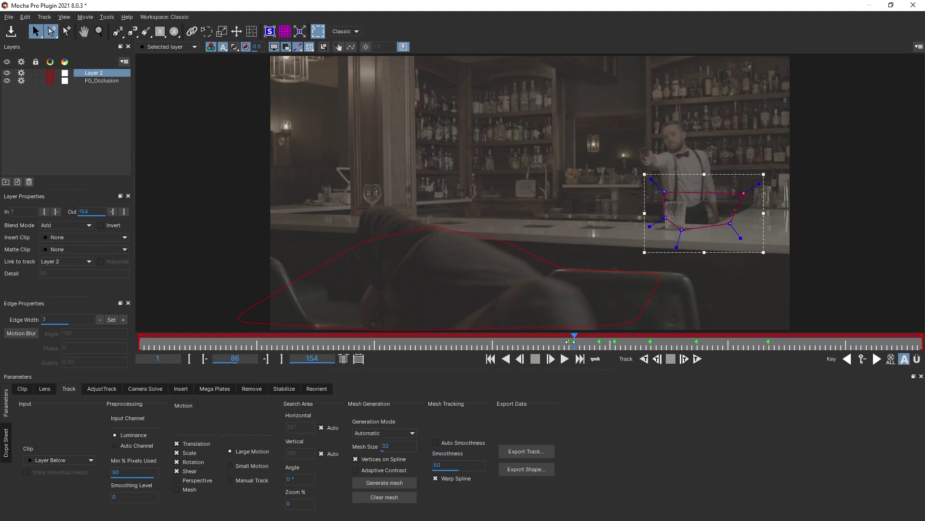
{"action": "left_click_drag", "start_coordinate": [570, 341], "coordinate": [124, 368]}
Rename the reflection shape's layer as Reflection_Occlusion.
{"action": "double_click", "coordinate": [94, 73]}
{"action": "type", "text": "Ref"}
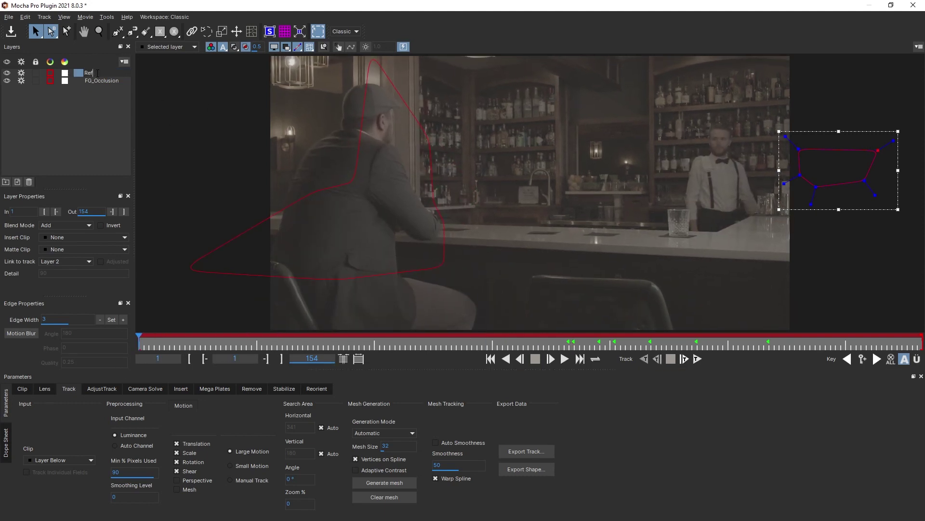
{"action": "type", "text": "lection_Occlusion"}
{"action": "key", "text": "Return"}
Draw a closed spline along the visible countertop from the man's elbow to beyond the whiskey glass at frame 1.
{"action": "left_click", "coordinate": [116, 32]}
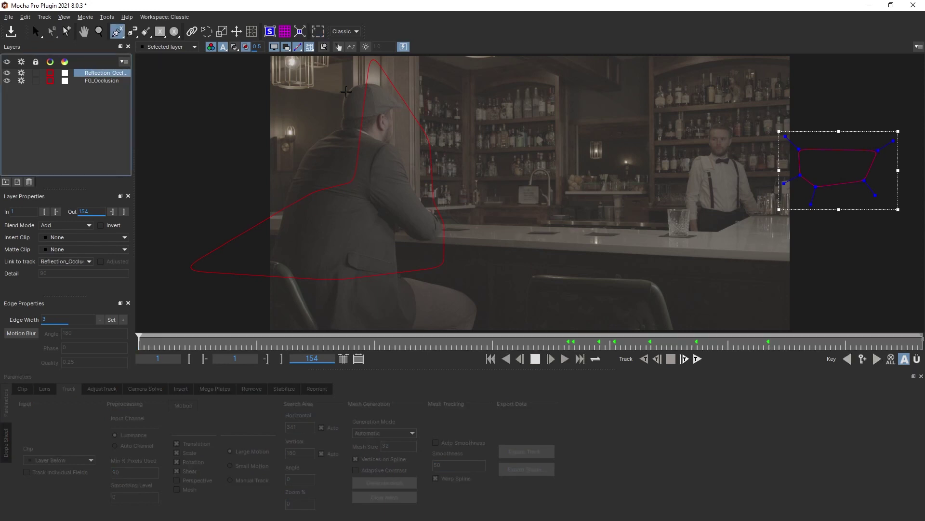
{"action": "left_click", "coordinate": [449, 235]}
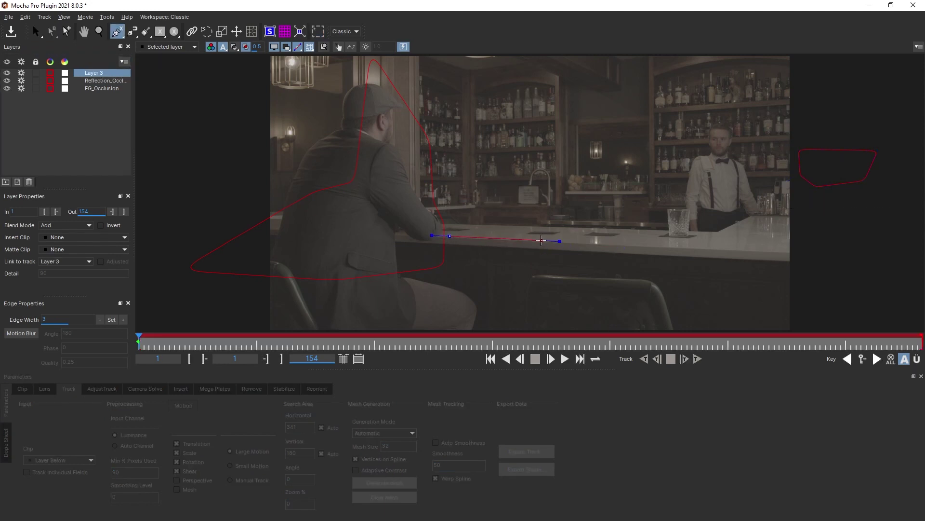
{"action": "left_click", "coordinate": [544, 239]}
{"action": "left_click", "coordinate": [691, 248]}
{"action": "left_click", "coordinate": [713, 232]}
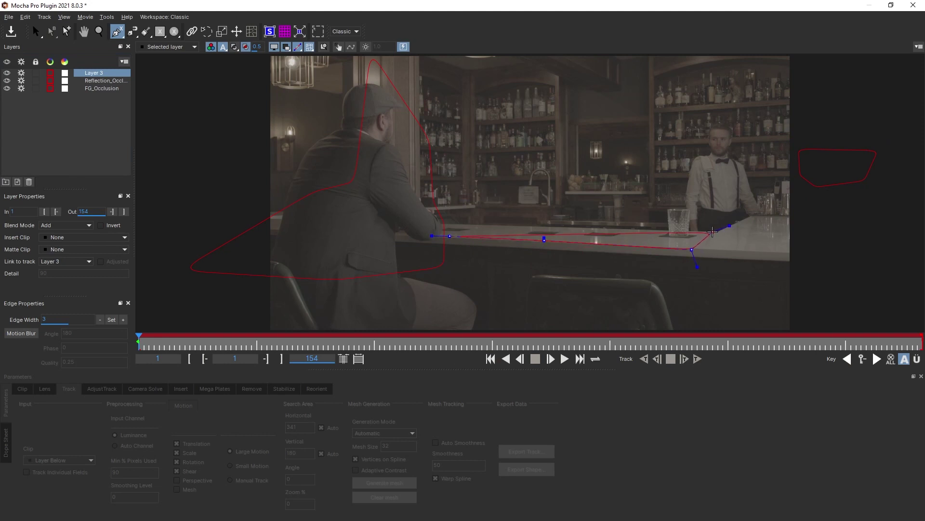
{"action": "left_click", "coordinate": [599, 229]}
{"action": "left_click", "coordinate": [468, 224]}
{"action": "left_click_drag", "start_coordinate": [468, 225], "coordinate": [471, 225]}
{"action": "left_click", "coordinate": [452, 226]}
{"action": "right_click", "coordinate": [452, 226]}
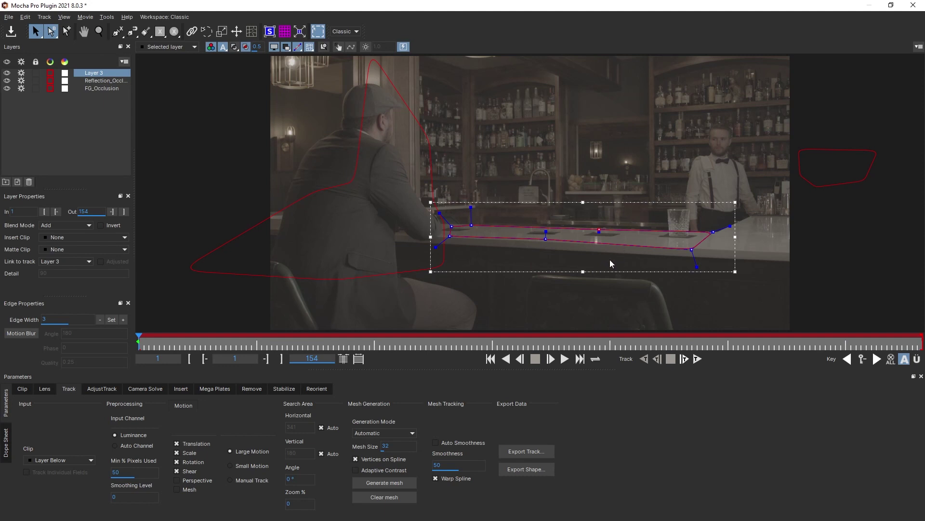
Rename the countertop shape's layer as TableTrack.
{"action": "scroll", "coordinate": [610, 254], "scroll_direction": "up", "scroll_amount": 2}
{"action": "double_click", "coordinate": [93, 73]}
{"action": "type", "text": "Track"}
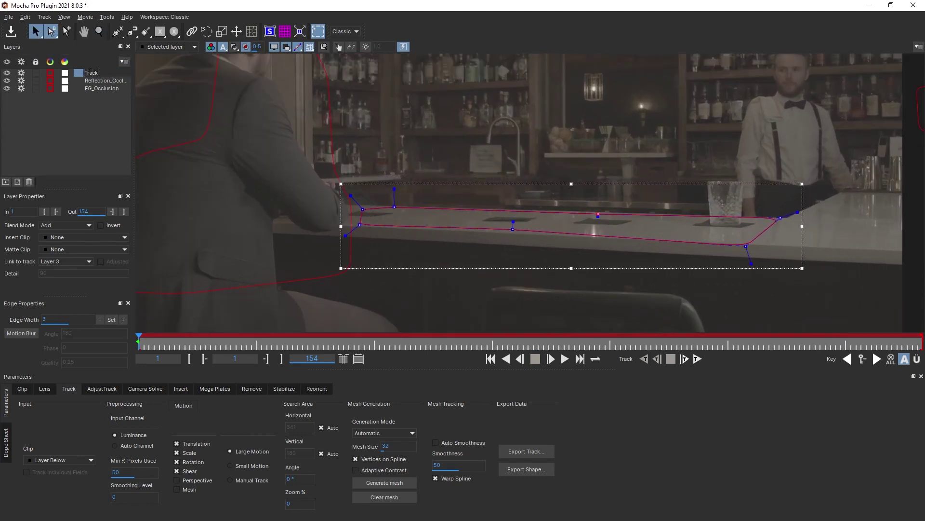
{"action": "key", "text": "Return"}
Move the TableTrack layer beneath both occlusion layers and exclude those two layers from tracking.
{"action": "left_click_drag", "start_coordinate": [85, 77], "coordinate": [85, 105]}
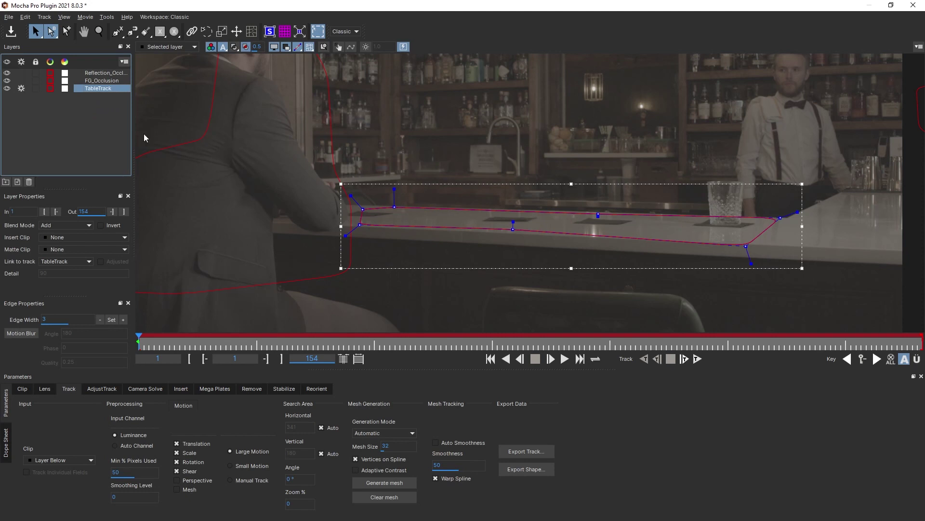
{"action": "left_click", "coordinate": [109, 80]}
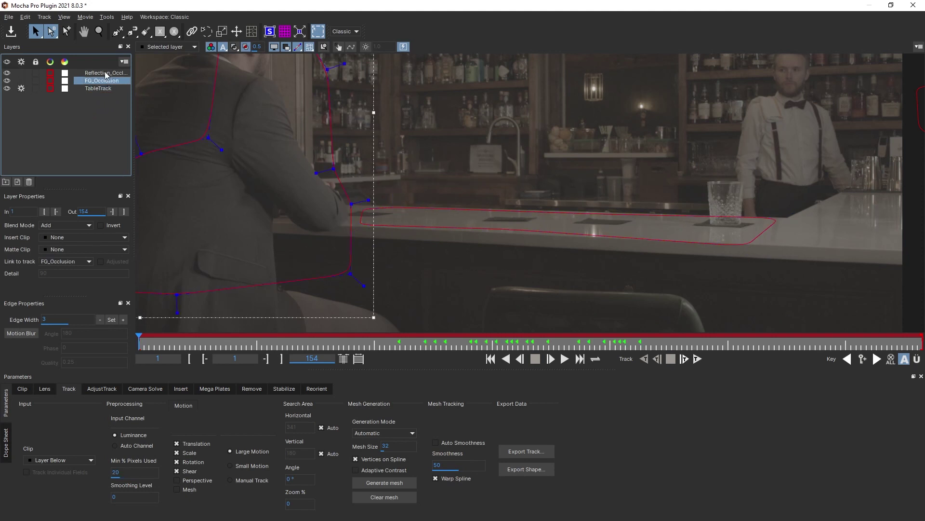
{"action": "left_click", "coordinate": [105, 72]}
{"action": "left_click", "coordinate": [109, 80]}
{"action": "left_click", "coordinate": [104, 88]}
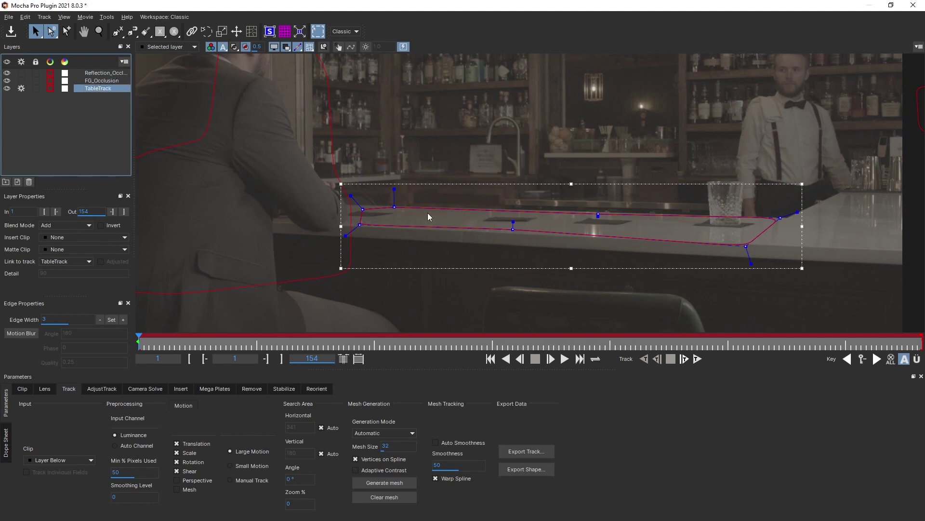
Track the TableTrack layer forward through the whole clip and scrub through the frames to check the track.
{"action": "left_click", "coordinate": [698, 359]}
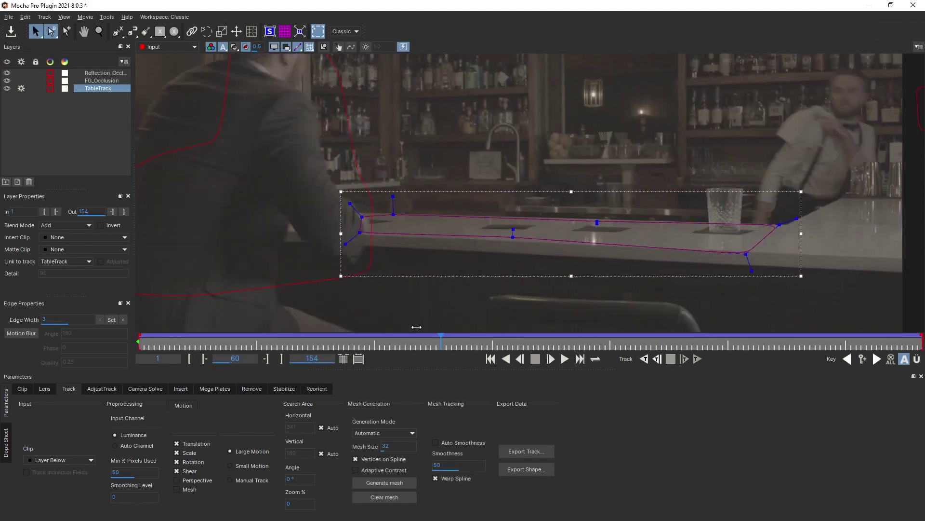
{"action": "left_click_drag", "start_coordinate": [97, 357], "coordinate": [662, 246]}
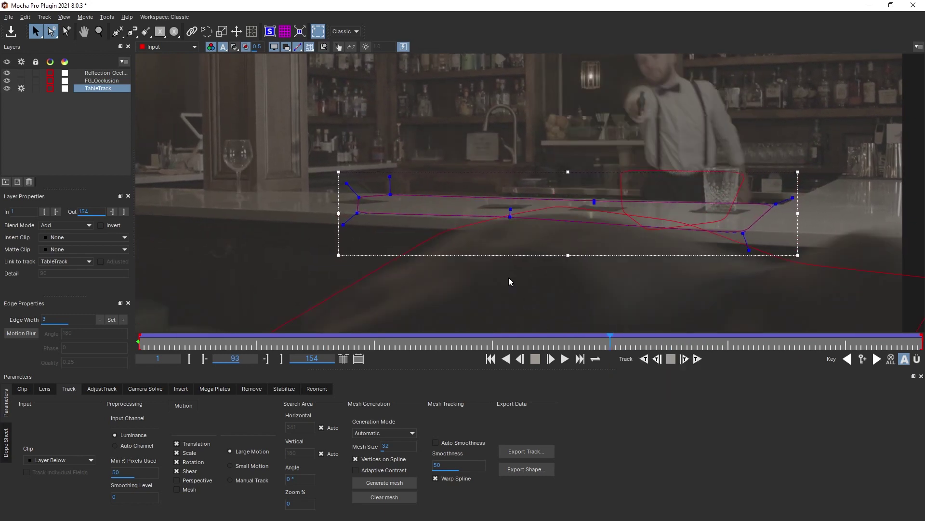
{"action": "left_click_drag", "start_coordinate": [612, 342], "coordinate": [144, 357]}
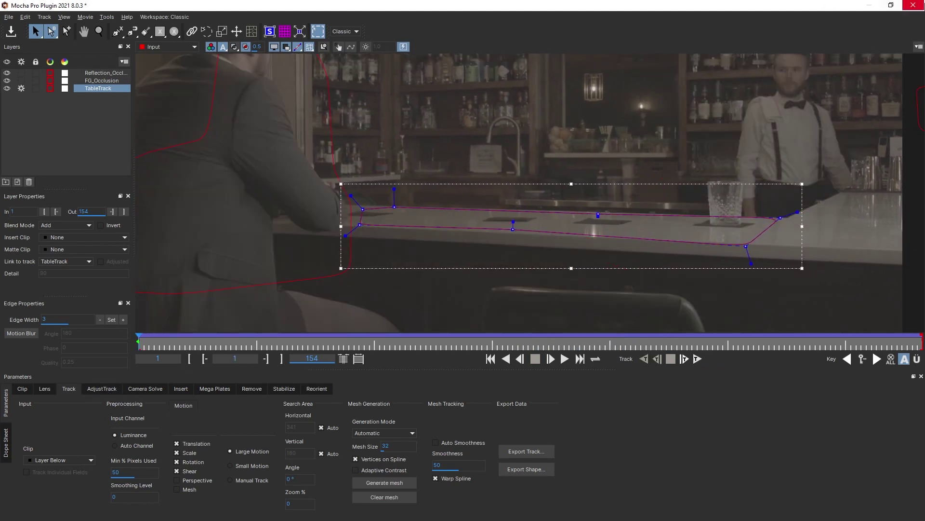
Close Mocha Pro and save the project changes.
{"action": "left_click", "coordinate": [914, 5]}
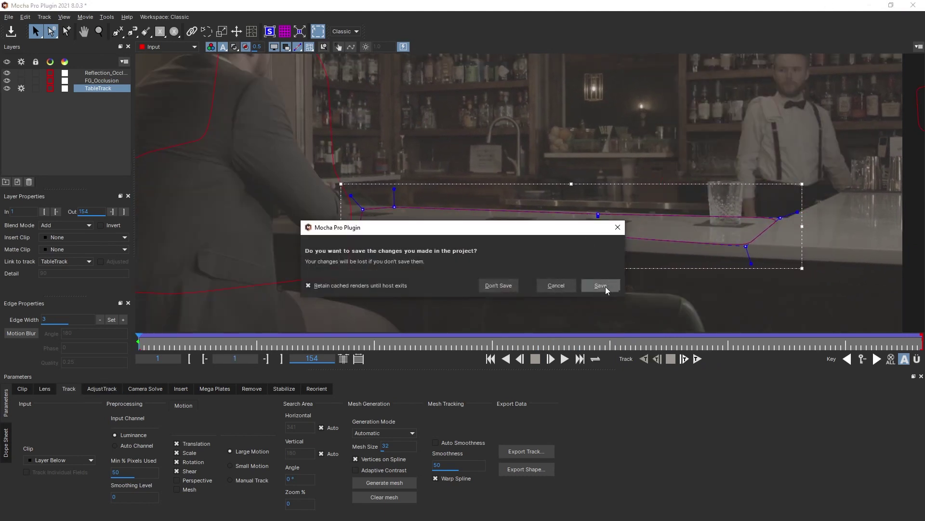
{"action": "left_click", "coordinate": [606, 286]}
Create a null object above the Backplate.mov layer and rename it Tracker.
{"action": "left_click", "coordinate": [82, 16]}
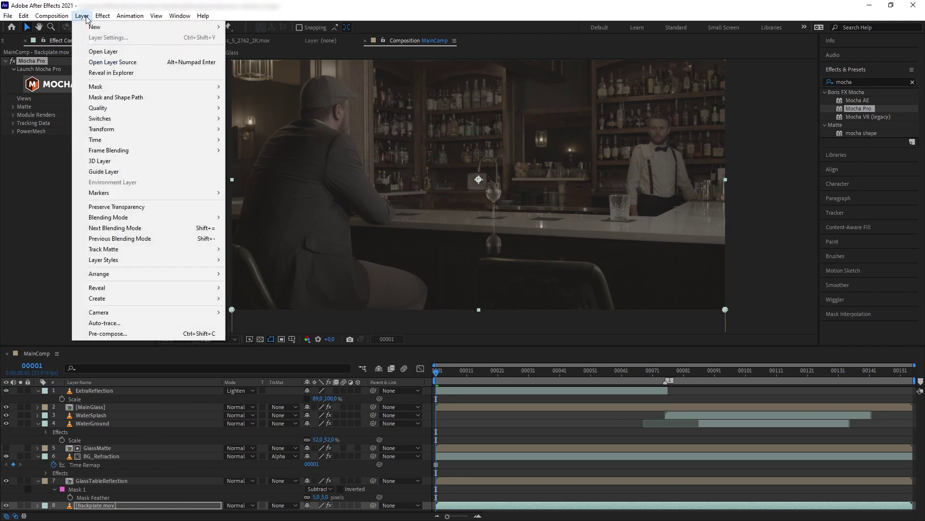
{"action": "mouse_move", "coordinate": [93, 27]}
{"action": "left_click", "coordinate": [253, 69]}
{"action": "scroll", "coordinate": [87, 506], "scroll_direction": "down", "scroll_amount": 1}
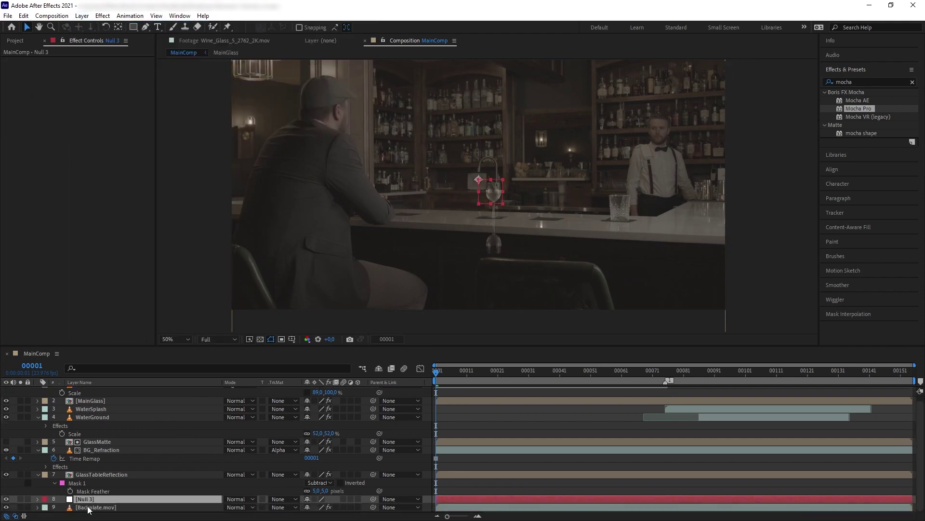
{"action": "right_click", "coordinate": [89, 501]}
{"action": "left_click", "coordinate": [110, 481]}
{"action": "type", "text": "Tracker"}
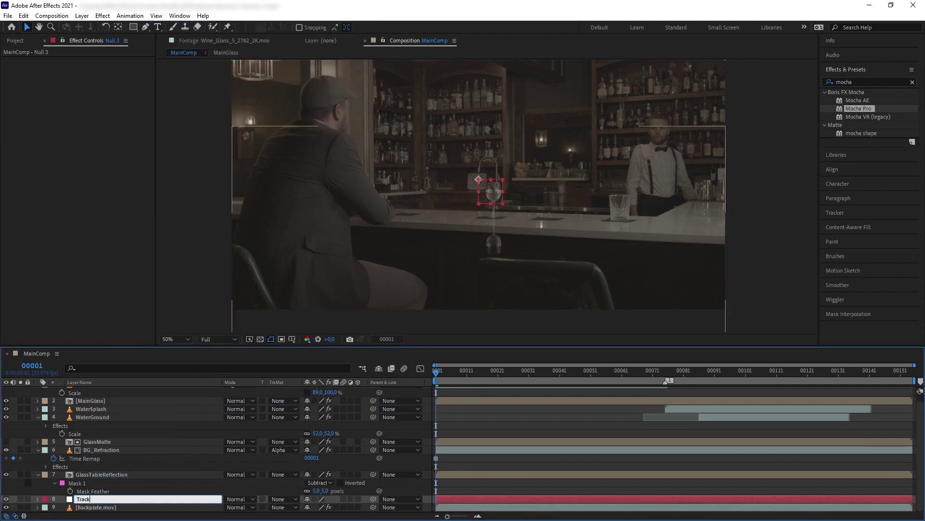
{"action": "key", "text": "Return"}
Create track data in the Backplate.mov layer's Mocha Pro effect from the TableTrack layer.
{"action": "left_click", "coordinate": [125, 507]}
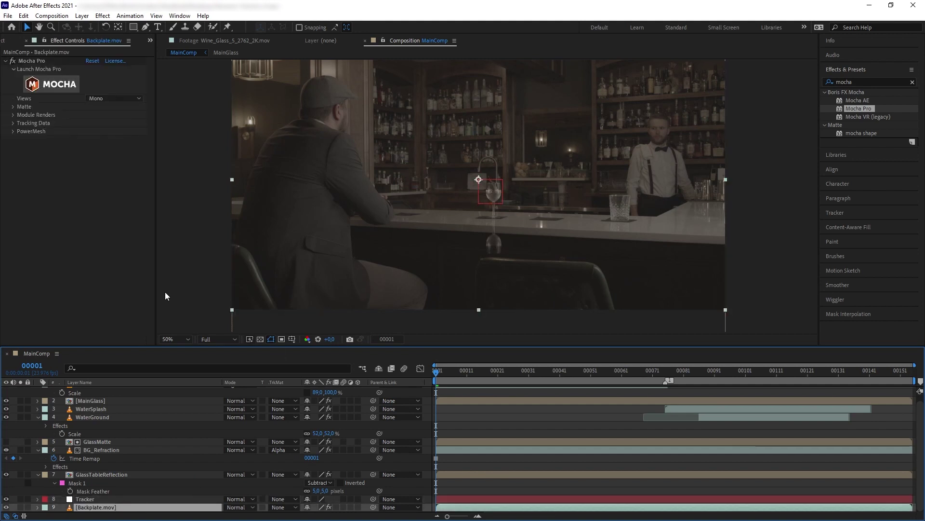
{"action": "left_click", "coordinate": [13, 122]}
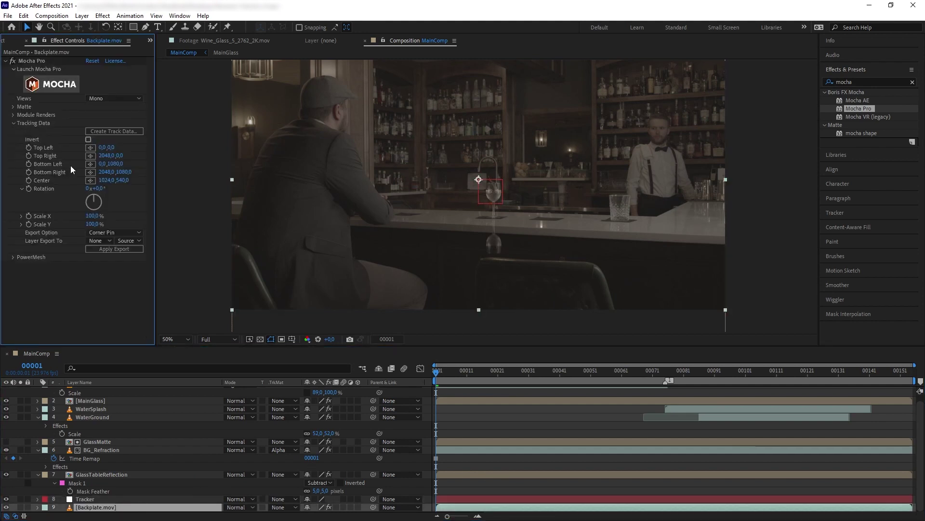
{"action": "left_click", "coordinate": [117, 132]}
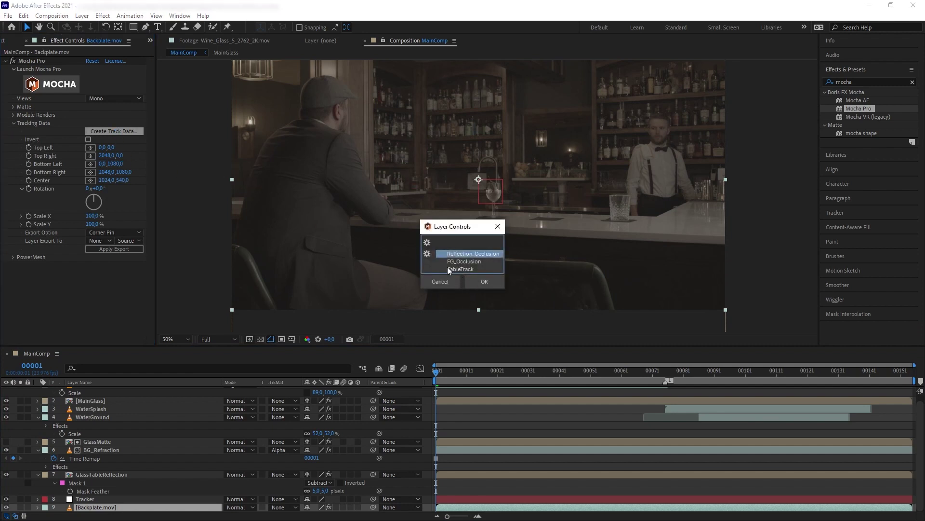
{"action": "left_click", "coordinate": [465, 268]}
{"action": "left_click", "coordinate": [490, 283]}
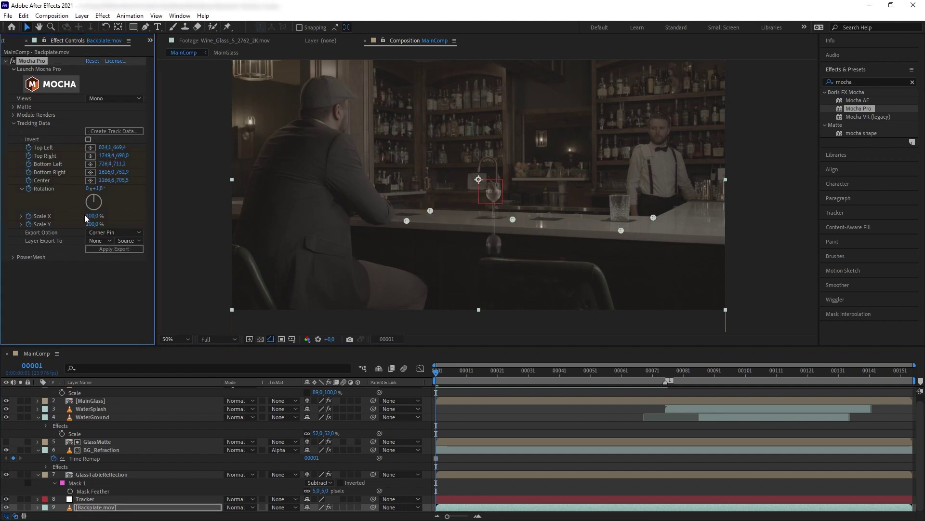
Export the Backplate.mov Mocha Pro track as Transform data to the Tracker layer and scrub to check it.
{"action": "left_click", "coordinate": [105, 232]}
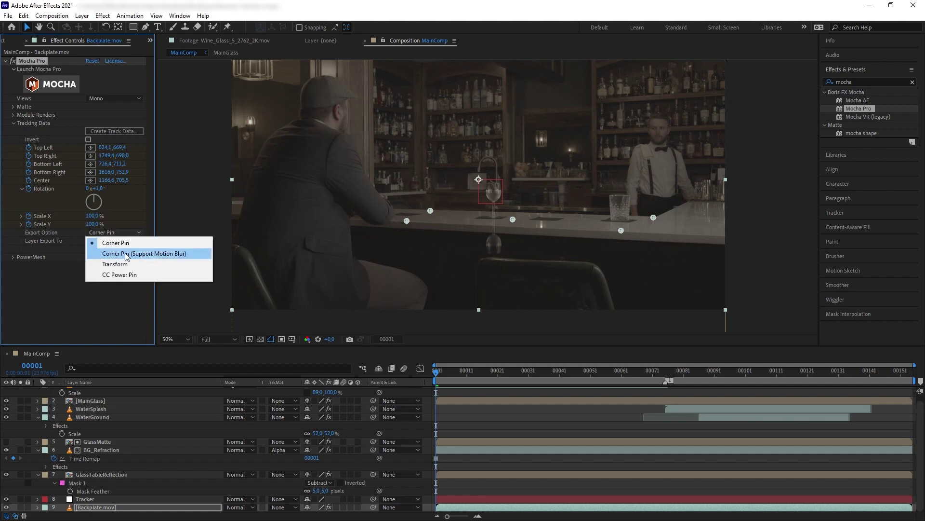
{"action": "left_click", "coordinate": [129, 265]}
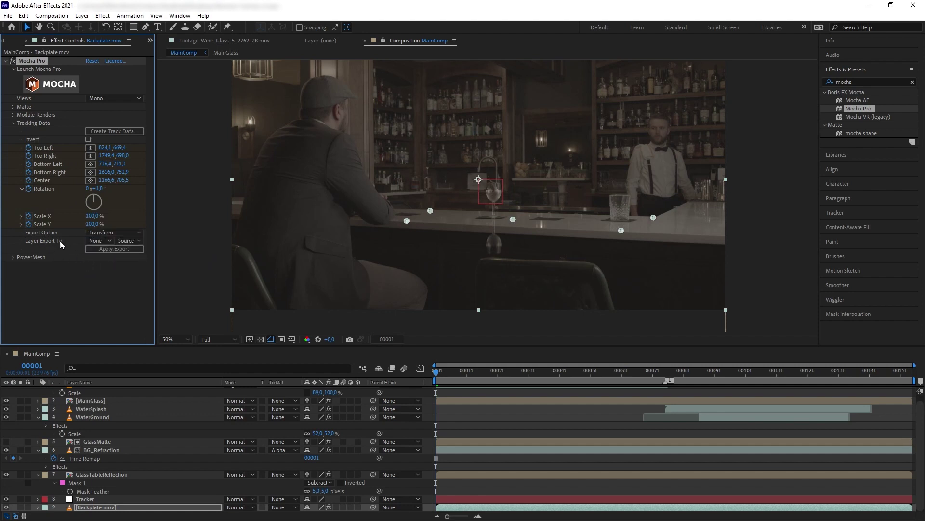
{"action": "left_click", "coordinate": [100, 240]}
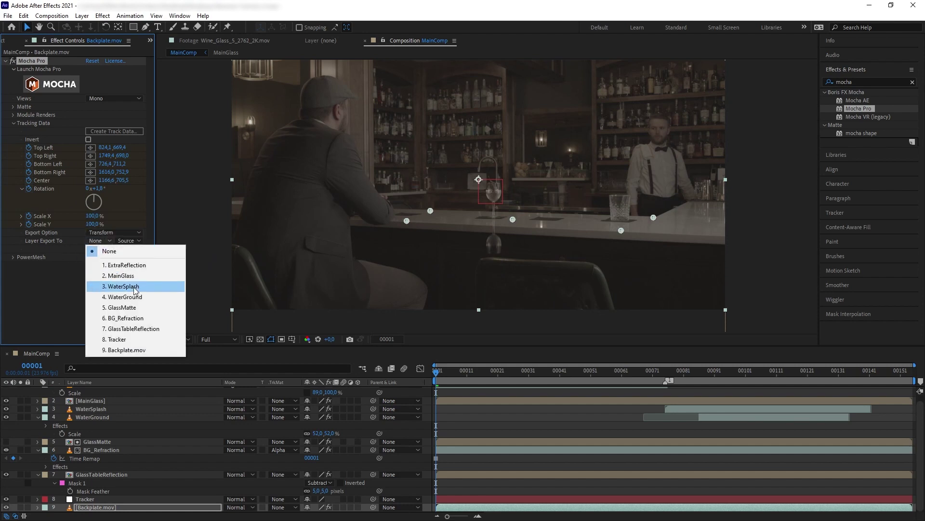
{"action": "left_click", "coordinate": [131, 341]}
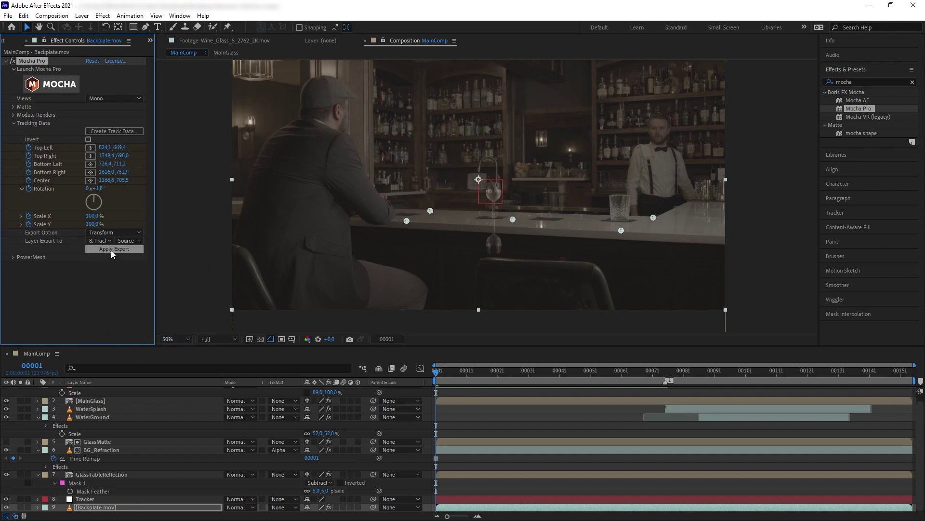
{"action": "left_click", "coordinate": [111, 250]}
{"action": "left_click_drag", "start_coordinate": [476, 372], "coordinate": [132, 496]}
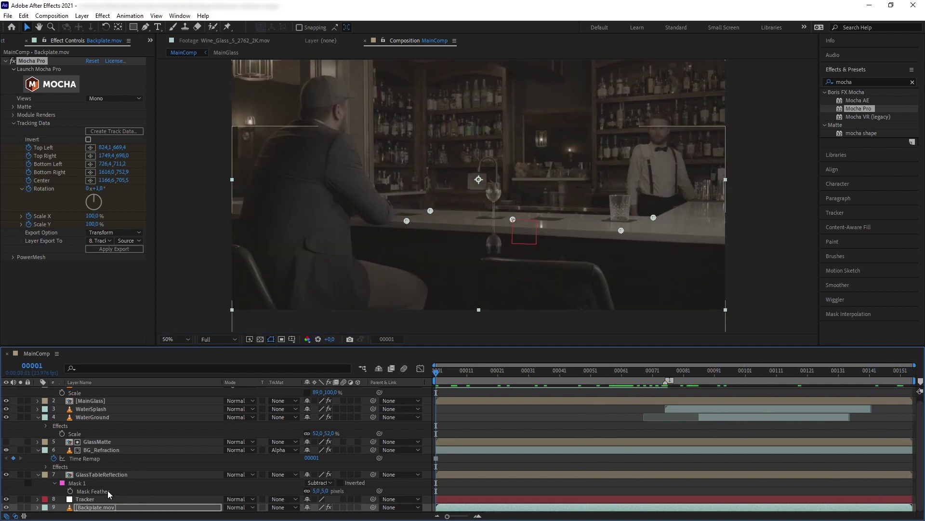
Pre-compose all layers from ExtraReflection through GlassTableReflection into a new composition named GlassWareComp.
{"action": "left_click", "coordinate": [95, 474]}
{"action": "scroll", "coordinate": [90, 491], "scroll_direction": "up", "scroll_amount": 1}
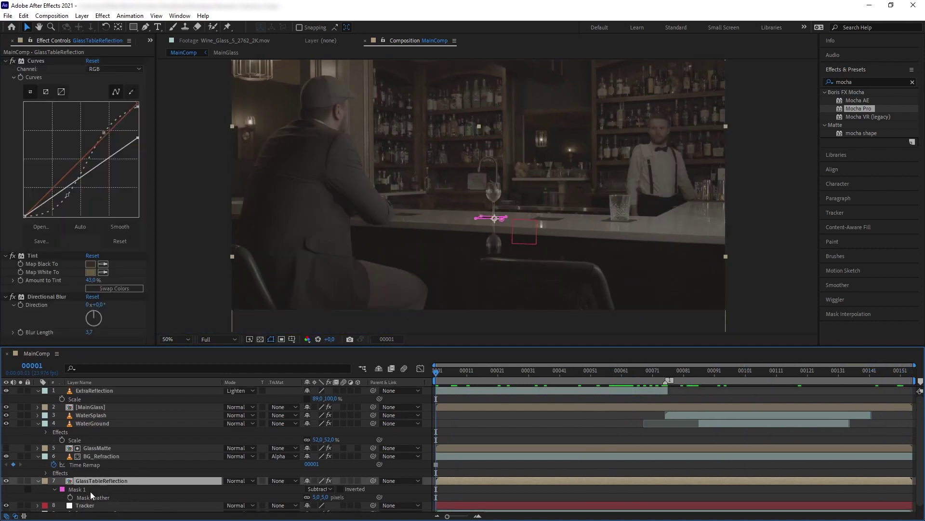
{"action": "left_click", "coordinate": [104, 391], "text": "shift"}
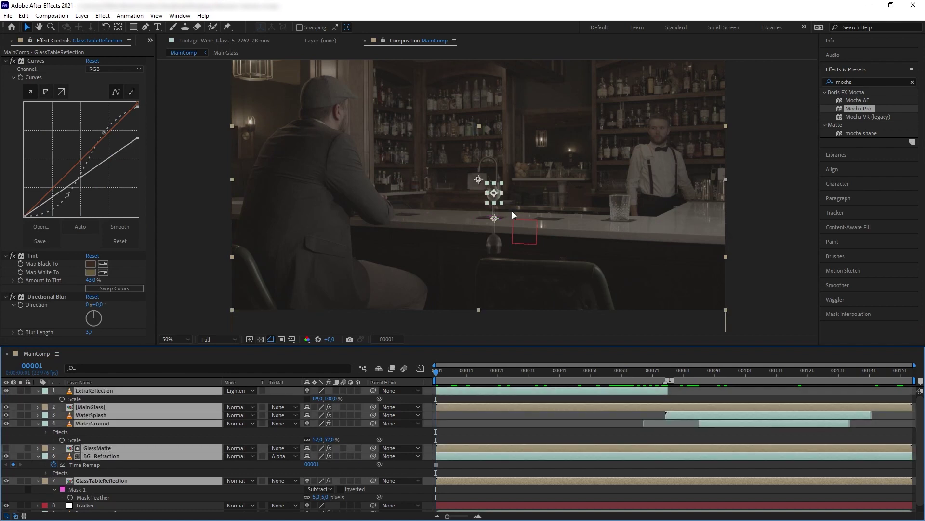
{"action": "key", "text": "ctrl+shift+c"}
{"action": "type", "text": "GlassWareComp"}
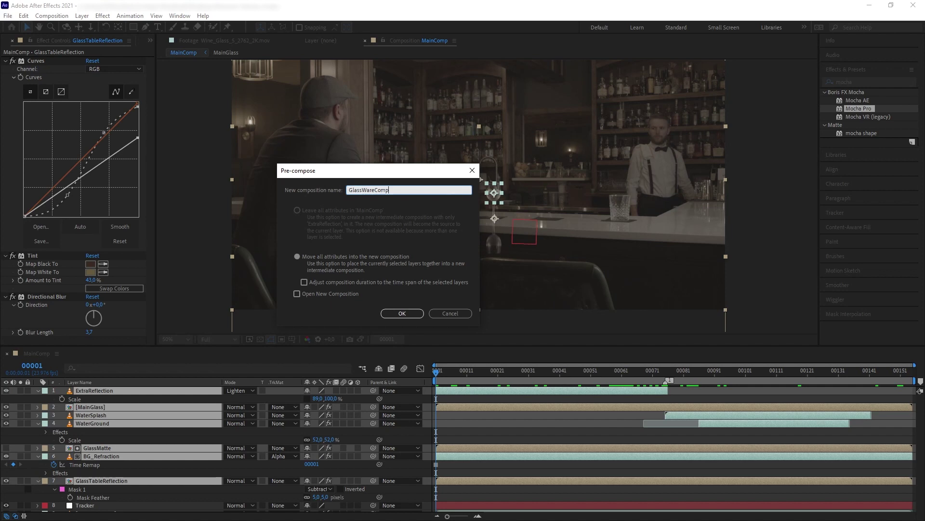
{"action": "key", "text": "Return"}
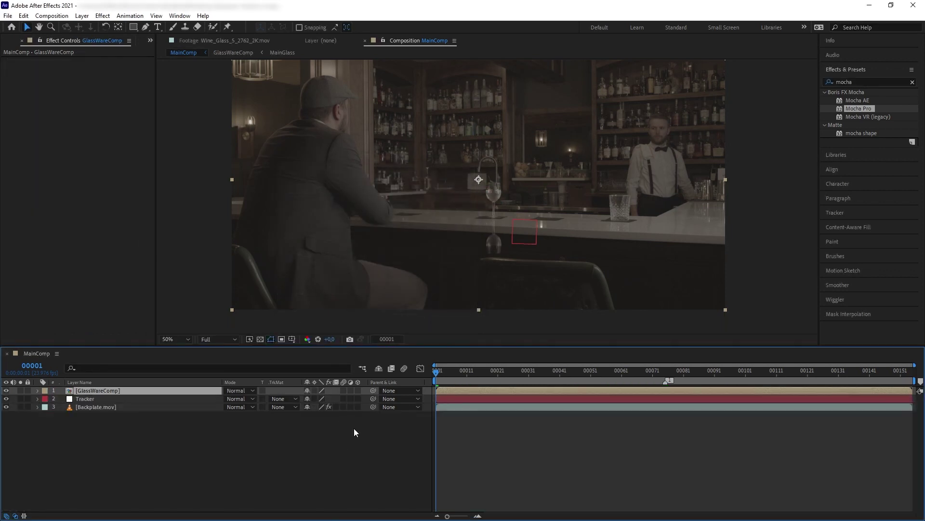
Parent GlassWareComp to the Tracker null and play back the composition to check its motion.
{"action": "left_click_drag", "start_coordinate": [374, 390], "coordinate": [146, 400]}
{"action": "left_click", "coordinate": [217, 449]}
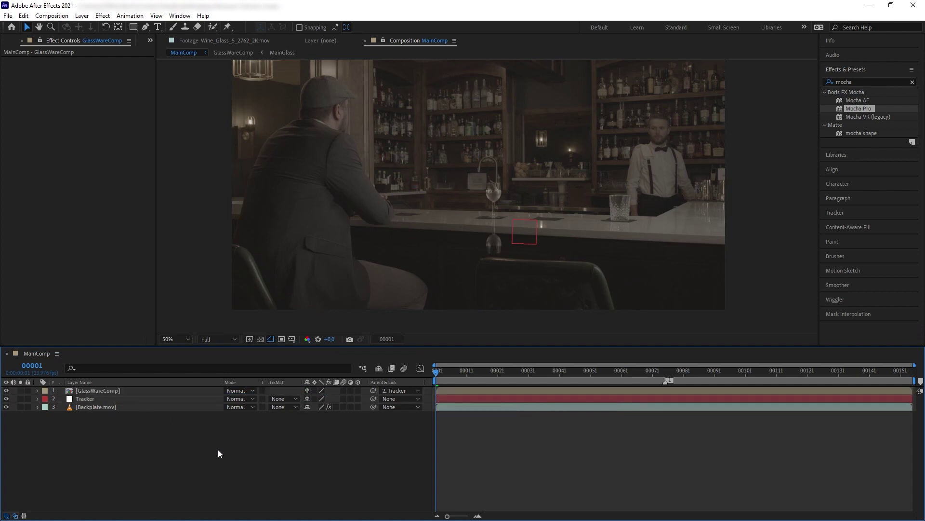
{"action": "key", "text": "space"}
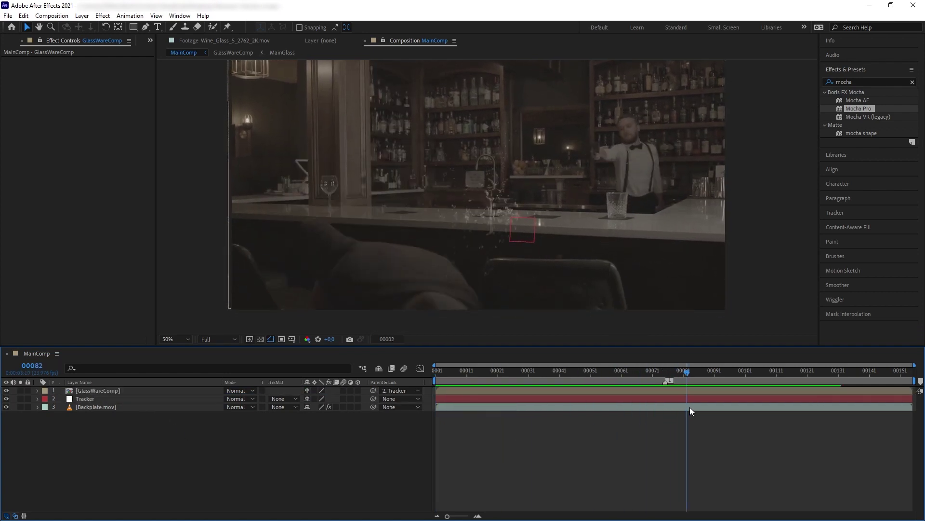
{"action": "left_click_drag", "start_coordinate": [731, 412], "coordinate": [542, 426]}
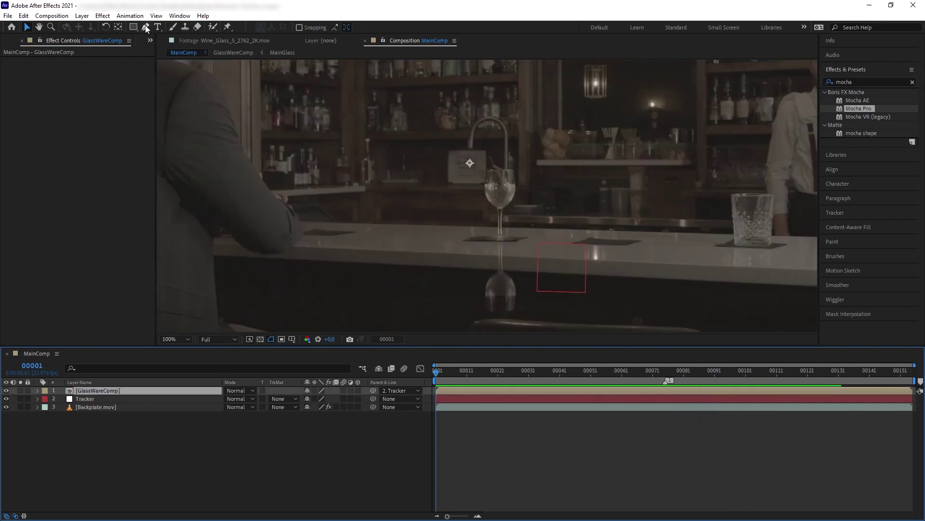
Draw a closed Pen mask on GlassWareComp along the counter's front edge, enclosing the glass reflection hanging below it.
{"action": "left_click", "coordinate": [146, 28]}
{"action": "scroll", "coordinate": [329, 189], "scroll_direction": "down", "scroll_amount": 2}
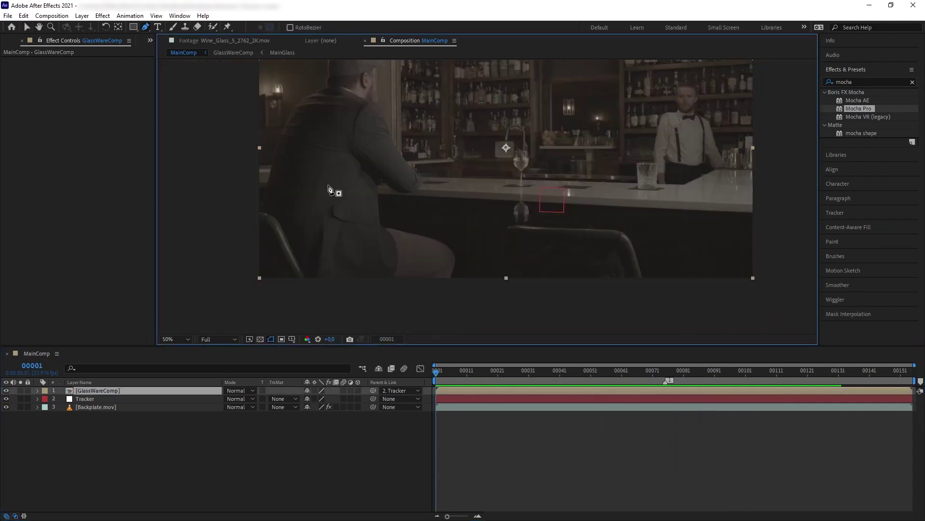
{"action": "left_click", "coordinate": [329, 185]}
{"action": "left_click", "coordinate": [680, 201]}
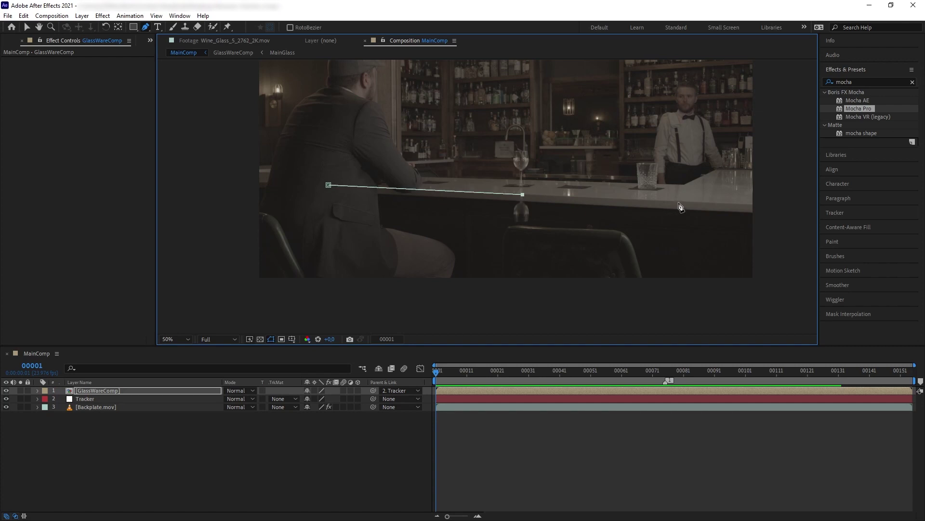
{"action": "left_click", "coordinate": [662, 300]}
{"action": "left_click", "coordinate": [334, 286]}
{"action": "left_click", "coordinate": [329, 187]}
{"action": "key", "text": "slash"}
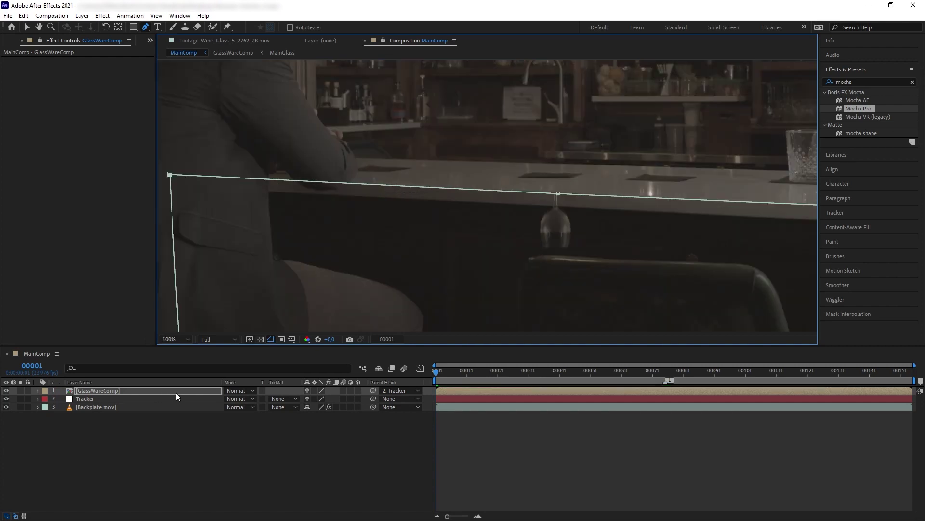
Set the GlassWareComp mask's mode to Subtract and its feather to 3 pixels.
{"action": "key", "text": "m"}
{"action": "left_click", "coordinate": [316, 399]}
{"action": "left_click", "coordinate": [321, 434]}
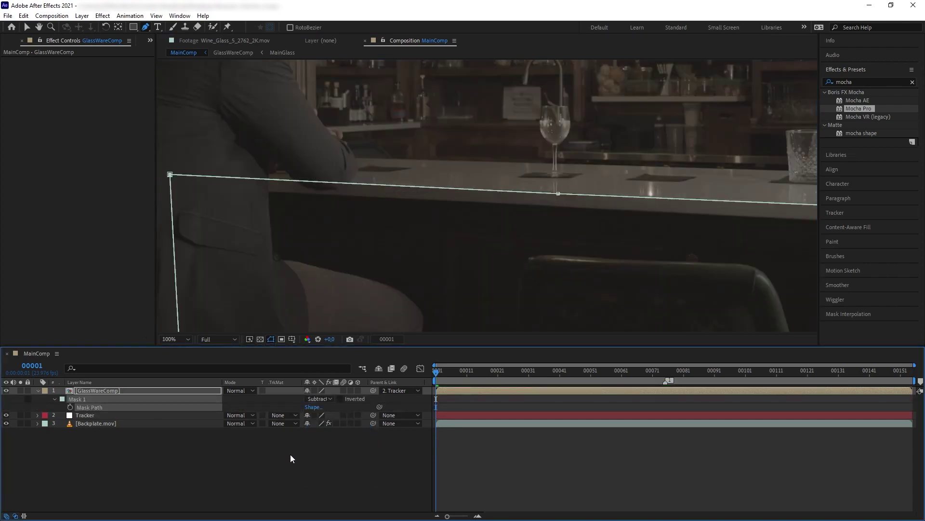
{"action": "key", "text": "f"}
{"action": "left_click", "coordinate": [326, 406]}
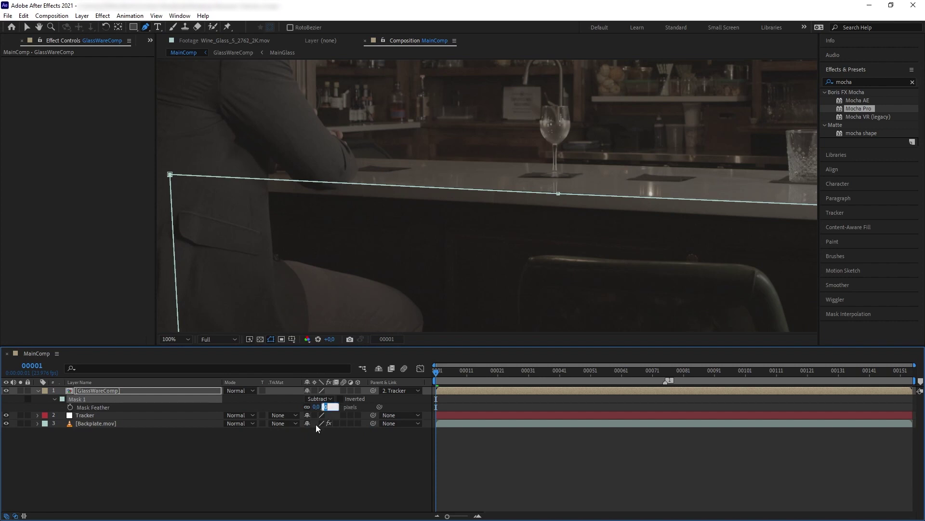
{"action": "type", "text": "3"}
{"action": "left_click", "coordinate": [314, 427]}
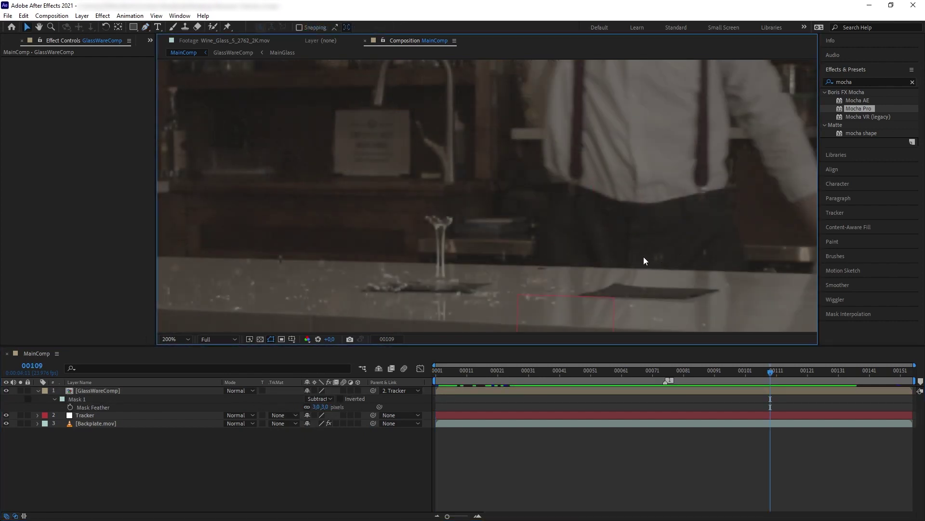
Draw a second mask on GlassWareComp at frame 110 around the area just behind the counter's rear edge and reveal its mask path.
{"action": "left_click_drag", "start_coordinate": [771, 373], "coordinate": [774, 374]}
{"action": "left_click", "coordinate": [161, 392]}
{"action": "left_click", "coordinate": [145, 27]}
{"action": "left_click_drag", "start_coordinate": [774, 271], "coordinate": [769, 273]}
{"action": "left_click", "coordinate": [645, 269]}
{"action": "left_click", "coordinate": [504, 264]}
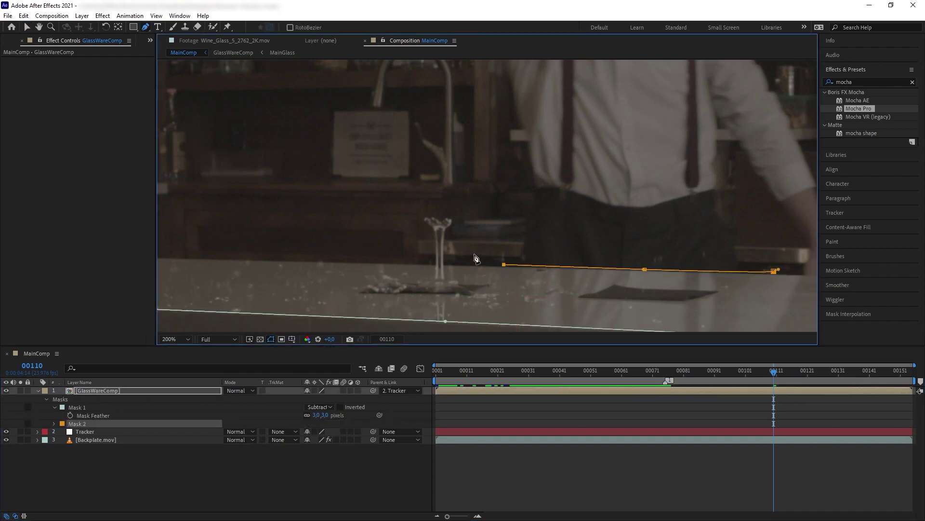
{"action": "left_click", "coordinate": [482, 248]}
{"action": "left_click", "coordinate": [516, 235]}
{"action": "left_click", "coordinate": [700, 219]}
{"action": "left_click", "coordinate": [779, 227]}
{"action": "left_click", "coordinate": [773, 271]}
{"action": "key", "text": "m"}
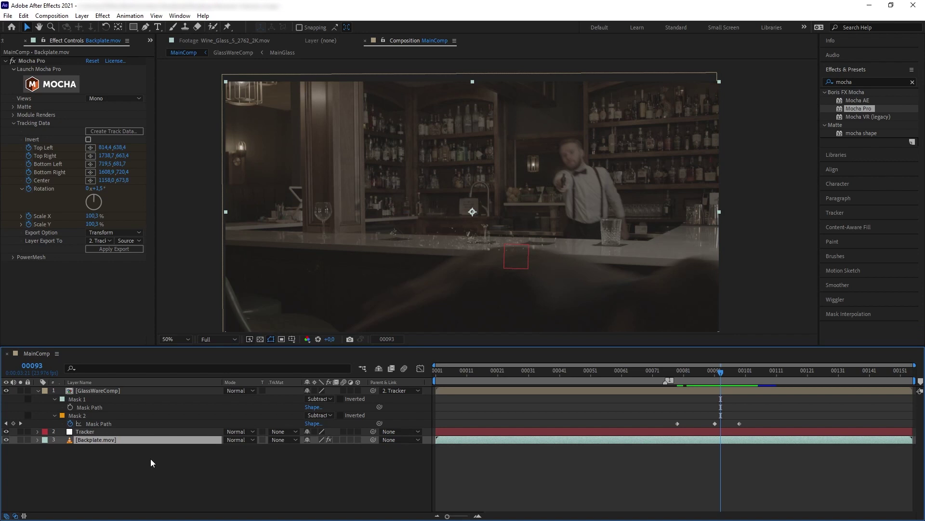
Duplicate Backplate.mov, place the copy above GlassWareComp and rename it FGMask.
{"action": "key", "text": "ctrl+d"}
{"action": "left_click_drag", "start_coordinate": [137, 440], "coordinate": [118, 388]}
{"action": "key", "text": "Return"}
{"action": "type", "text": "FGMask"}
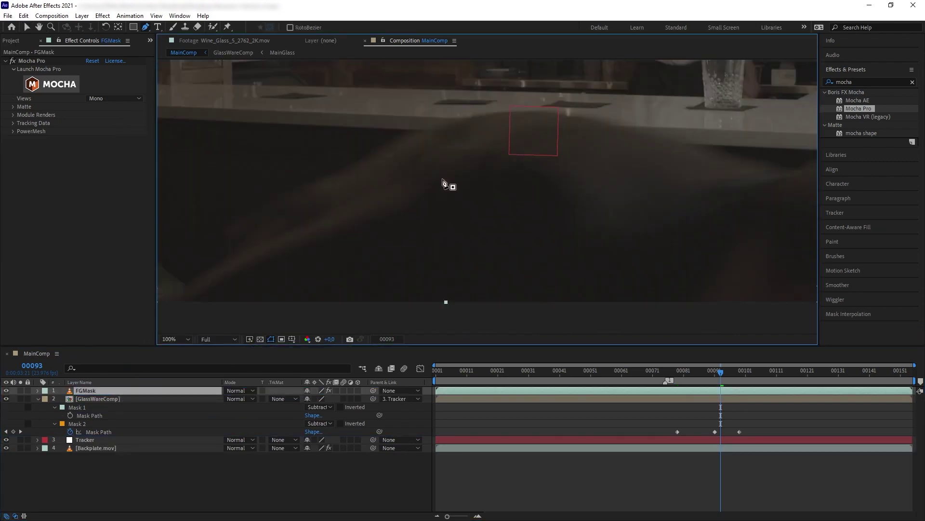
Draw a curved mask on FGMask around the falling man's blurred back at frame 93 and start keyframing its path.
{"action": "left_click_drag", "start_coordinate": [374, 238], "coordinate": [416, 214]}
{"action": "left_click_drag", "start_coordinate": [483, 192], "coordinate": [506, 188]}
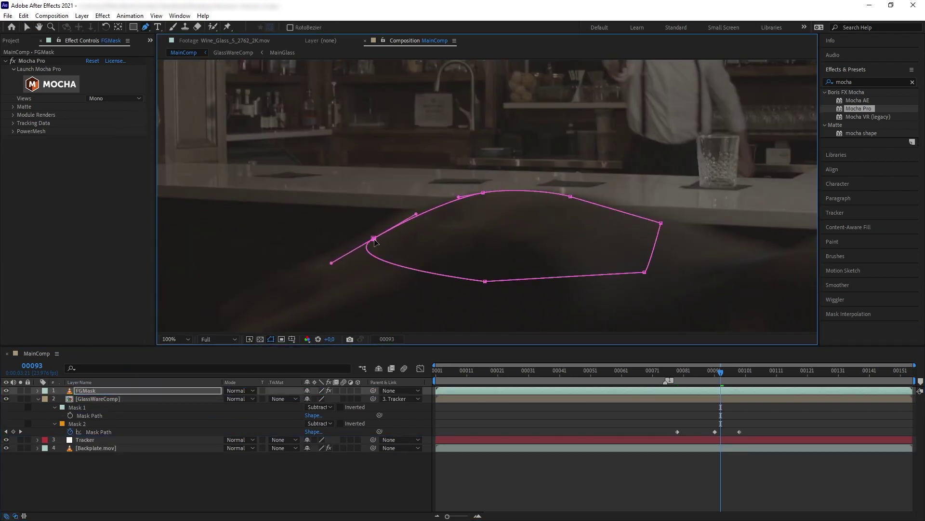
{"action": "key", "text": "m"}
{"action": "left_click", "coordinate": [70, 406]}
Reshape the FGMask mask at frame 91 to follow the outline of the falling man's back.
{"action": "key", "text": "Page_Up"}
{"action": "key", "text": "Page_Up"}
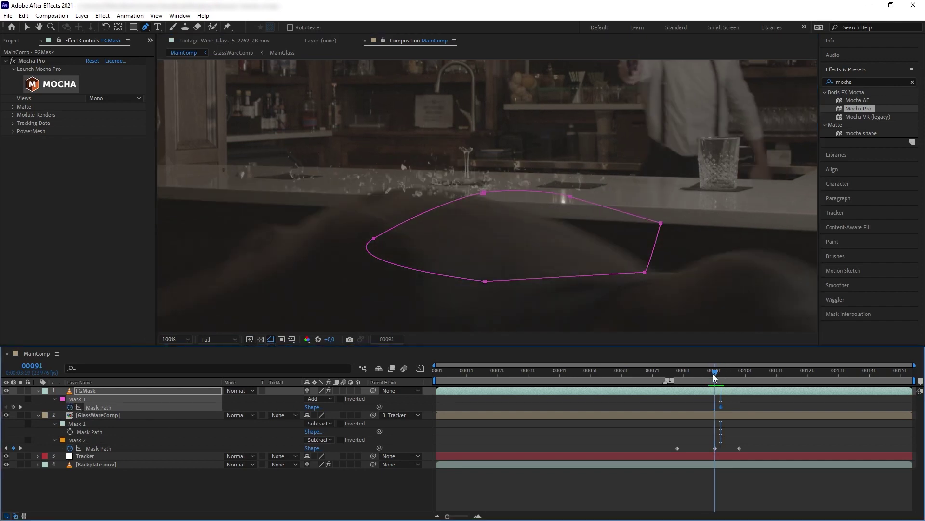
{"action": "left_click_drag", "start_coordinate": [483, 193], "coordinate": [378, 191]}
{"action": "left_click_drag", "start_coordinate": [293, 307], "coordinate": [103, 415]}
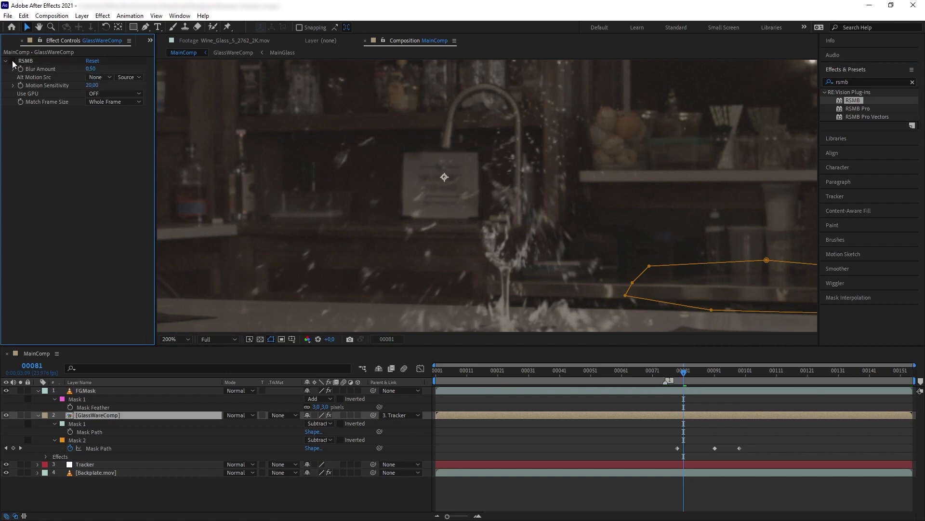
Add Gun_Smoke_Front_2_2420_2K.mov above GlassWareComp and shift it to start just before frame 81.
{"action": "scroll", "coordinate": [458, 197], "scroll_direction": "down", "scroll_amount": 4}
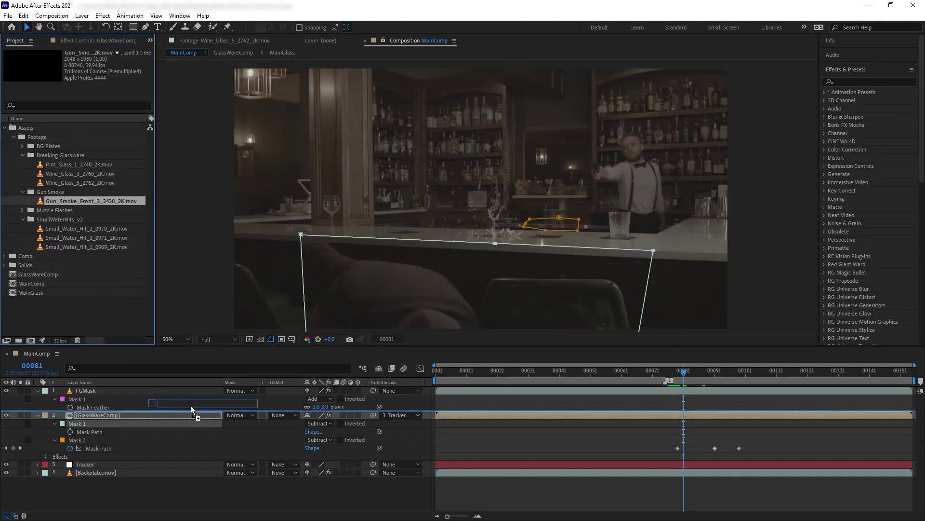
{"action": "left_click_drag", "start_coordinate": [193, 410], "coordinate": [193, 412]}
{"action": "left_click_drag", "start_coordinate": [446, 414], "coordinate": [688, 414]}
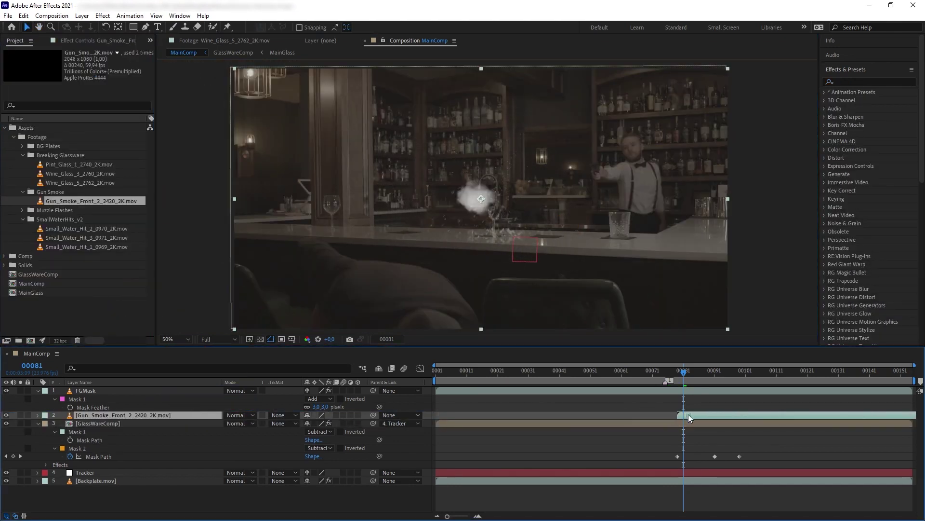
Set the gun smoke layer's opacity to 15% and scale to 64%, and position it over the shattering glass.
{"action": "scroll", "coordinate": [482, 200], "scroll_direction": "up", "scroll_amount": 5}
{"action": "key", "text": "t"}
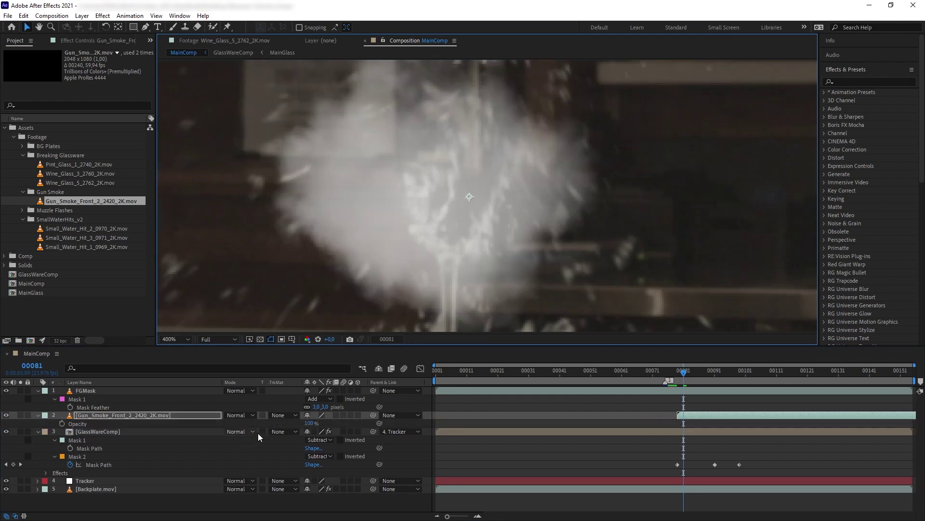
{"action": "left_click_drag", "start_coordinate": [309, 423], "coordinate": [265, 423]}
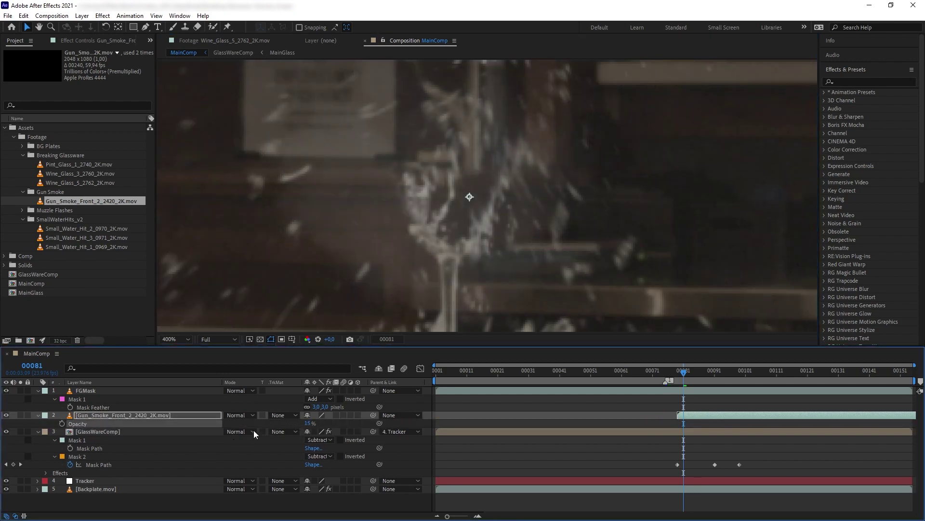
{"action": "left_click_drag", "start_coordinate": [334, 423], "coordinate": [322, 423]}
{"action": "left_click_drag", "start_coordinate": [410, 195], "coordinate": [470, 244]}
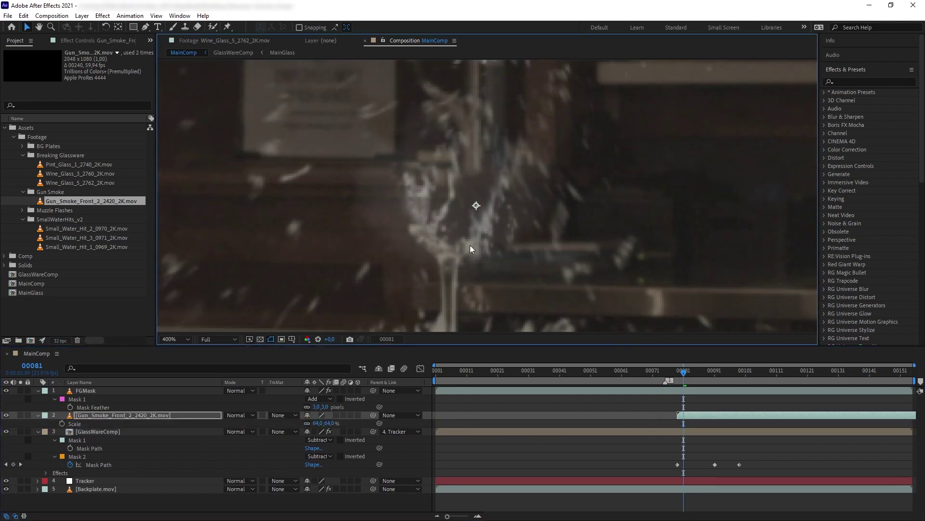
Shorten the gun smoke layer with Time Stretch and parent it to the Tracker null.
{"action": "right_click", "coordinate": [686, 416]}
{"action": "mouse_move", "coordinate": [703, 195]}
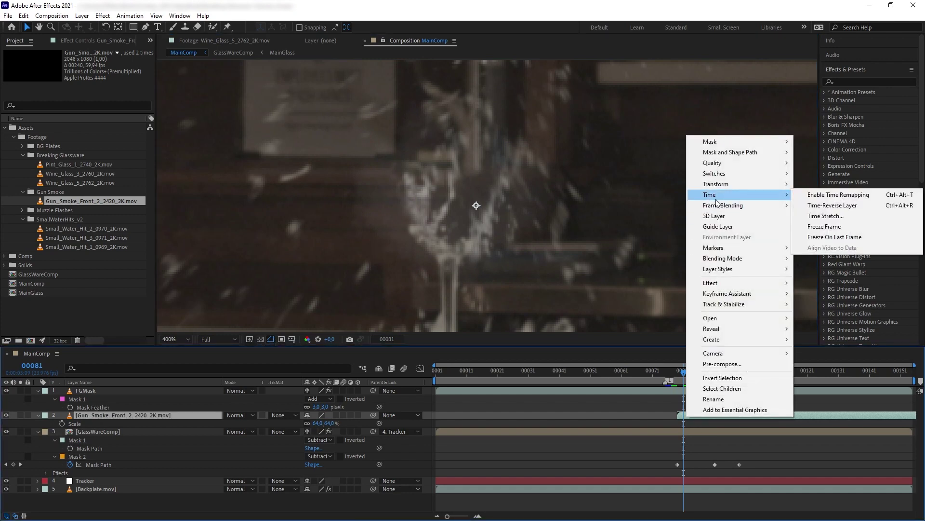
{"action": "left_click", "coordinate": [771, 218]}
{"action": "key", "text": "Return"}
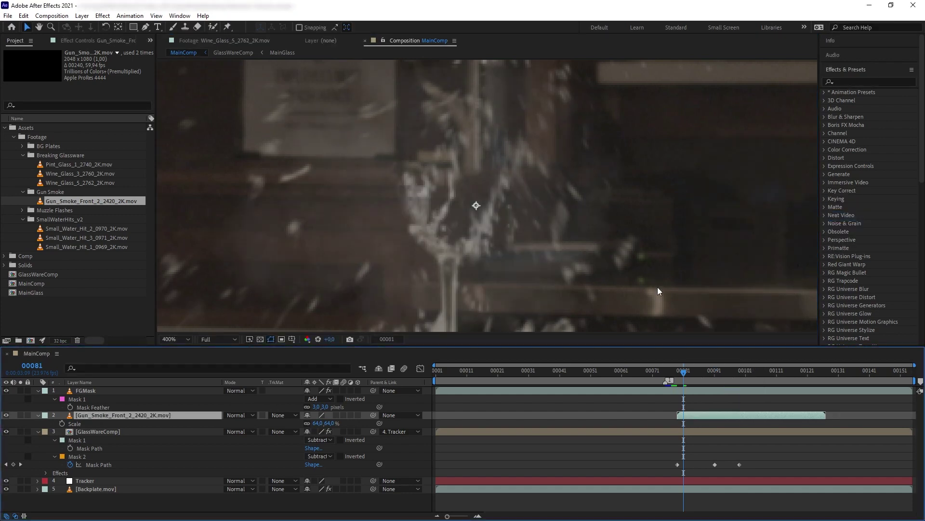
{"action": "left_click", "coordinate": [385, 415]}
{"action": "left_click", "coordinate": [417, 472]}
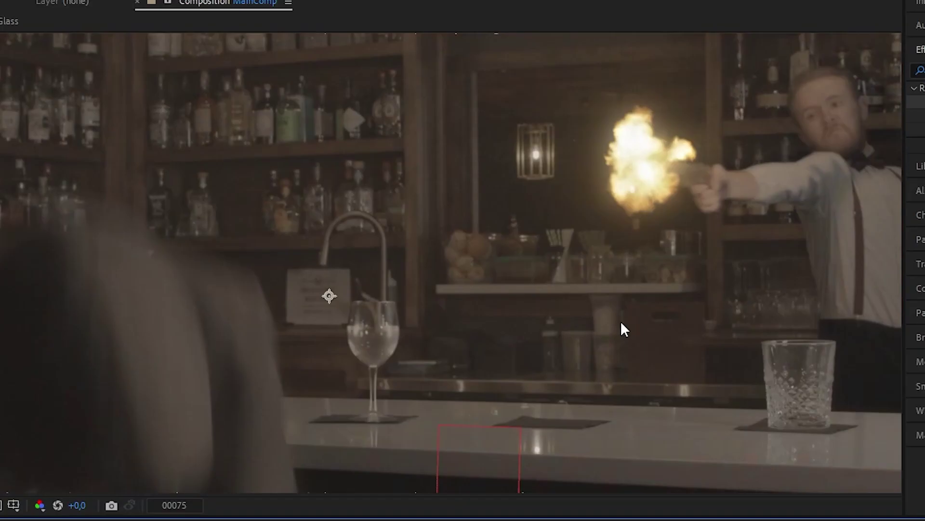
Position the muzzle flash at the bartender's gun barrel on frame 75 and check the following frame.
{"action": "left_click_drag", "start_coordinate": [649, 233], "coordinate": [578, 256]}
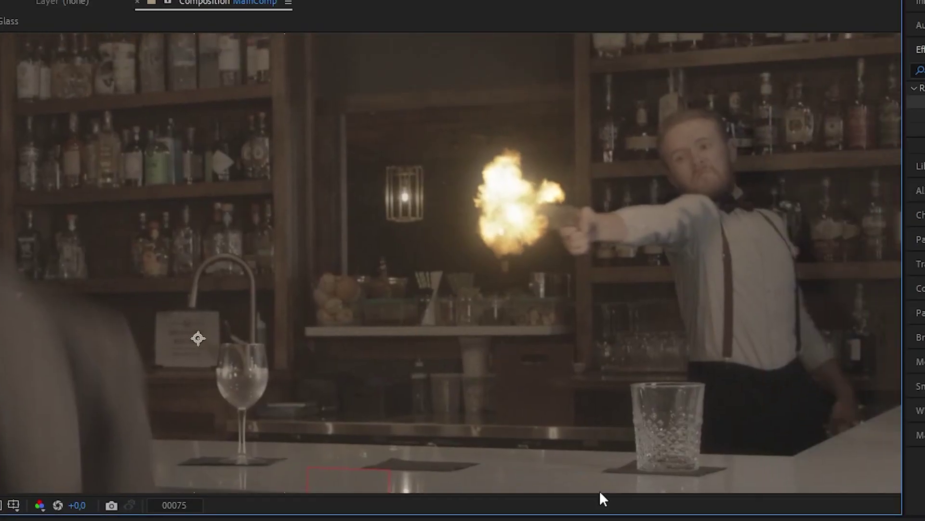
{"action": "key", "text": "Page_Down"}
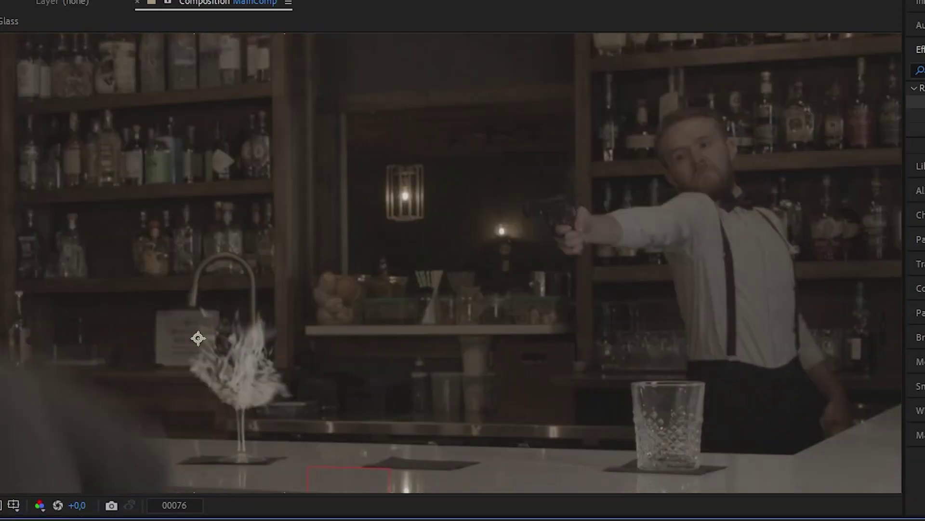